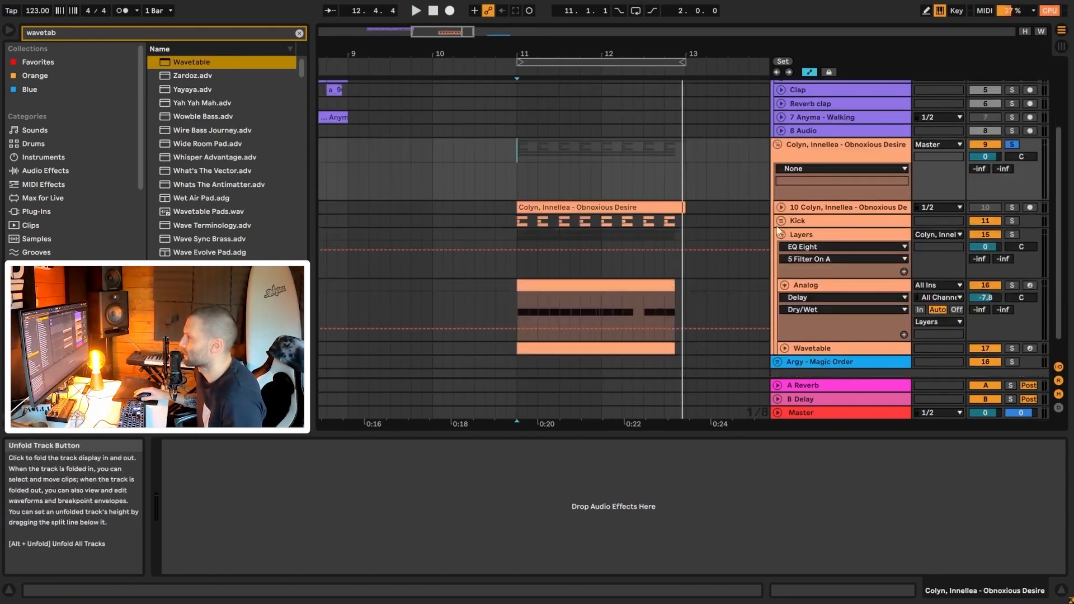
- Review the device chains of the Analog and Wavetable tracks, and solo the Layers group with playback starting at bar 11
left_click(812, 286)
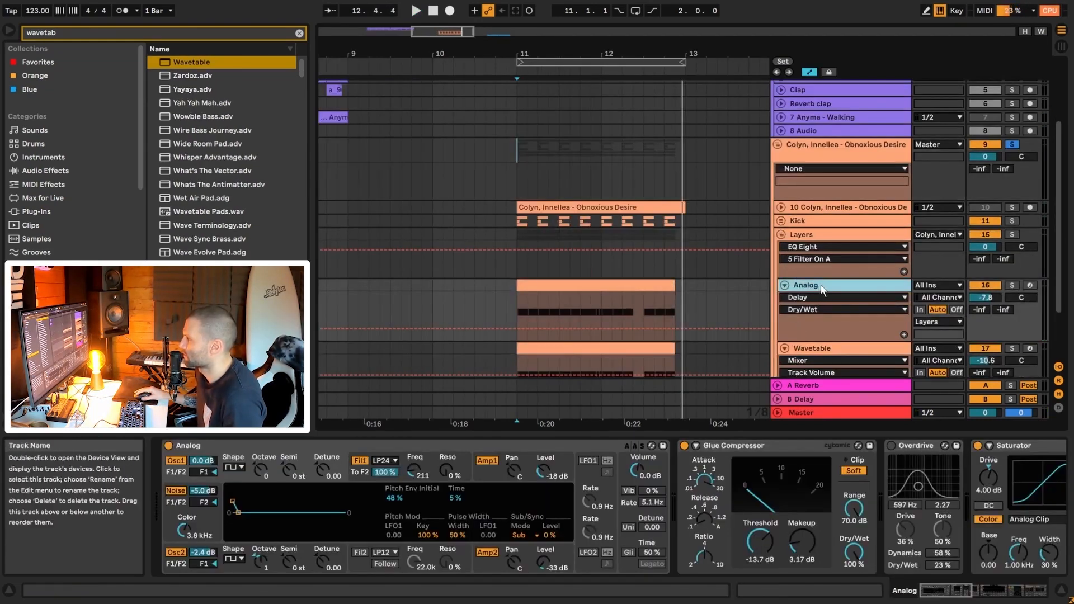
left_click(816, 350)
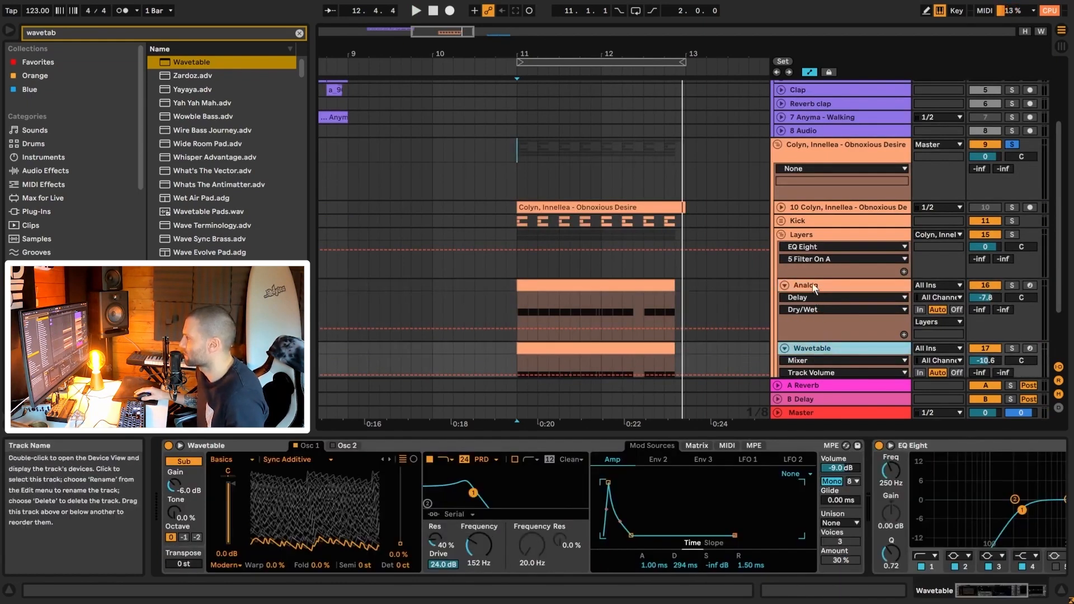
left_click(814, 287)
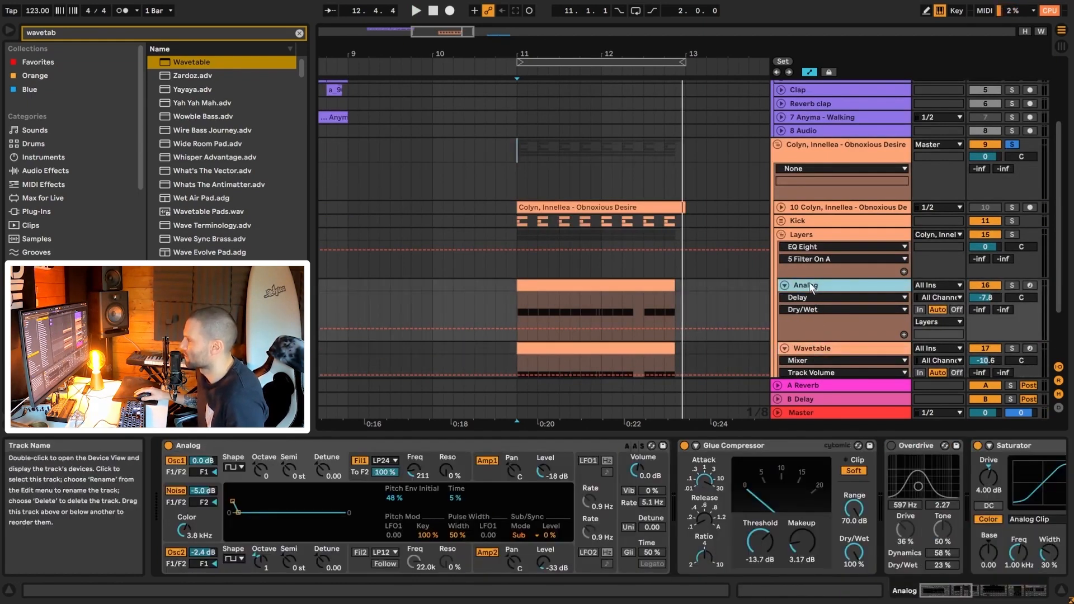
scroll(789, 278, "down", 2)
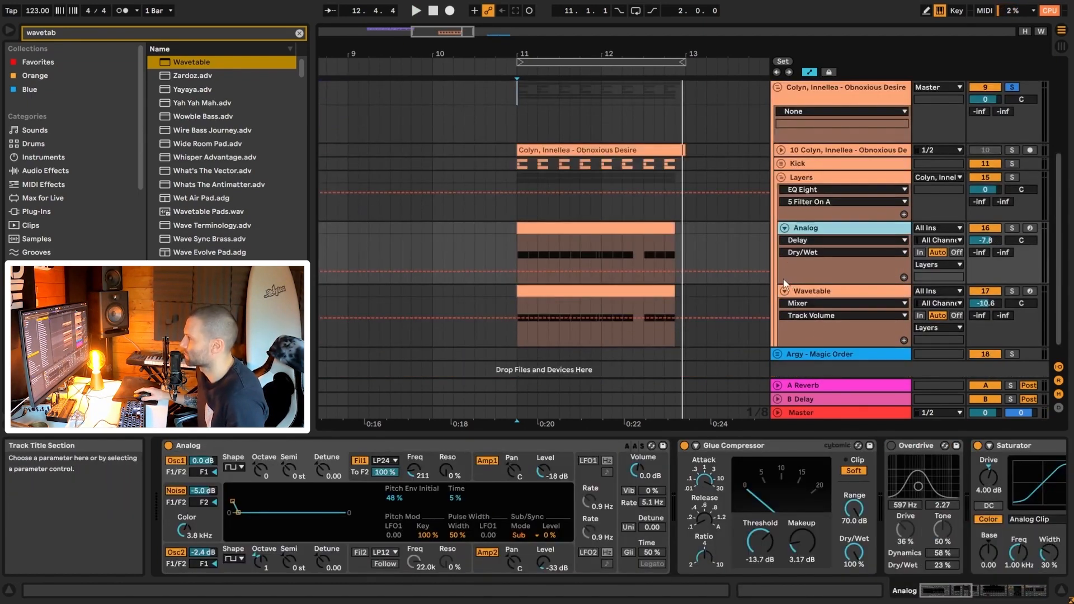
left_click(522, 240)
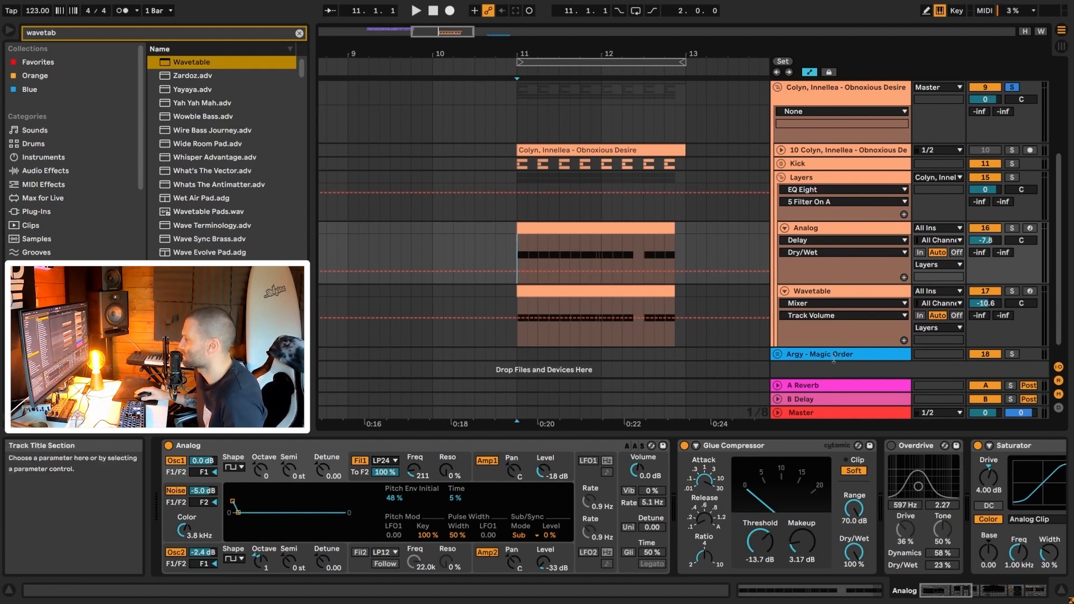
left_click(907, 186)
left_click(1012, 177)
- Inspect the Analog and Wavetable device chains again, and play the Analog track soloed
left_click(827, 230)
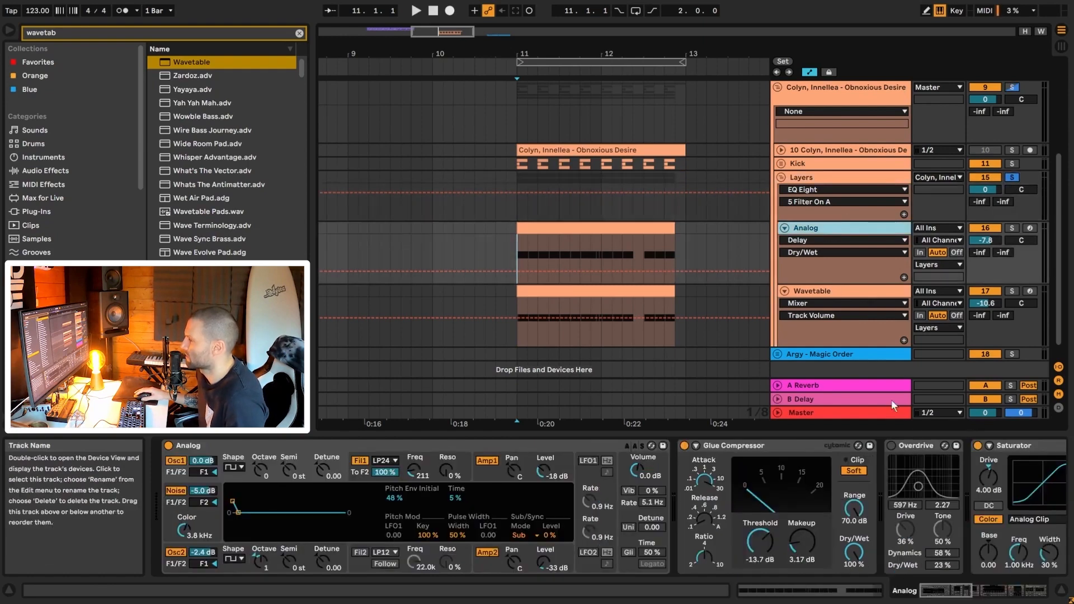
left_click(944, 593)
left_click(862, 292)
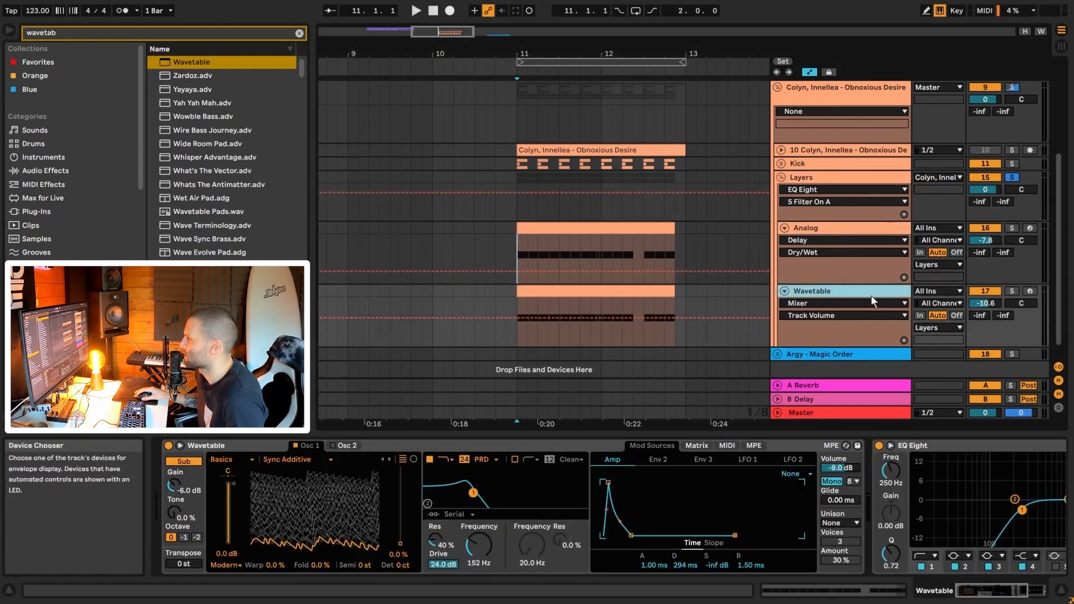
left_click(835, 231)
left_click(1010, 228)
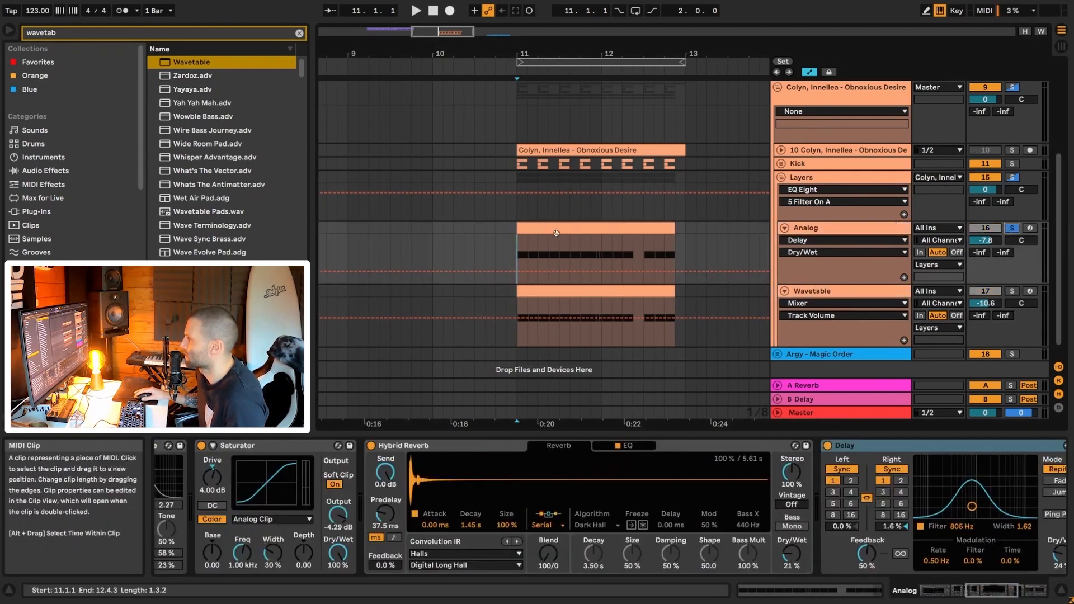
key("space")
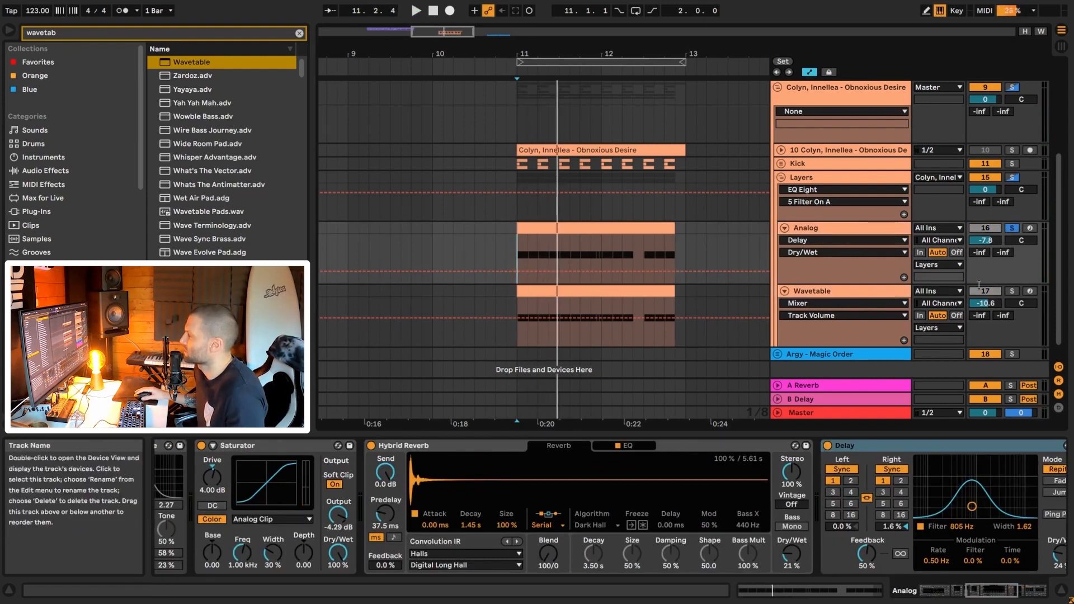
- Solo the Wavetable track instead and listen to it briefly
left_click(1011, 291)
key("space")
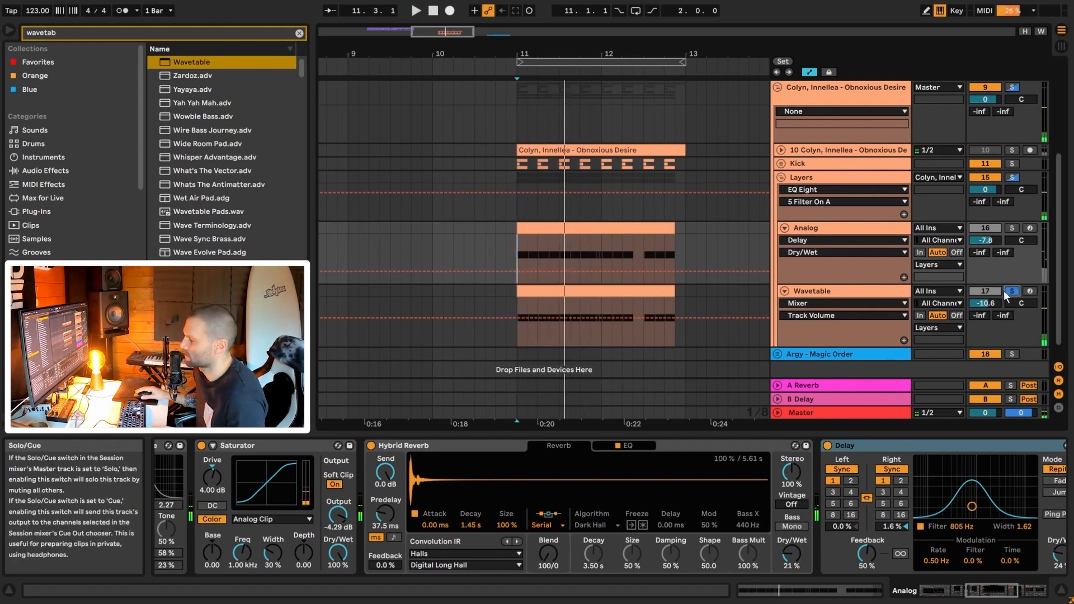
key("space")
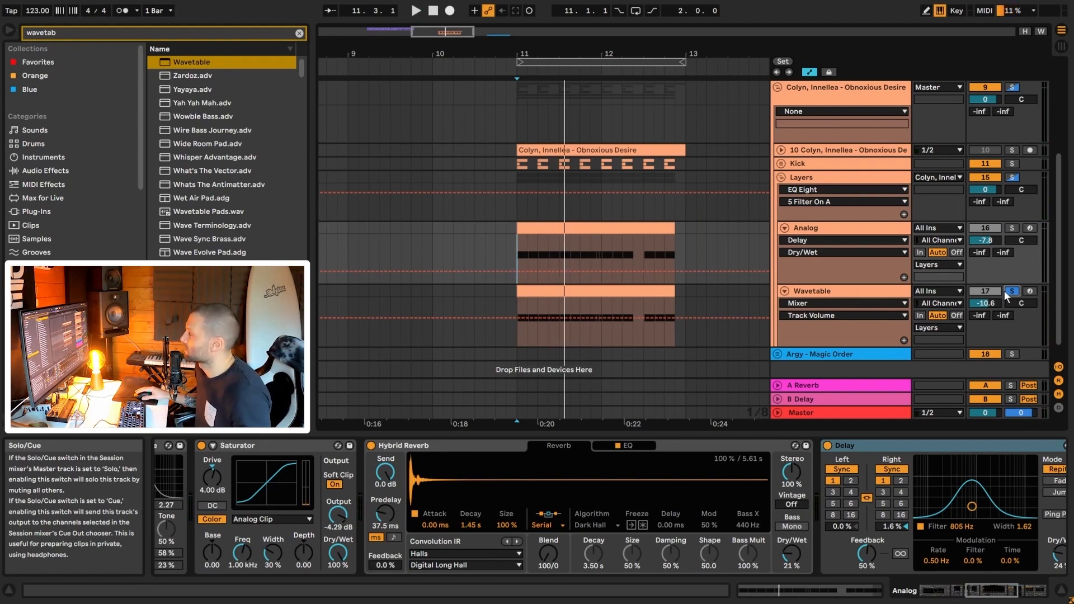
- Duplicate the Analog track inside the Layers group and solo the copy
left_click(844, 231)
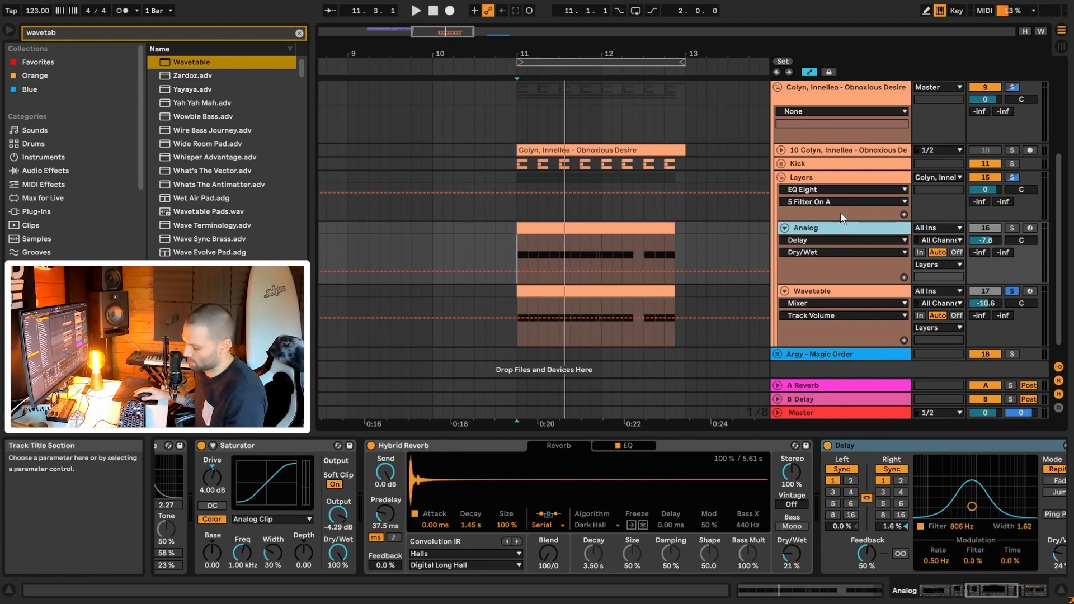
key("ctrl+d")
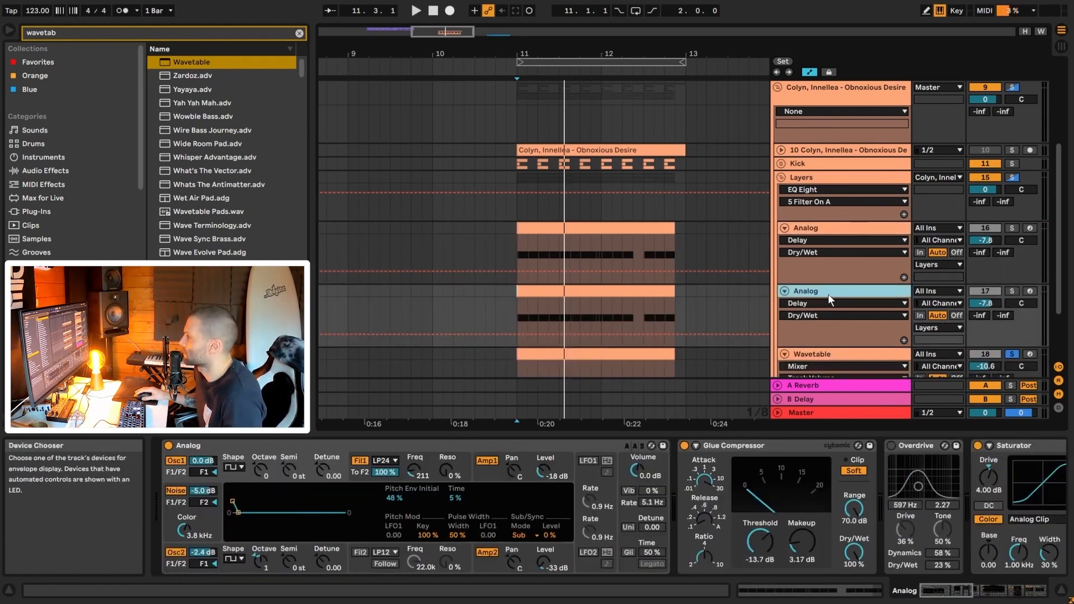
left_click(1013, 291)
- Delete Overdrive from the duplicated Analog track and group its remaining effects, starting with Glue Compressor, into a switched-off Audio Effect Rack
scroll(550, 448, "right", 5)
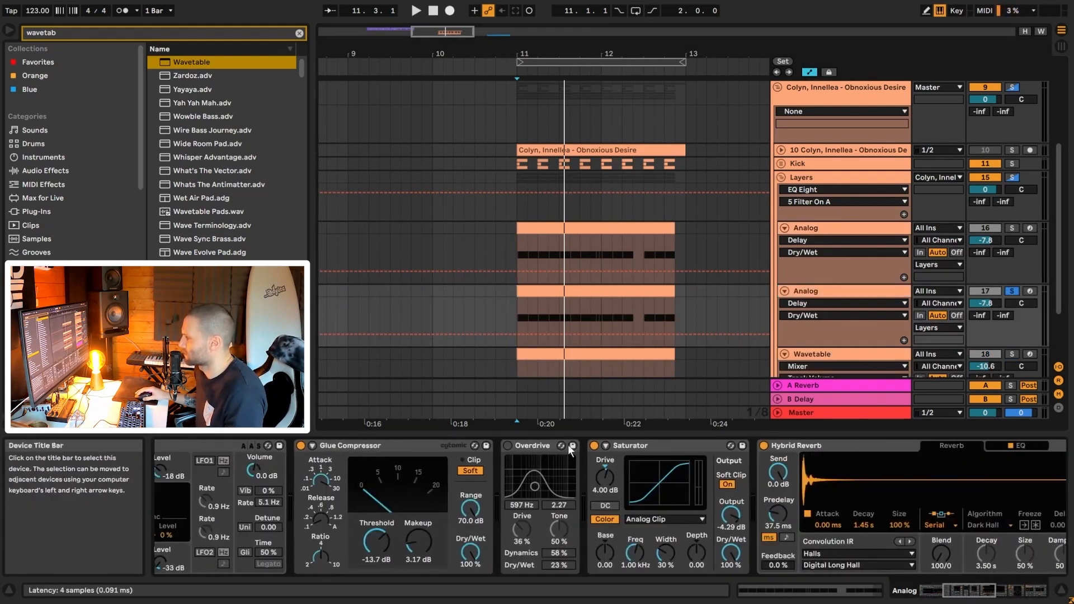
left_click(1004, 594)
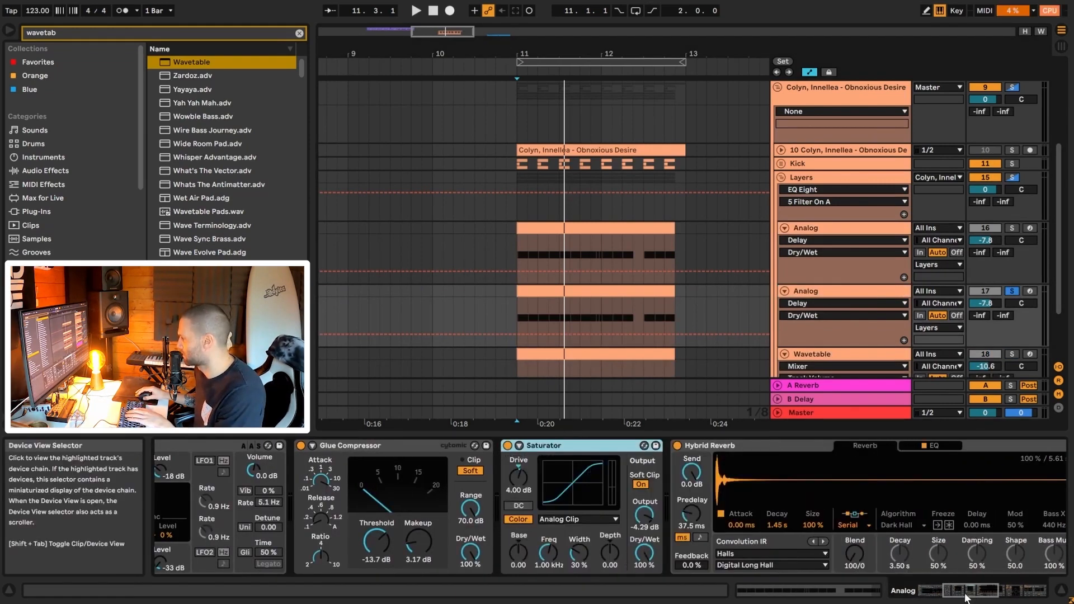
left_click_drag(1003, 593, 929, 592)
left_click(746, 446, "shift")
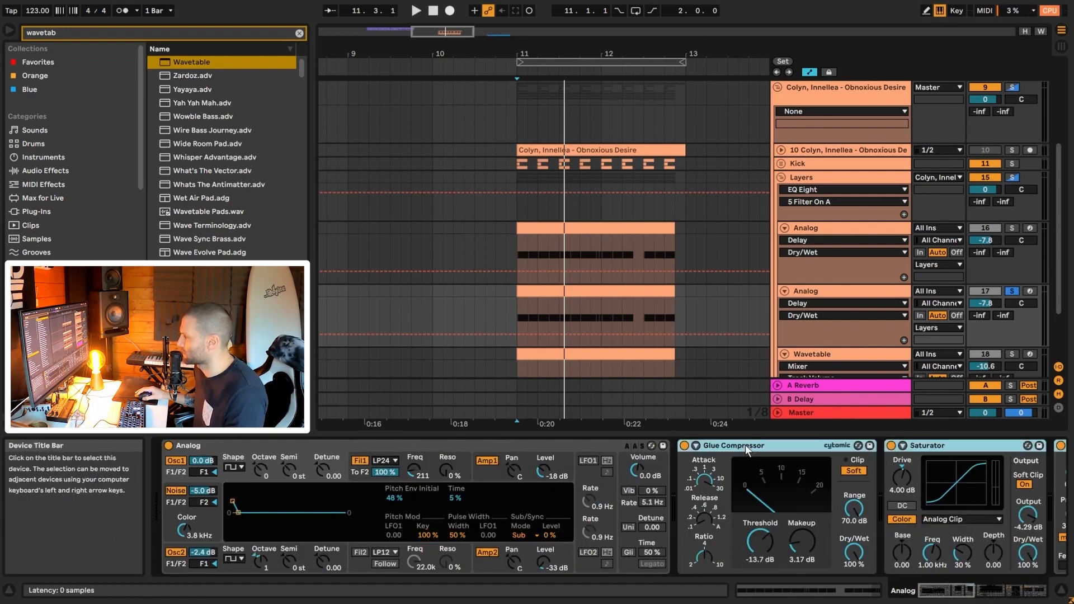
key("ctrl+g")
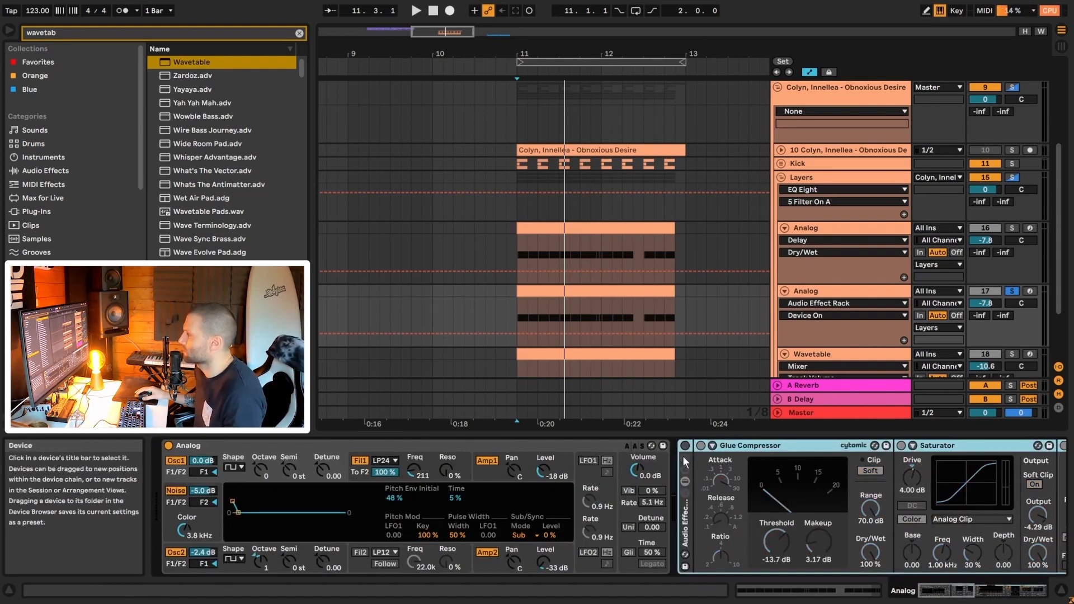
- Listen to the duplicated Analog track and examine the note pattern in its MIDI clip, including the two short notes before bar 2
key("space")
key("space")
double_click(616, 319)
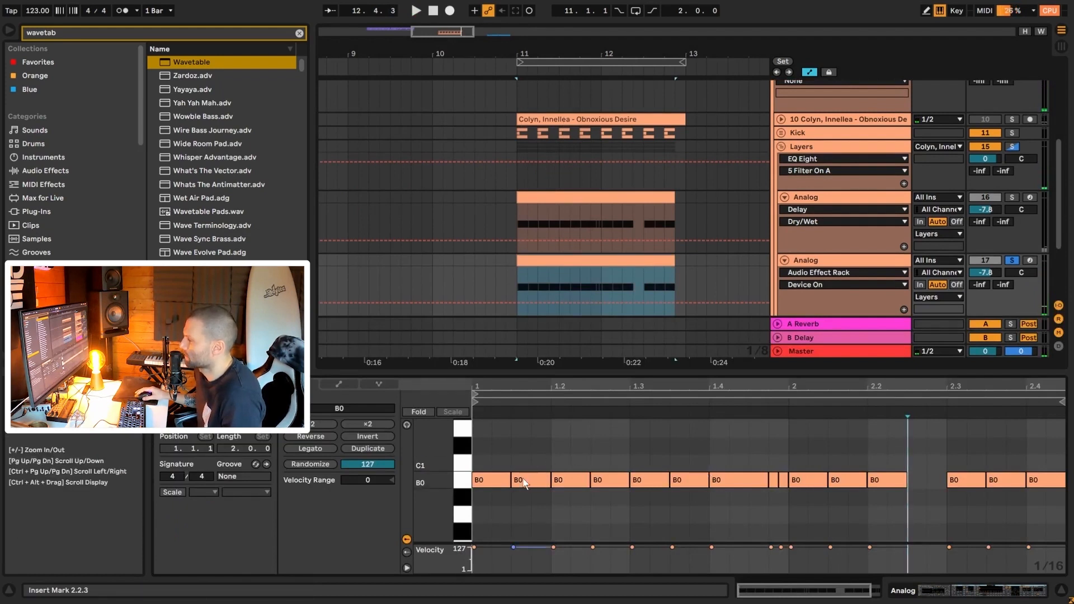
left_click_drag(481, 440, 508, 507)
left_click_drag(552, 453, 627, 513)
left_click_drag(775, 460, 776, 493)
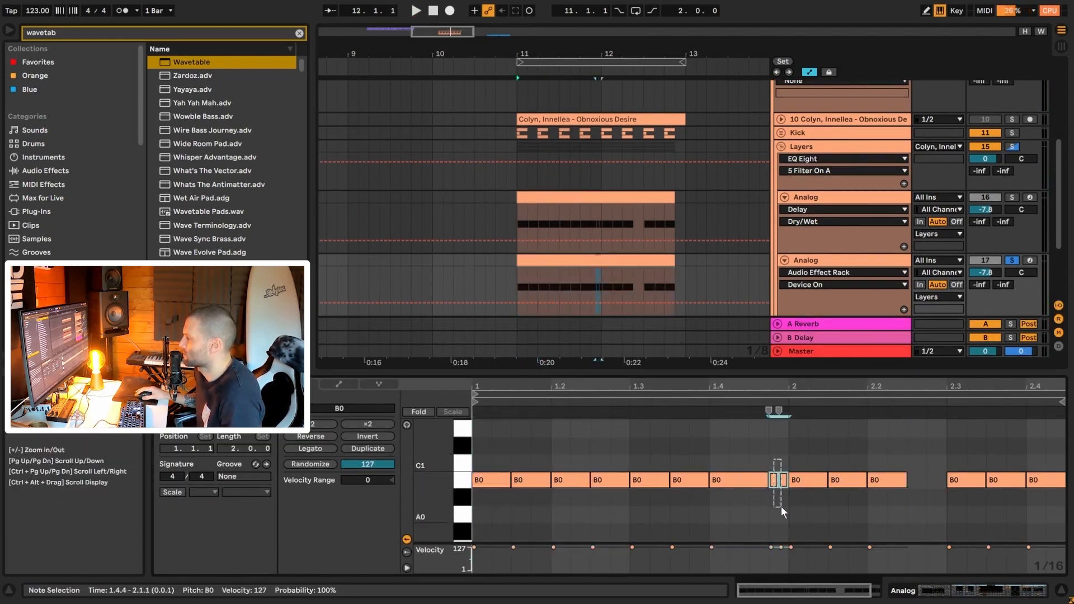
left_click_drag(782, 510, 782, 510)
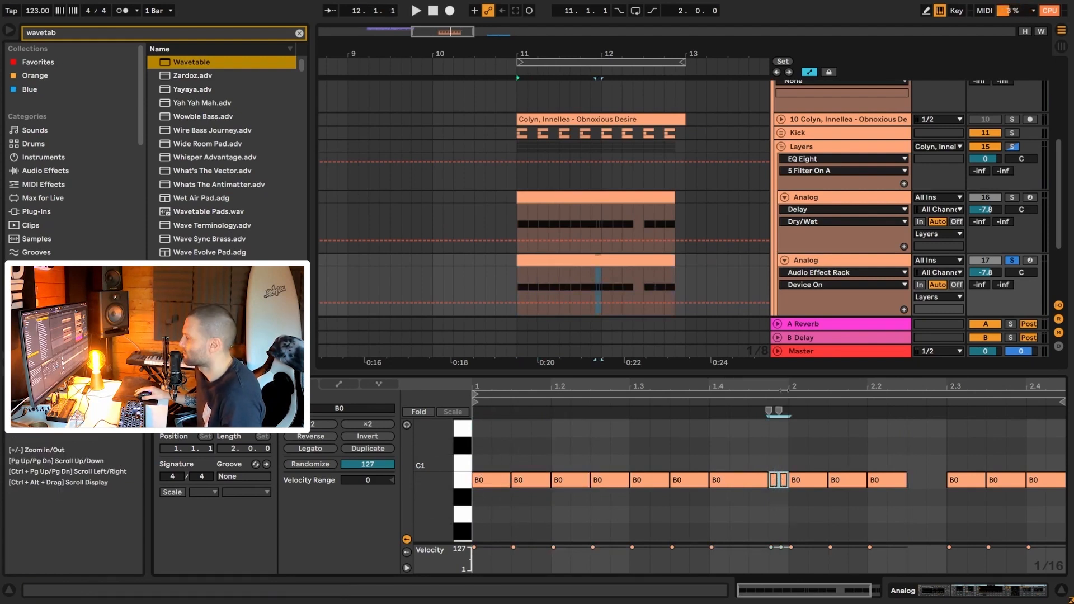
left_click_drag(781, 386, 782, 431)
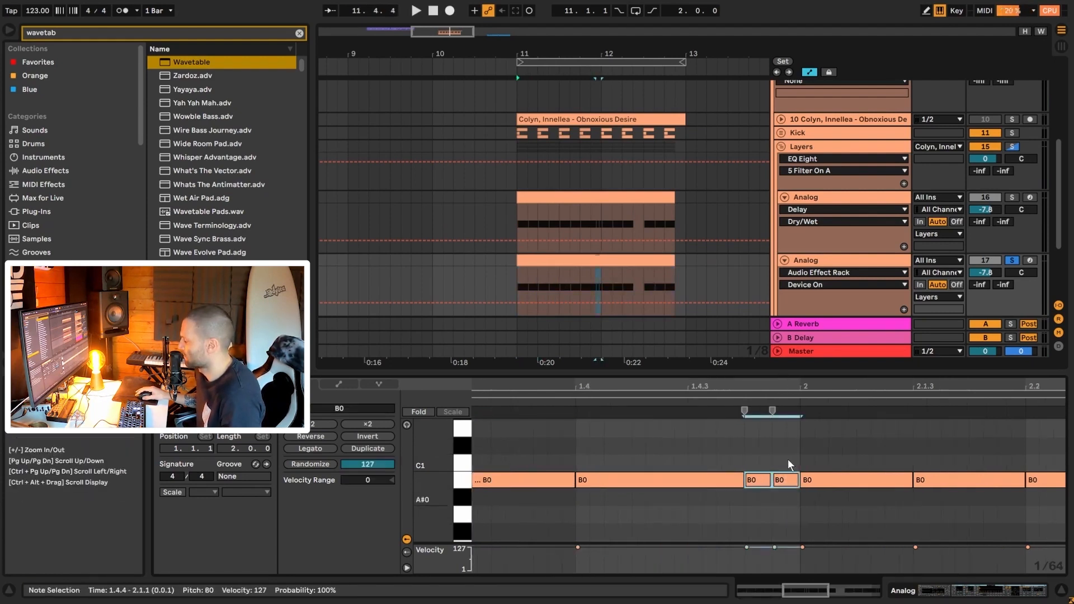
left_click_drag(775, 387, 775, 342)
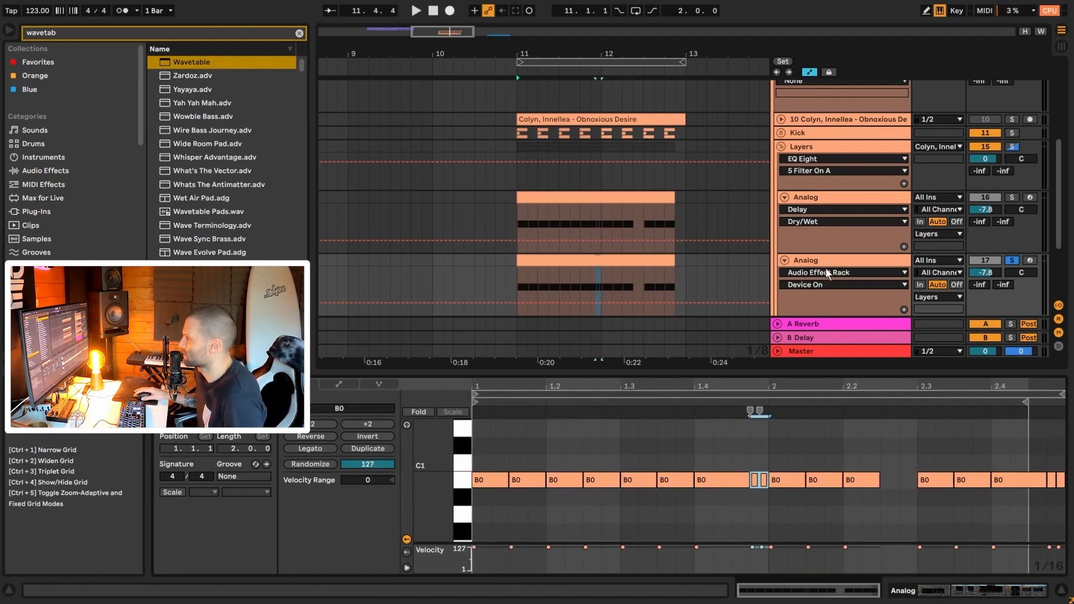
key("shift+Tab")
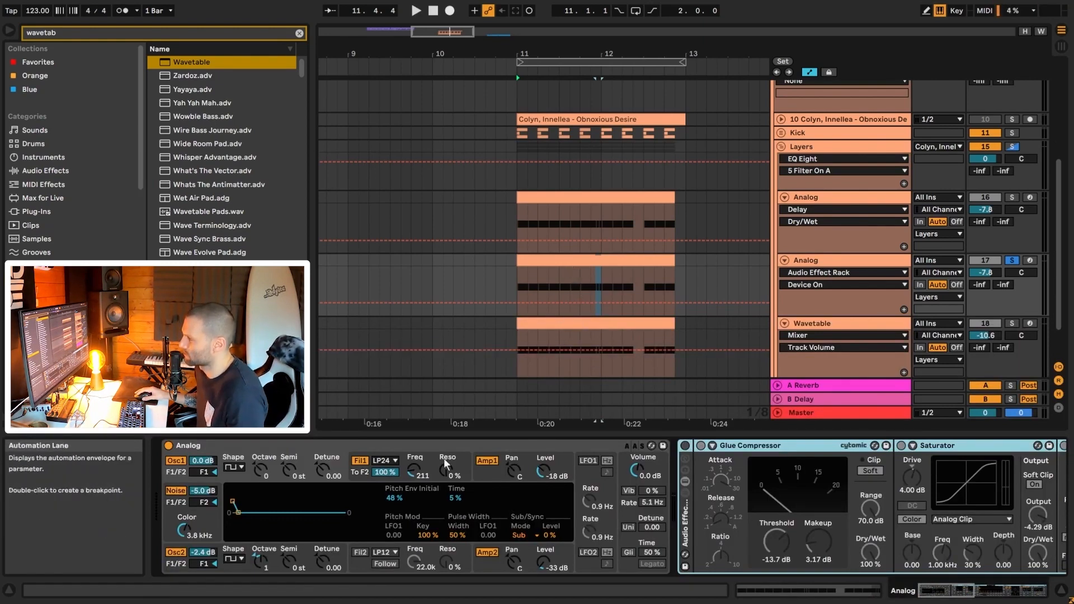
double_click(566, 268)
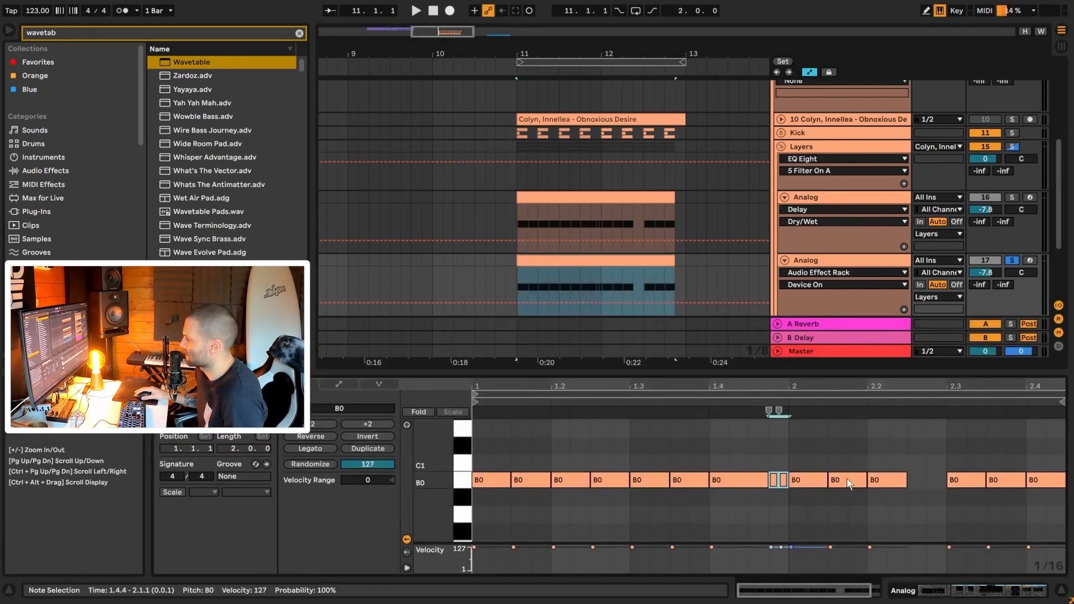
double_click(779, 294)
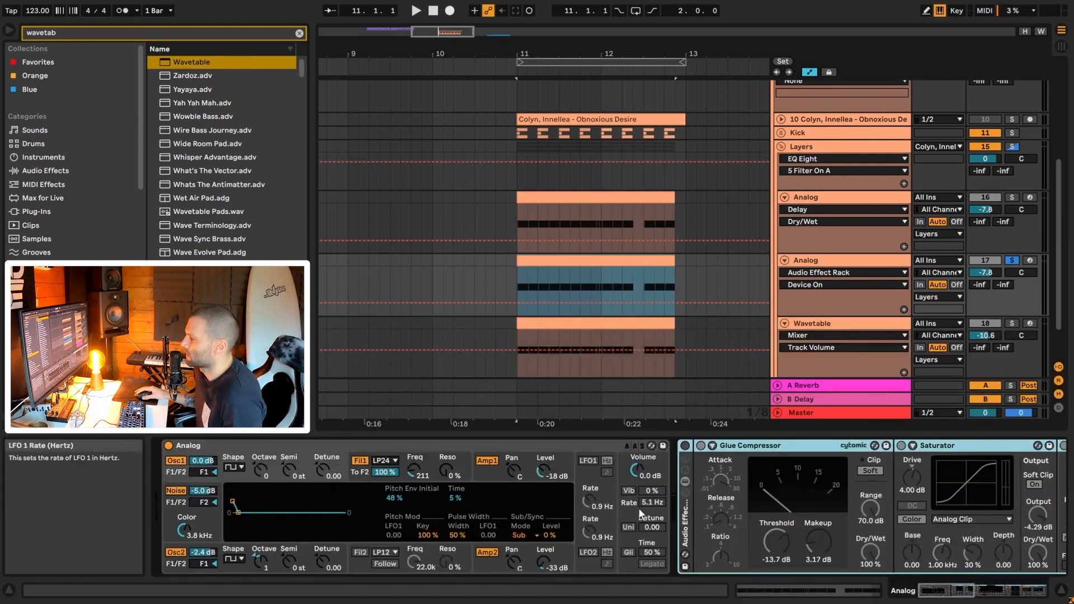
- Search the browser for "analog" and replace the duplicated track's synth with a default Analog, using a rectangle shape for Oscillator 1
left_click(299, 34)
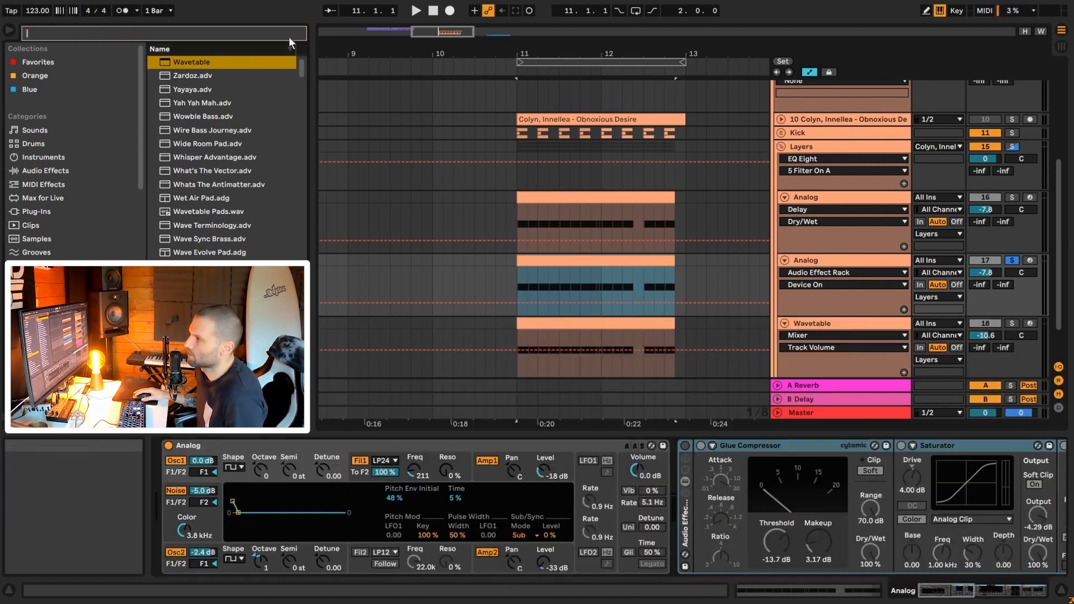
type("analog")
left_click(817, 197)
left_click_drag(976, 591, 926, 592)
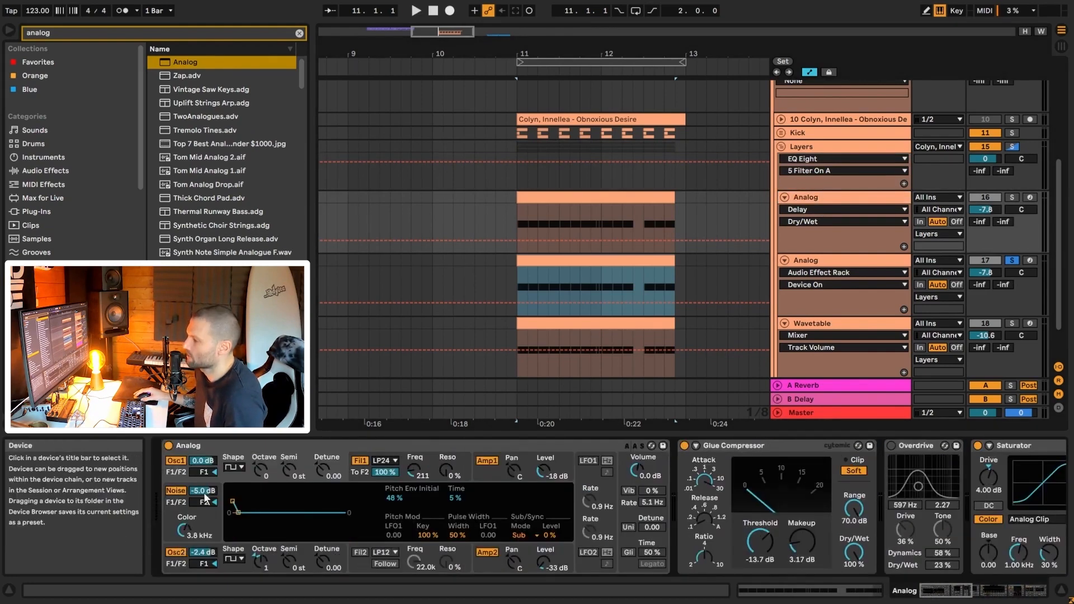
left_click(810, 267)
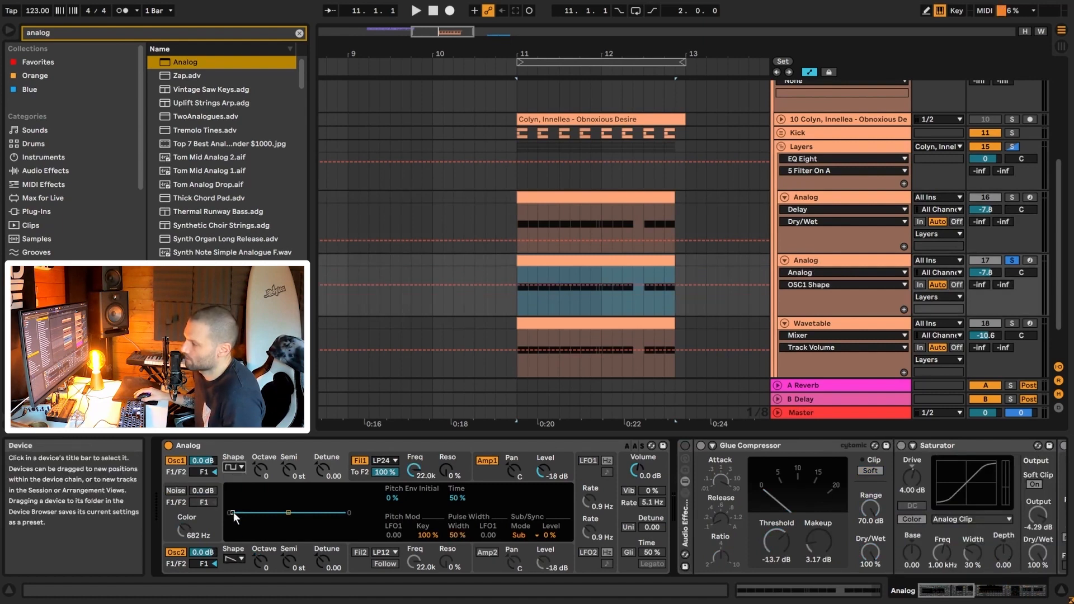
- Set Oscillator 2 of the new Analog to the rectangle shape and play the clip from bar 11
left_click(233, 560)
left_click(234, 571)
left_click(563, 263)
key("space")
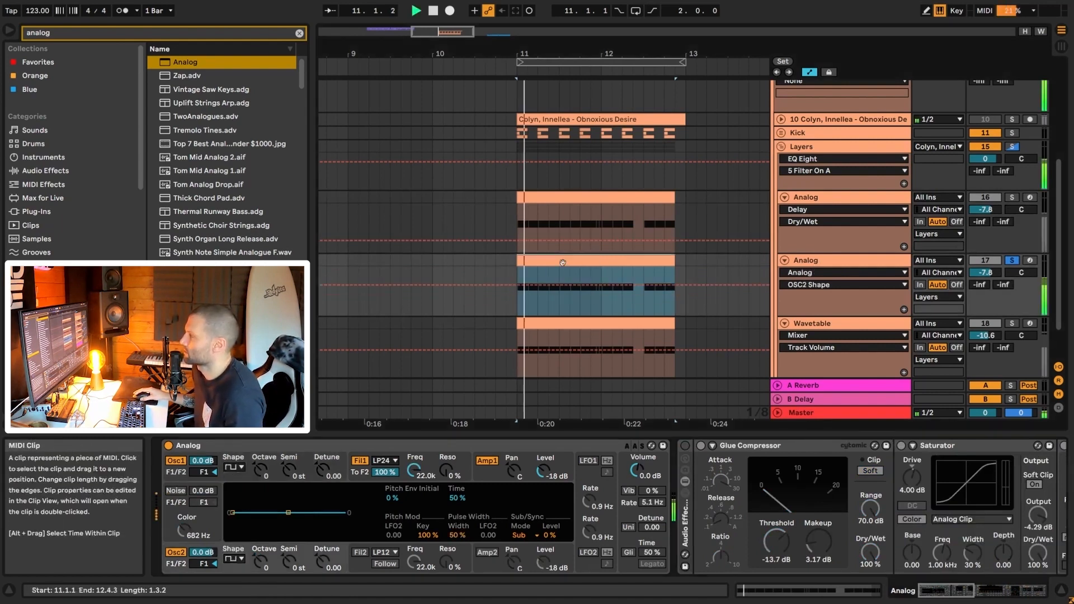
- Using the original Analog track as reference, set the new Analog's Oscillator 2 pitch envelope to 50% initial level and 5% time
left_click(818, 200)
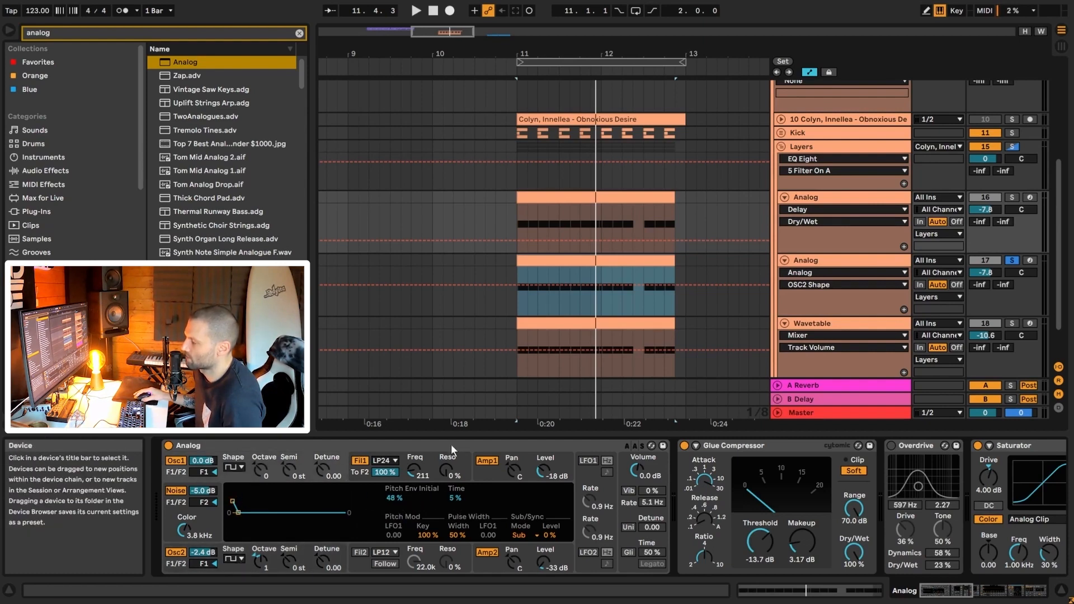
left_click(806, 261)
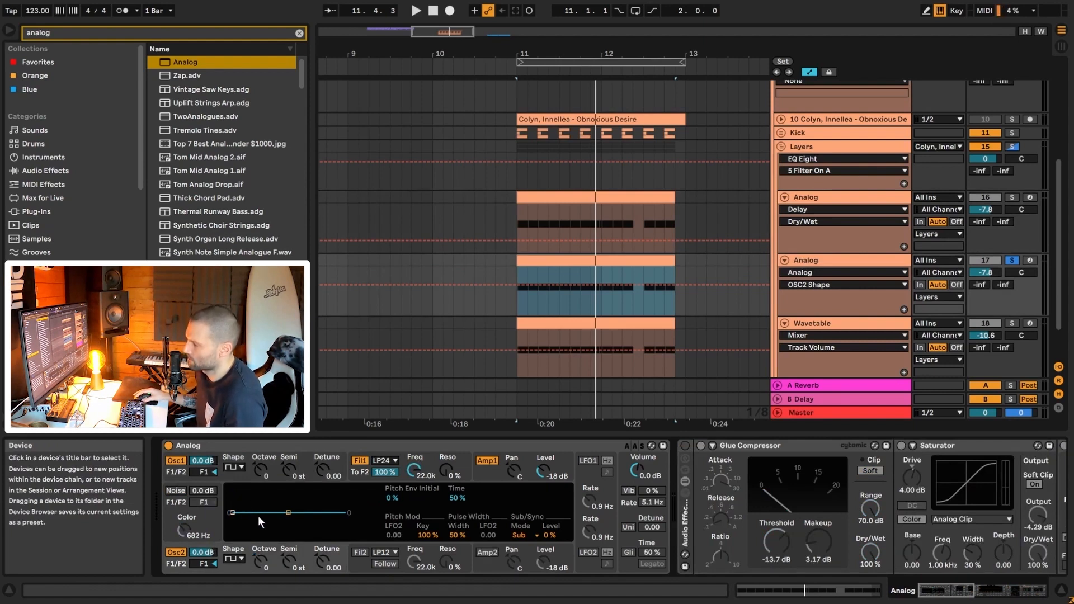
left_click(391, 497)
type("50")
key("Return")
left_click(454, 498)
type("5")
key("Return")
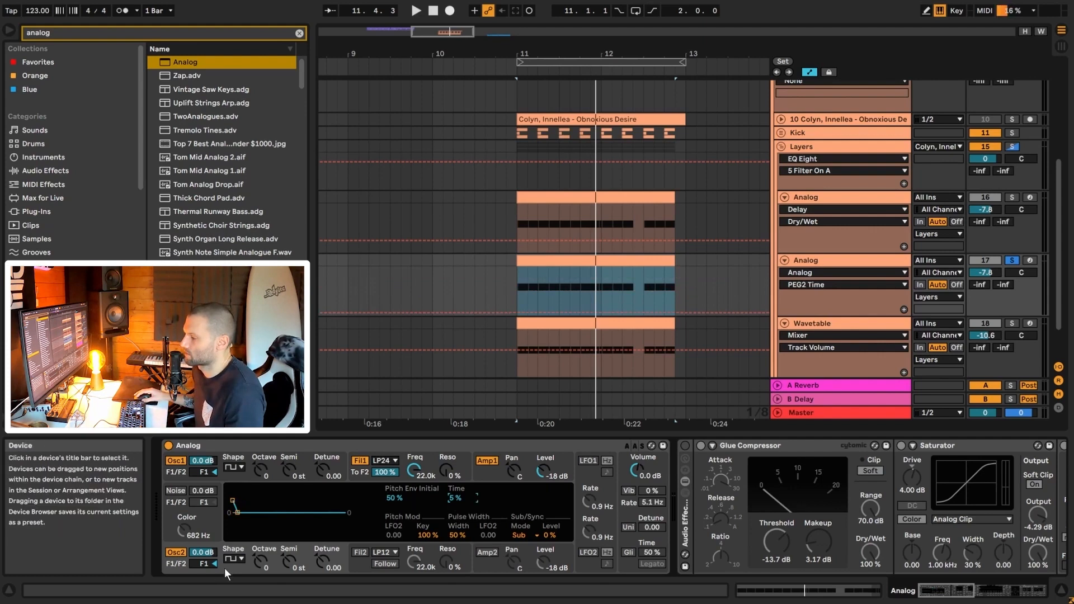
- Set the Oscillator 1 pitch envelope to 50% initial level and 5% time
left_click(342, 473)
left_click(394, 498)
type("50")
key("Return")
left_click(458, 498)
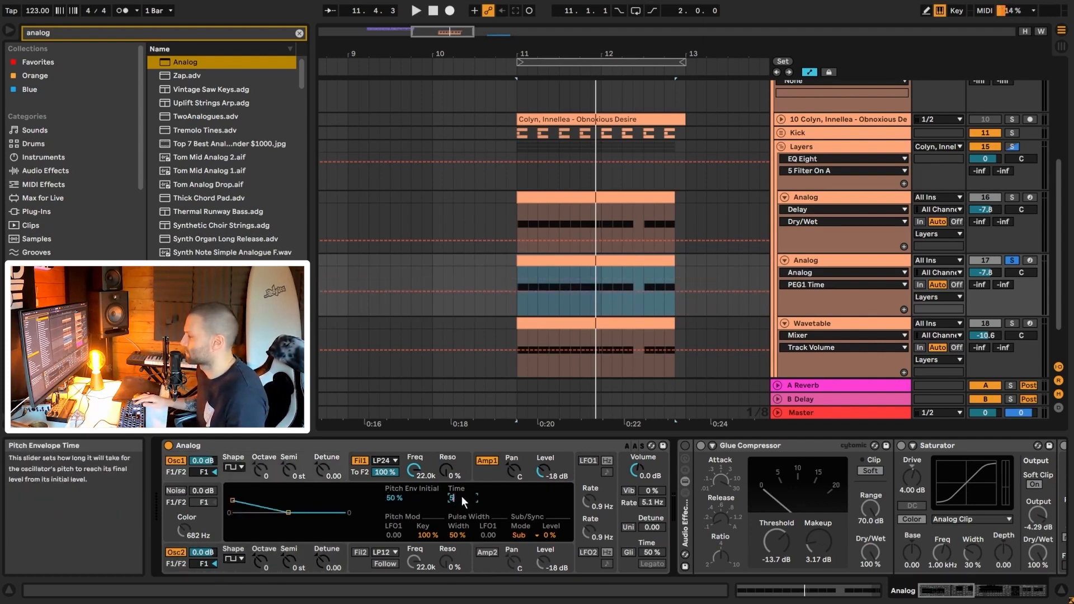
key("Return")
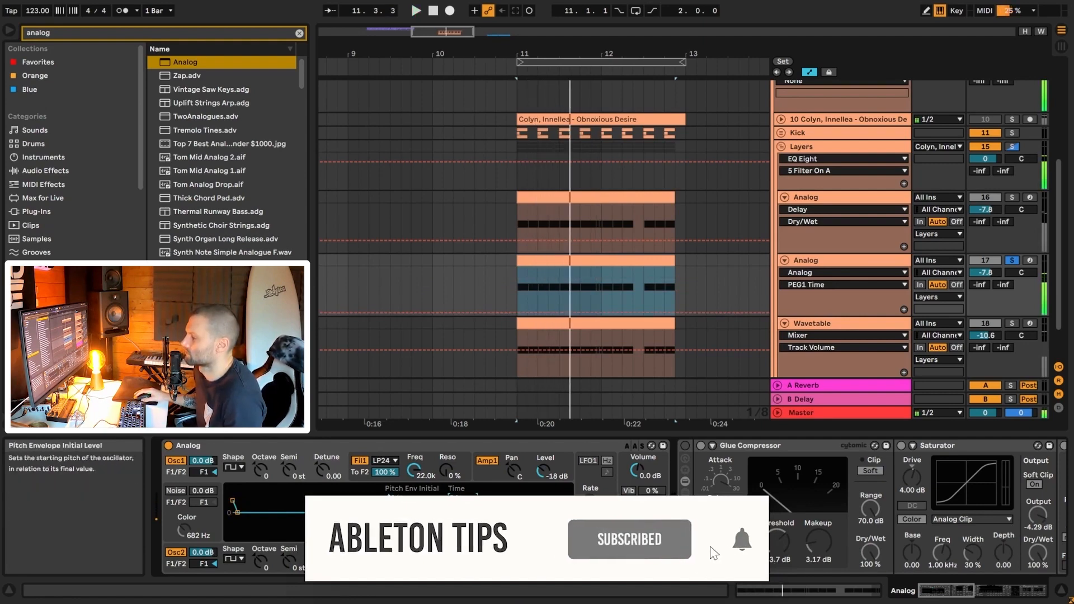
- Using the original Analog track as reference, set the new Analog's Oscillator 2 level to -2.4 dB and its octave to 1
left_click(828, 200)
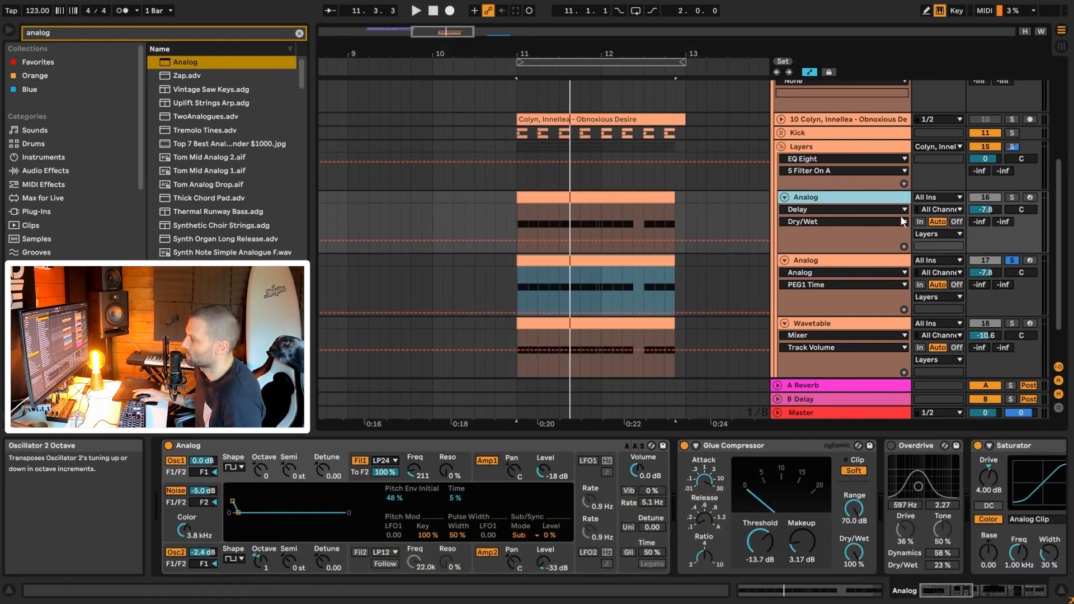
left_click(861, 260)
left_click(197, 553)
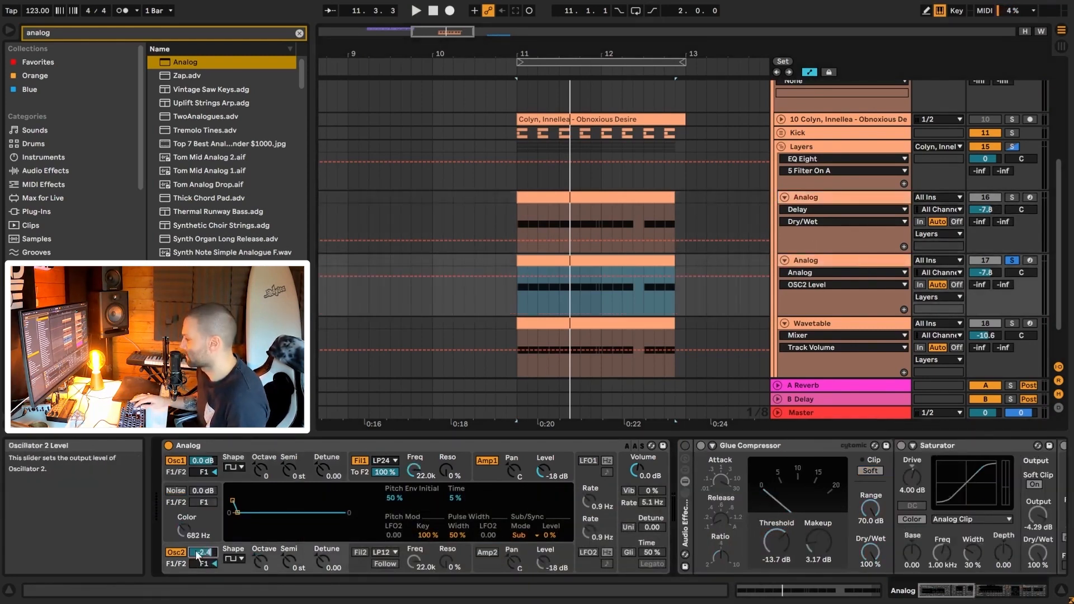
key("Return")
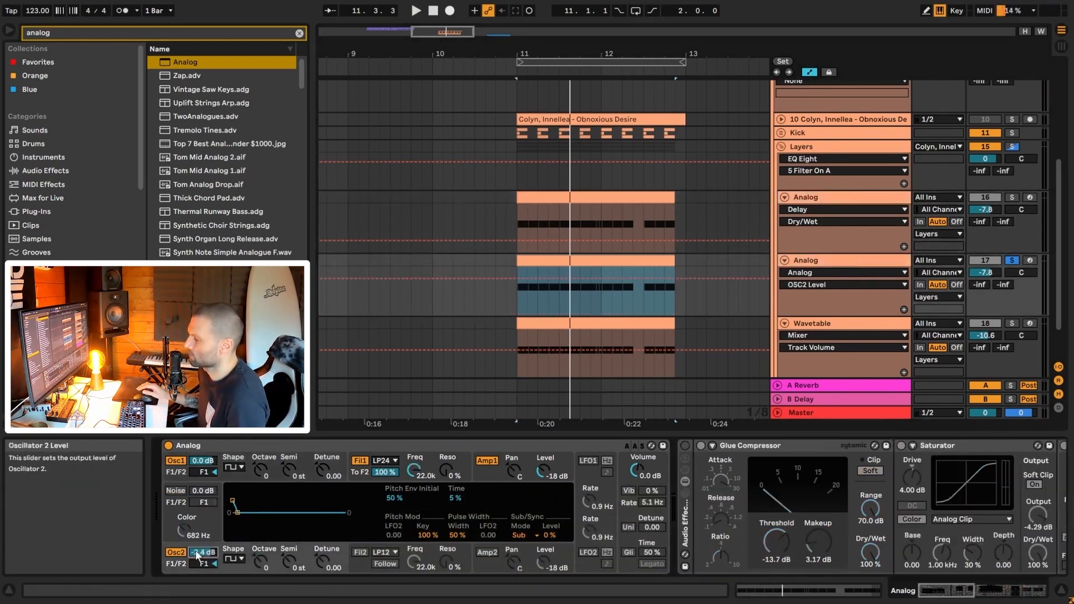
left_click(264, 561)
left_click_drag(262, 562, 262, 556)
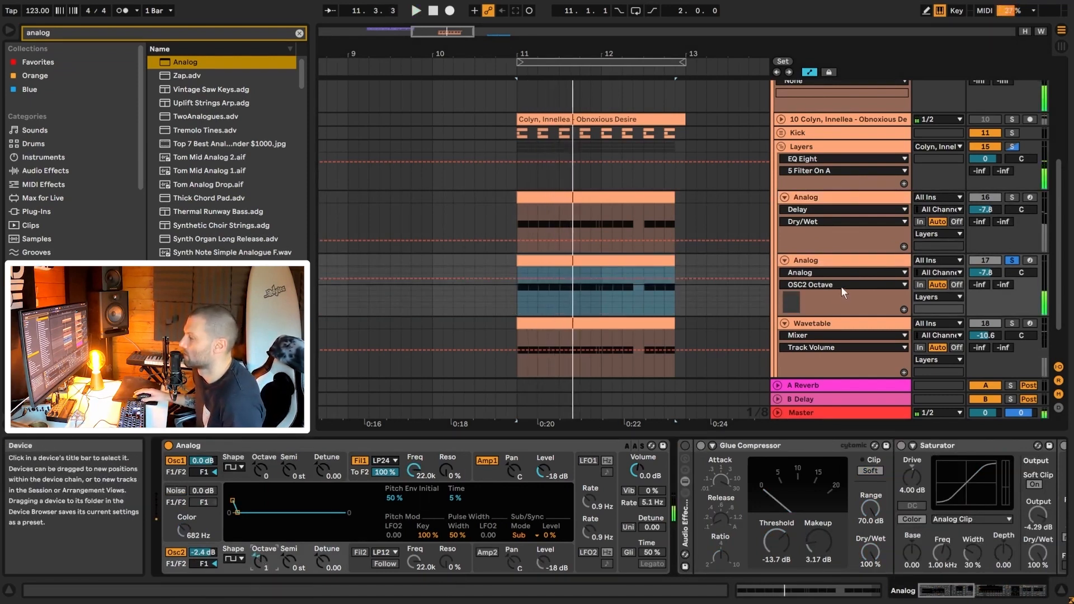
- Enable the new Analog's noise generator at -5.0 dB routed to F2, turn on Amp 2, and play the clip
left_click(828, 197)
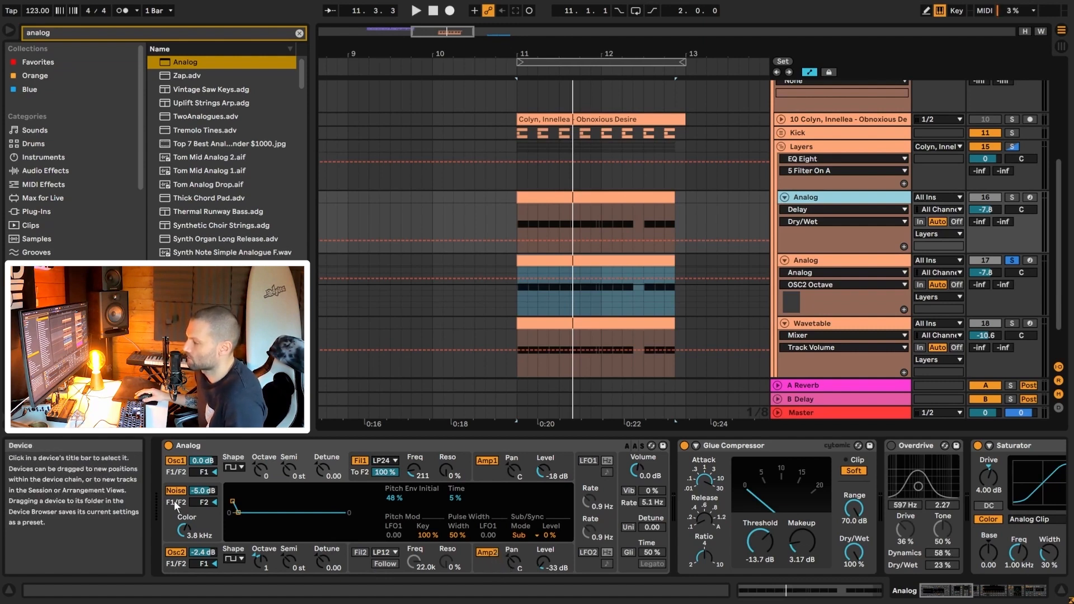
left_click(184, 530)
left_click(823, 261)
left_click_drag(207, 502, 207, 497)
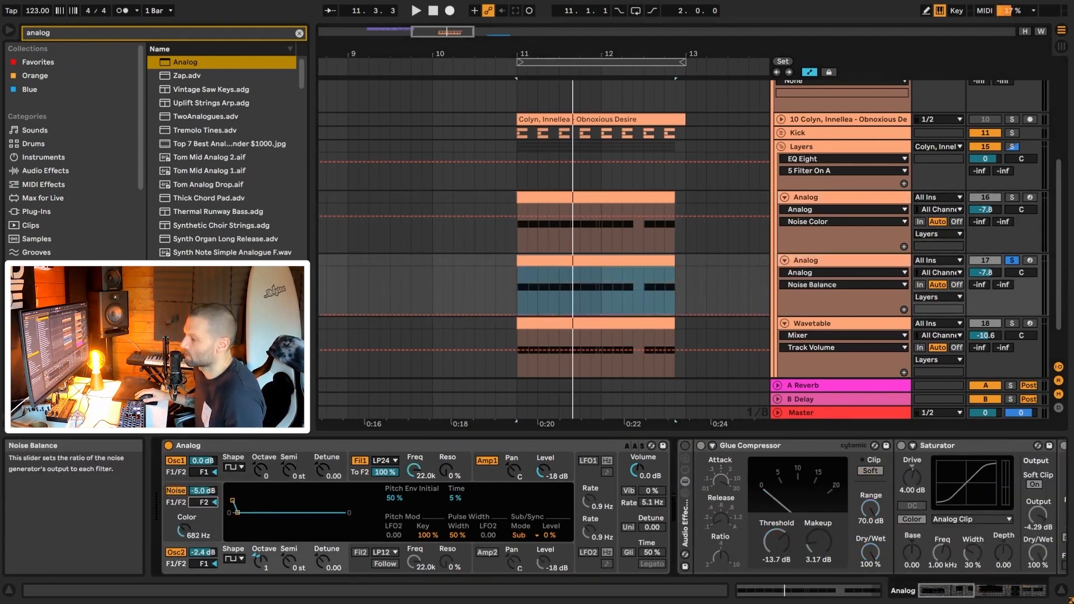
left_click(487, 553)
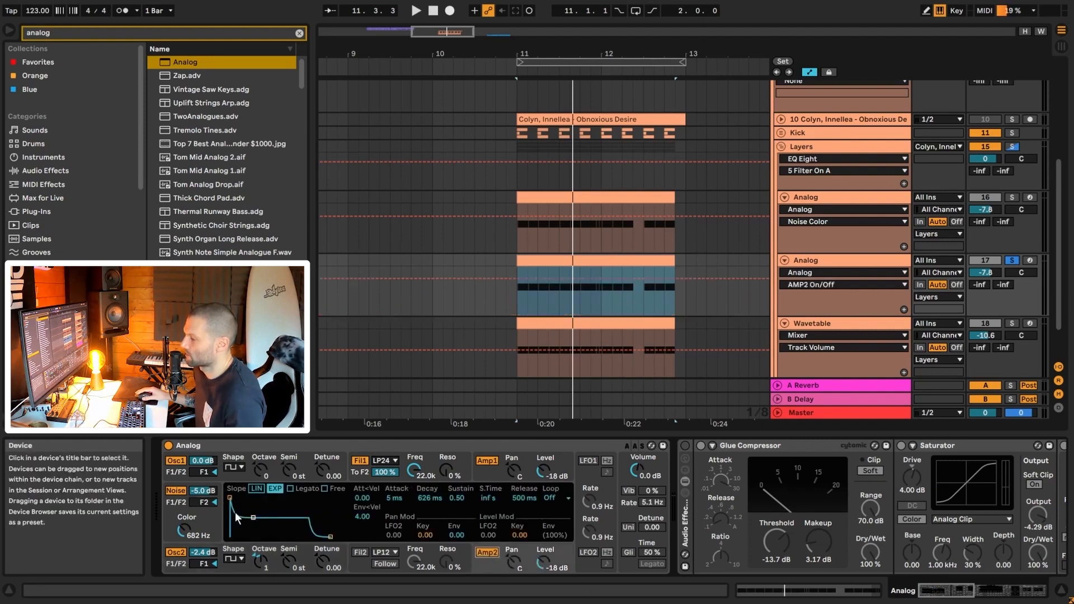
key("space")
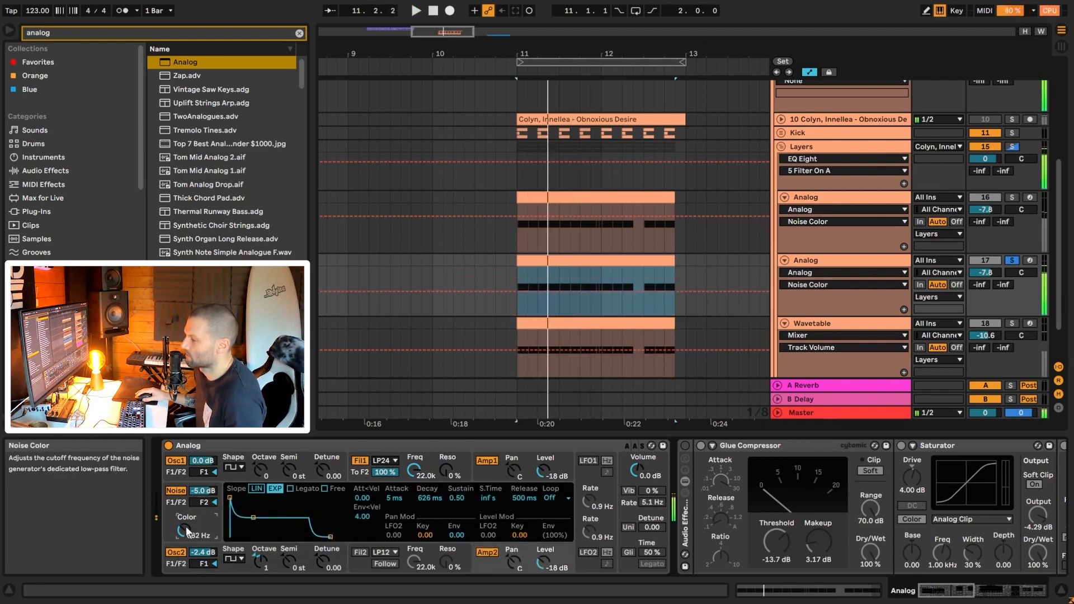
- Match the new Analog's noise color to the original track at 3.8 kHz and play the clip
left_click(838, 197)
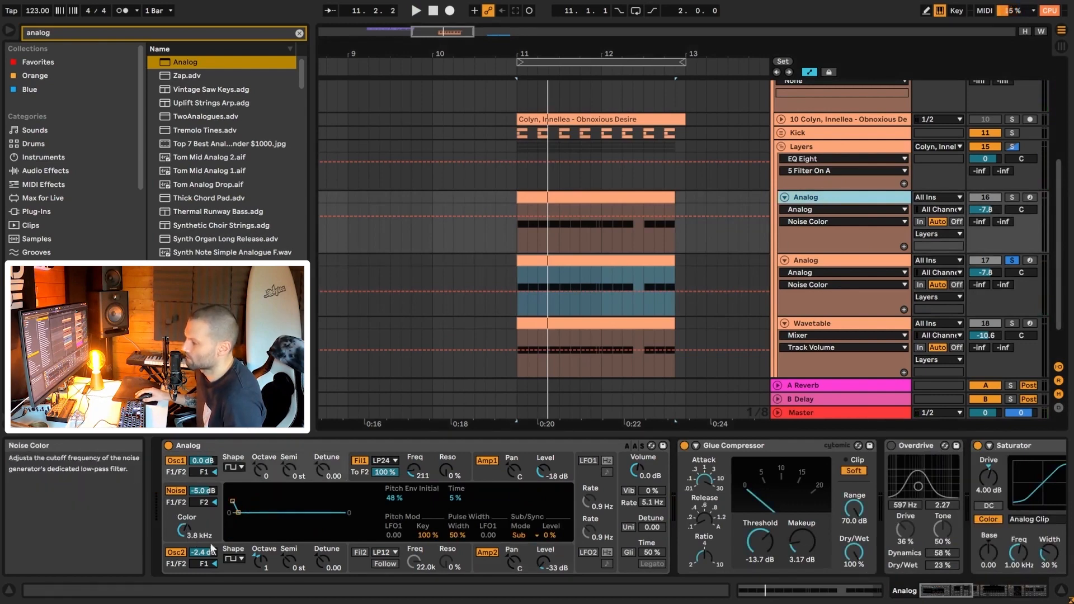
left_click(834, 261)
type("3800")
key("Return")
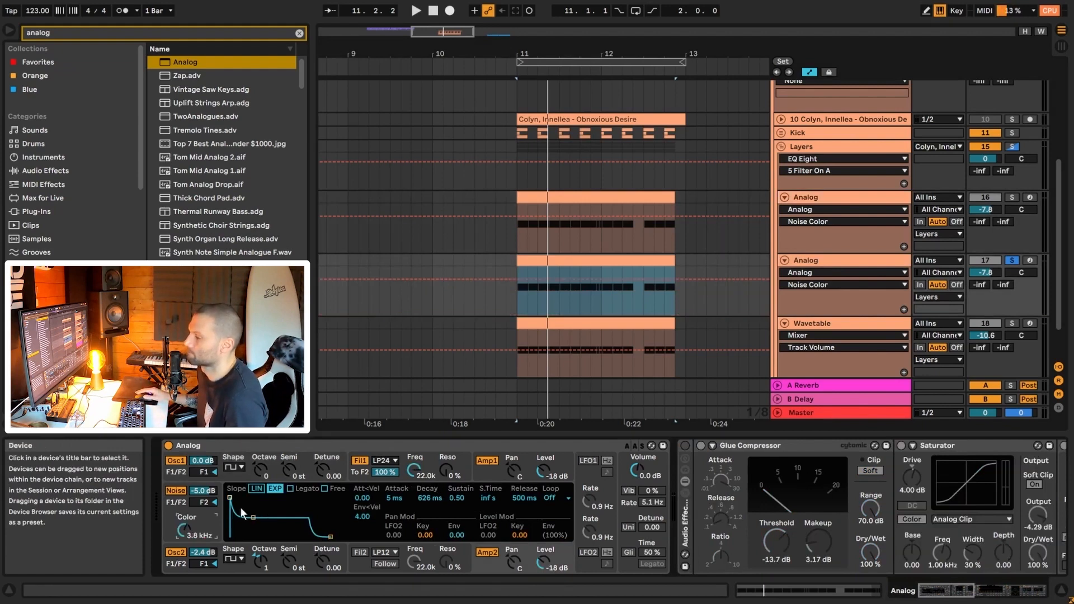
key("space")
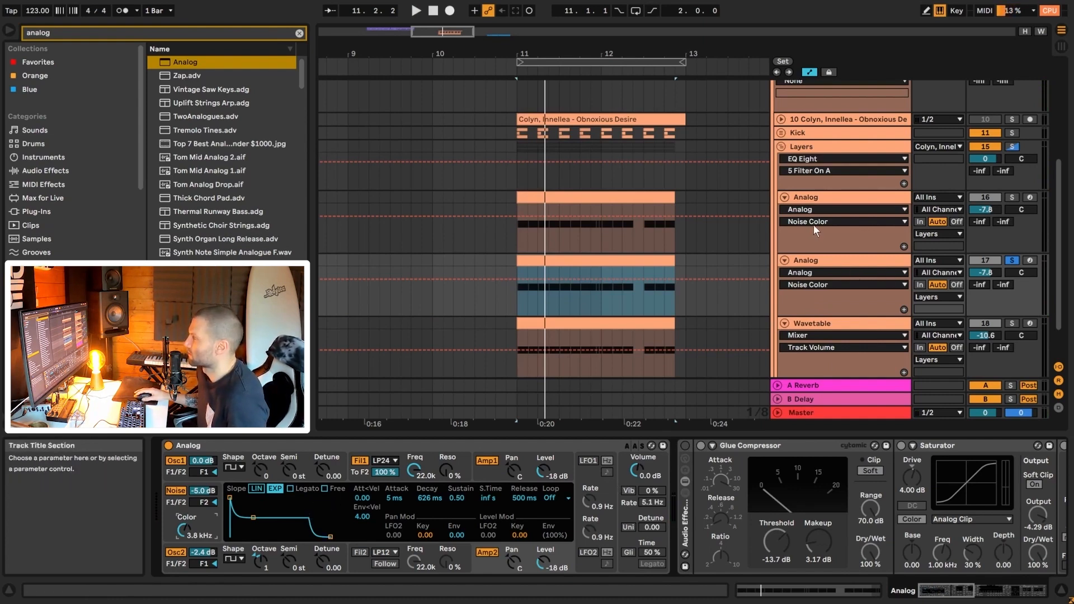
- After checking the original track's filter settings, set the new Analog's Filter 1 frequency to 225 Hz and its envelope modulation to 6.50
left_click(814, 197)
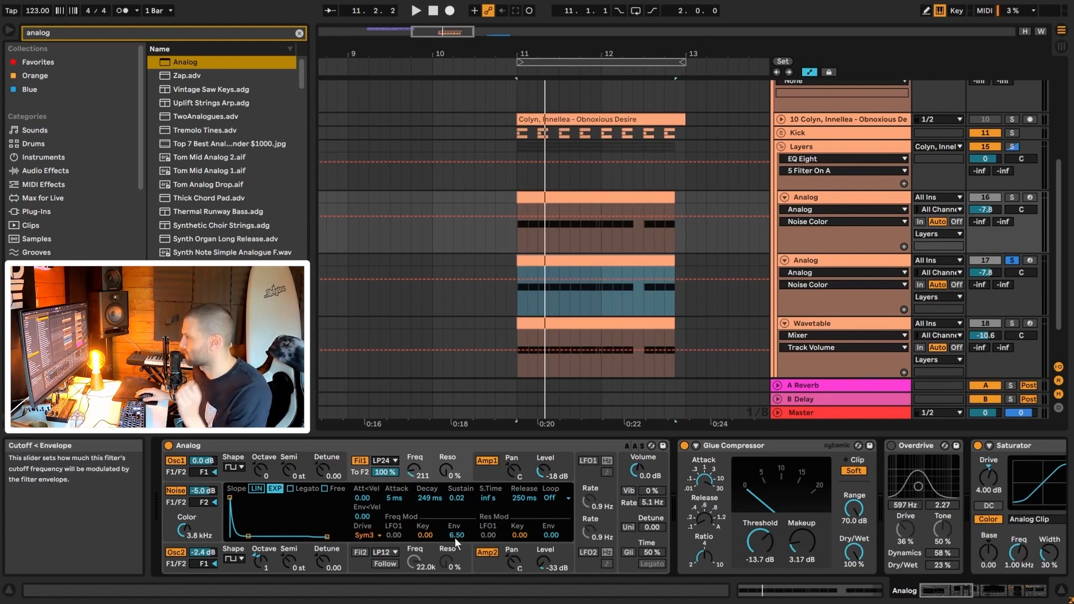
left_click(851, 260)
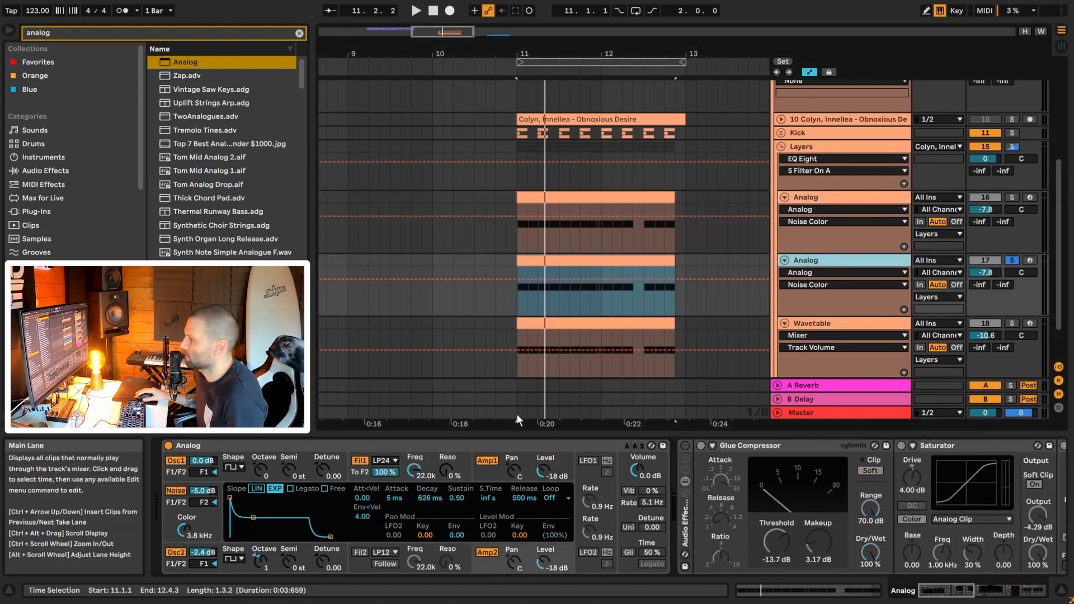
left_click(413, 470)
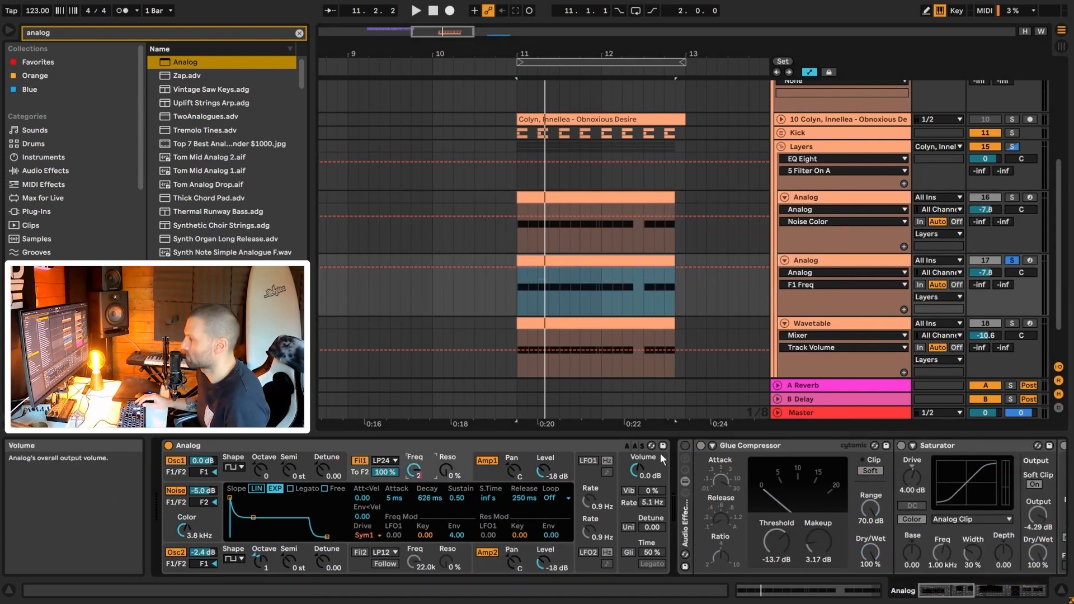
left_click(458, 535)
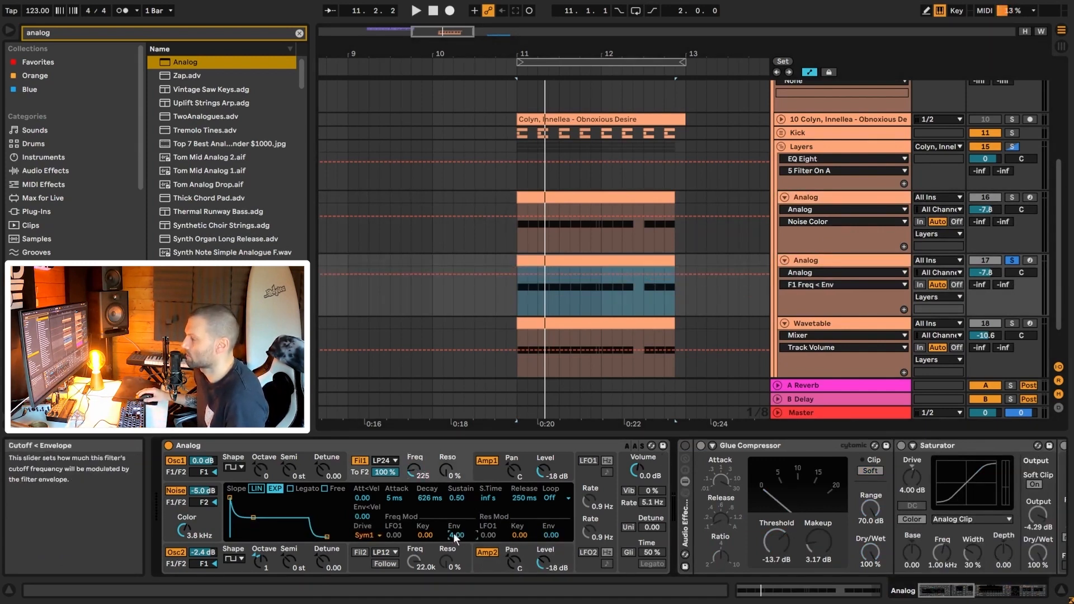
type("6.5")
key("Return")
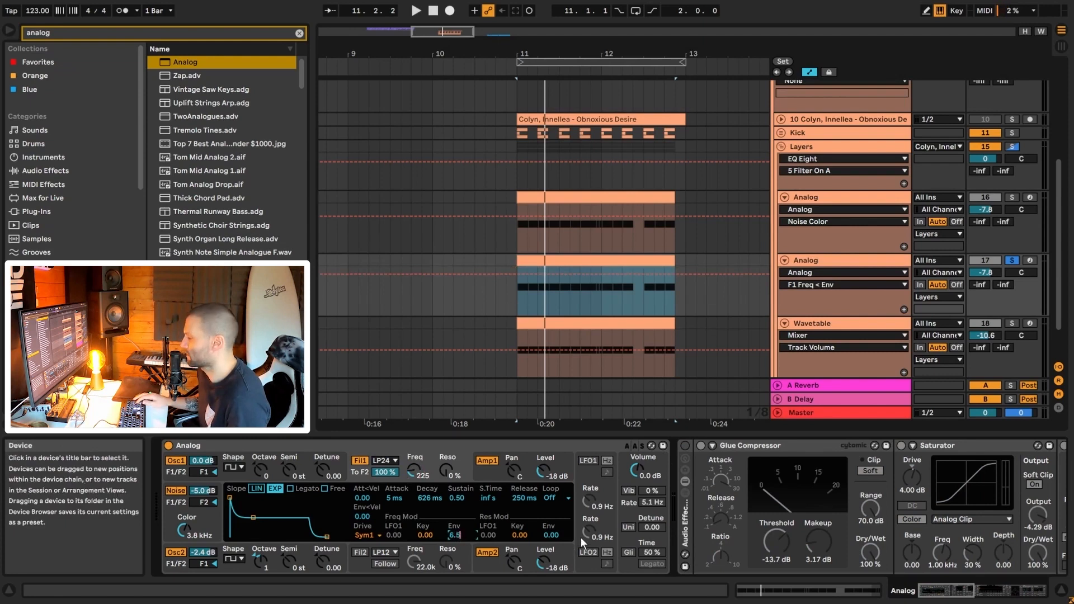
- Play the clip, turn off the new Analog's noise generator, and play it again to compare
key("space")
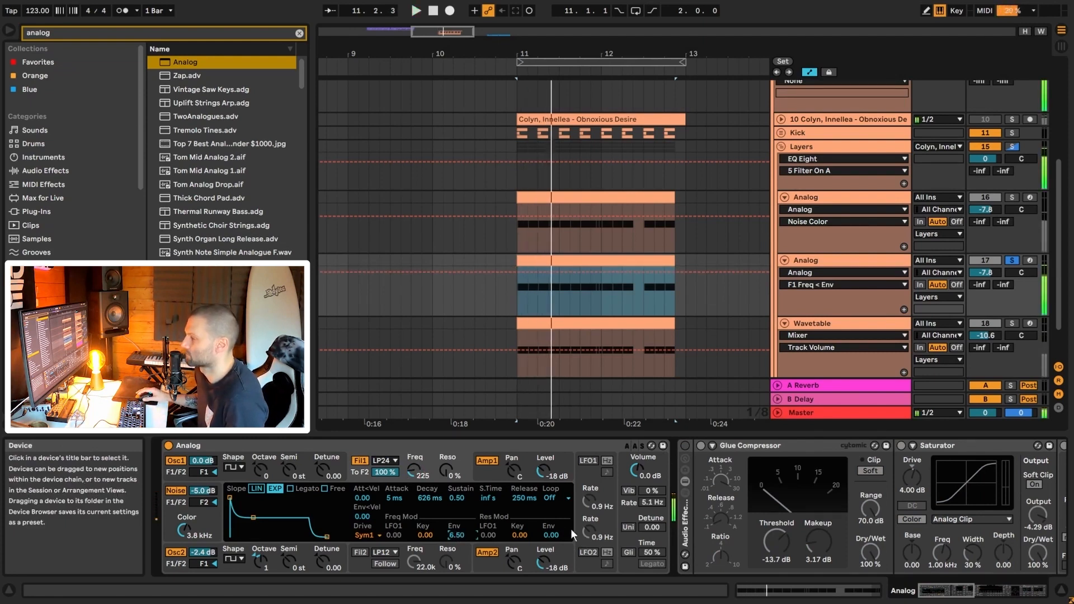
left_click(176, 492)
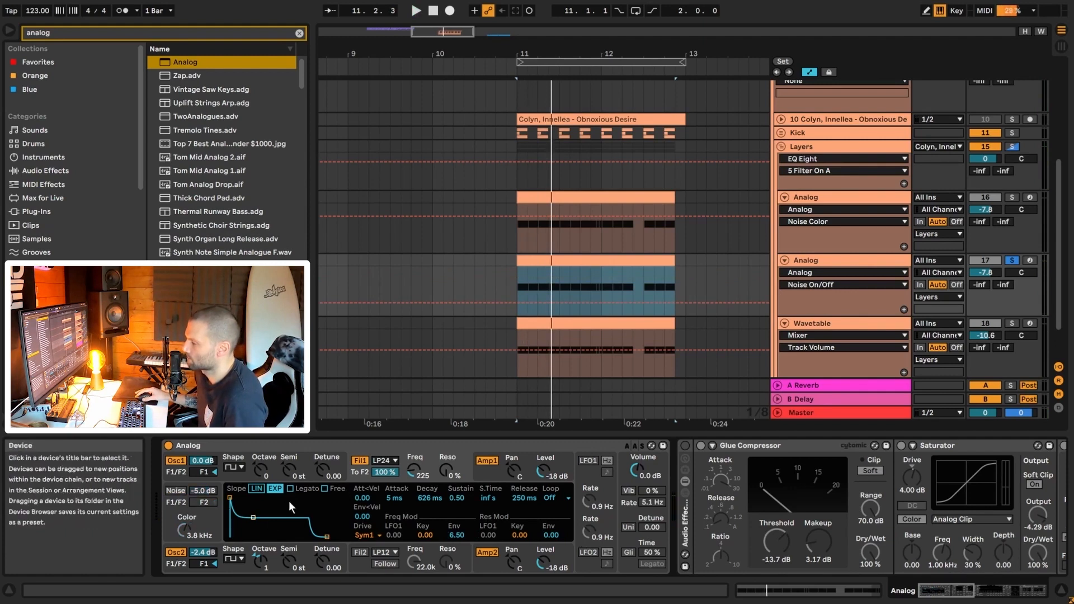
key("space")
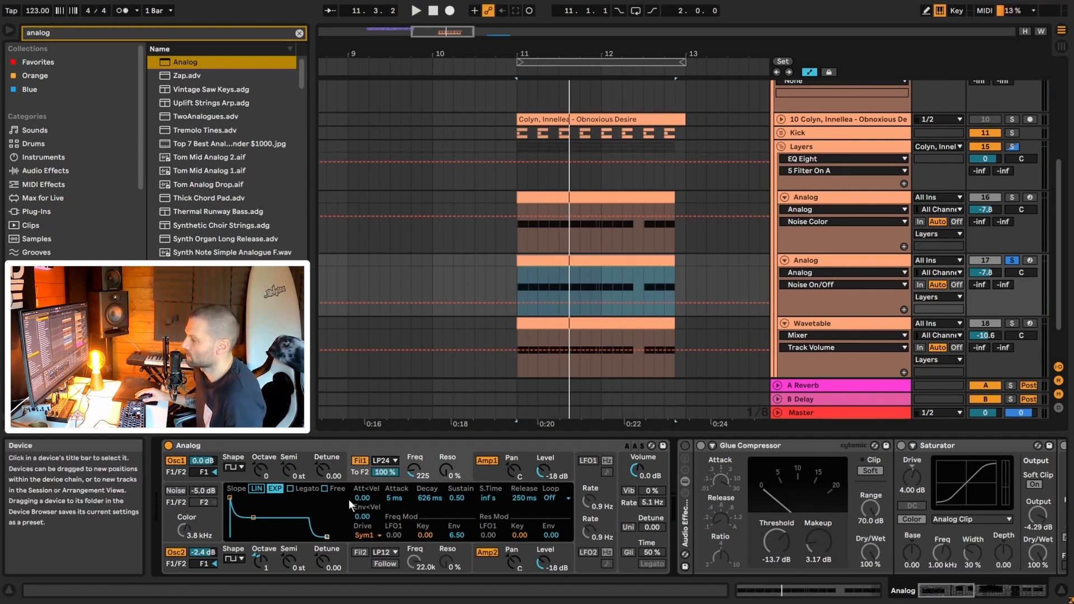
- Using the original track as reference, set the new Analog's Filter 1 envelope decay to 249 ms and sustain to 0.00, and play the clip
left_click(827, 197)
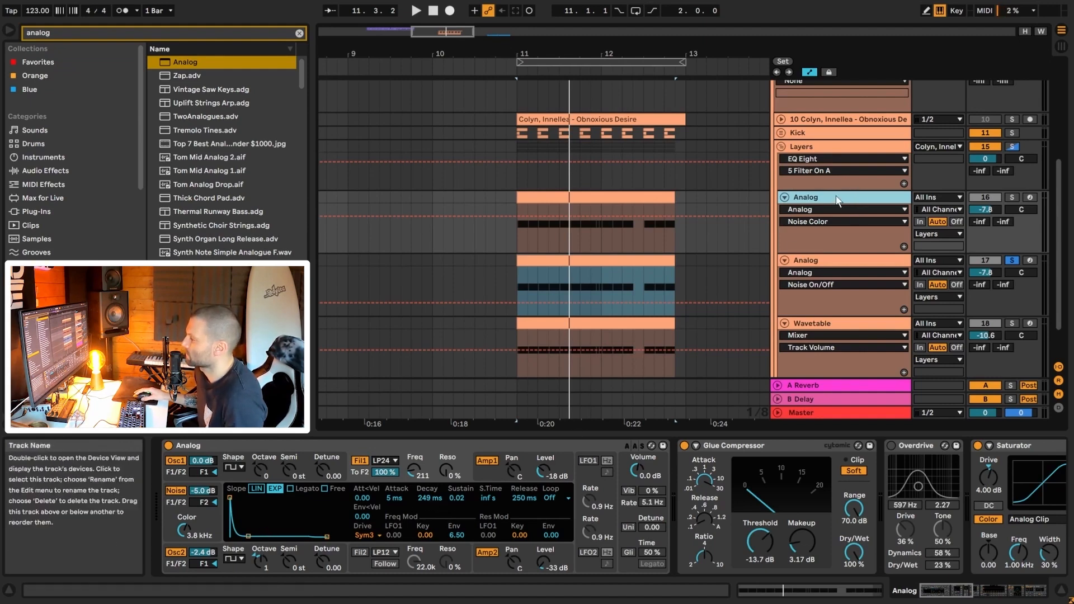
left_click(844, 264)
left_click(423, 500)
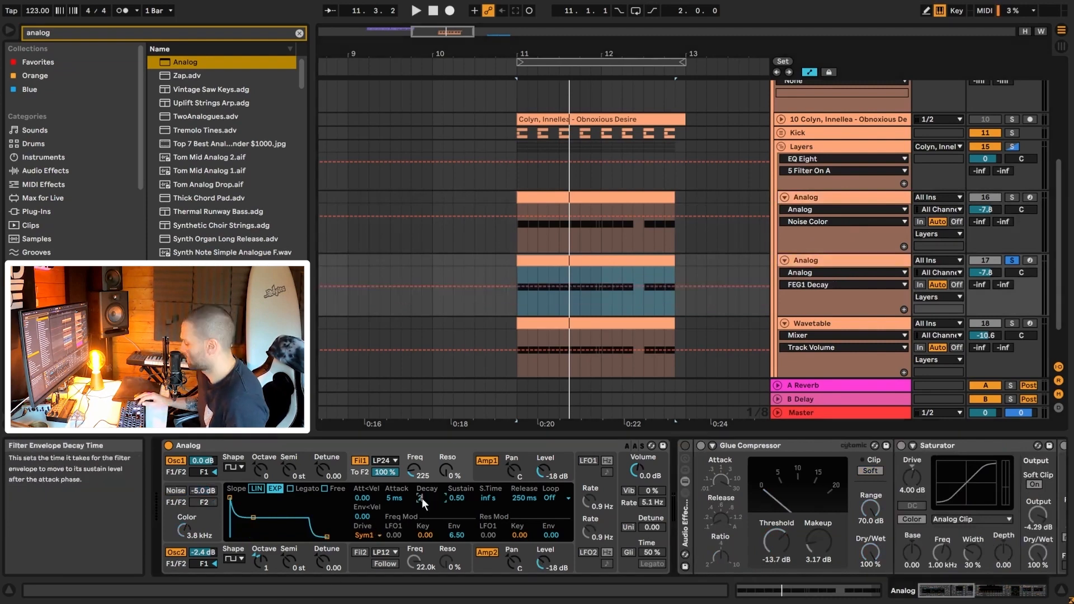
left_click_drag(423, 500, 424, 443)
left_click_drag(457, 498, 457, 532)
key("space")
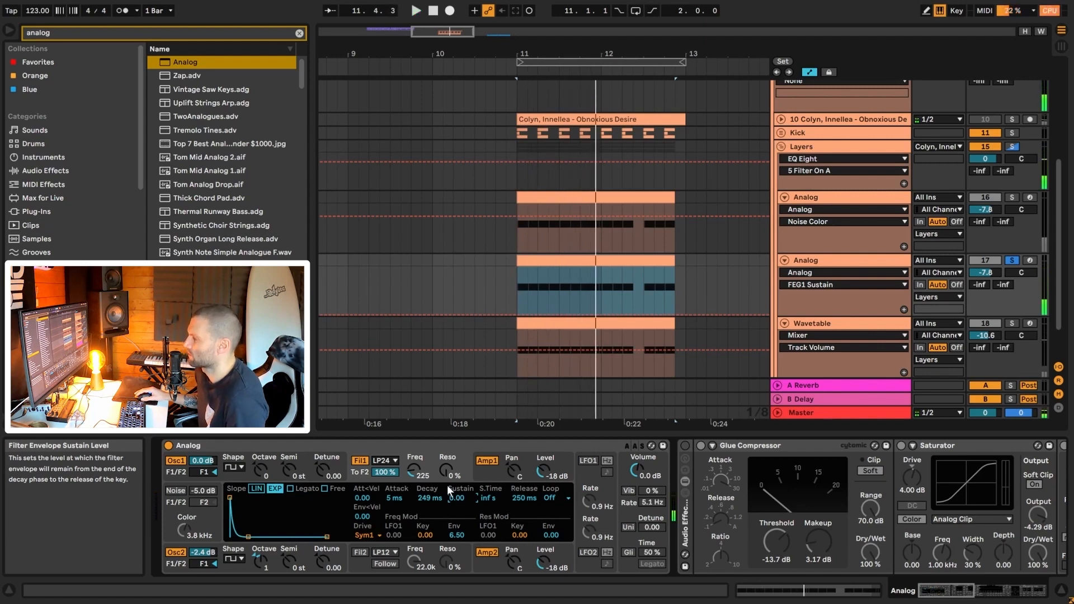
- Set the new Analog's polyphony to Mono
left_click(628, 475)
left_click(498, 515)
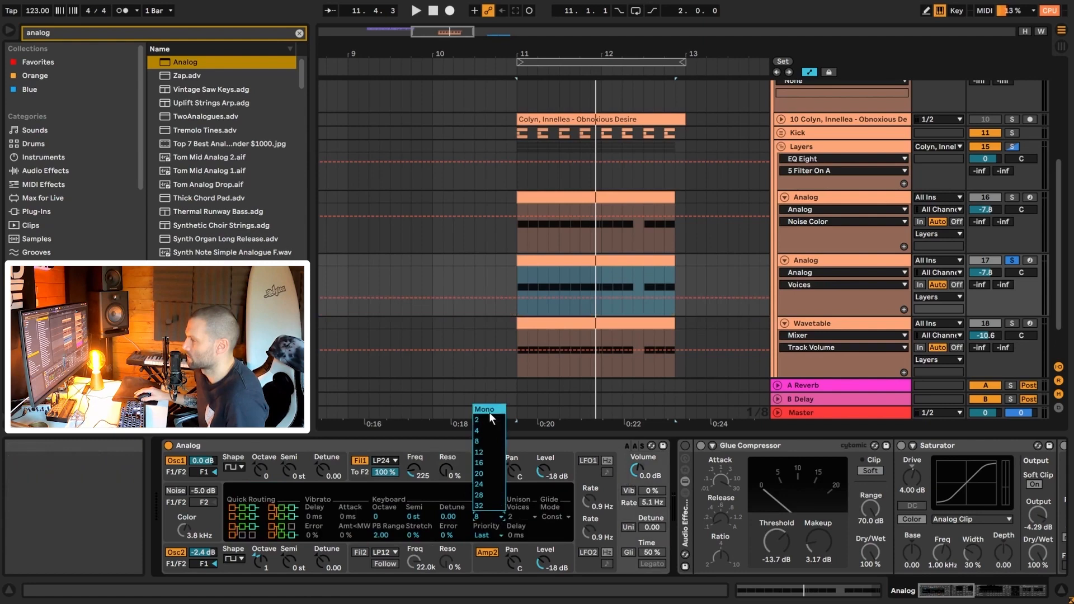
left_click(627, 477)
left_click(509, 517)
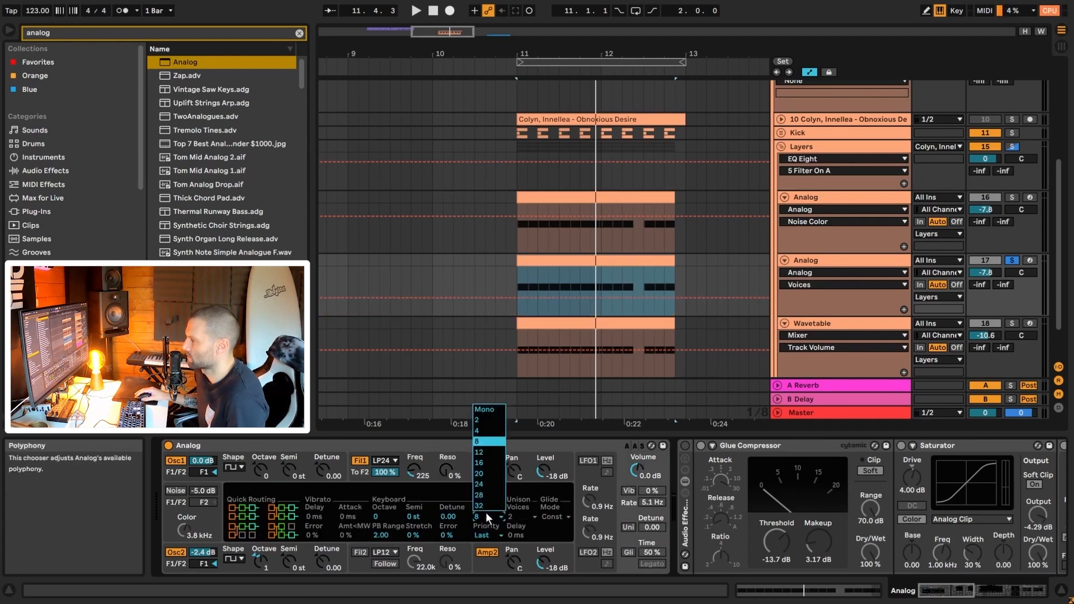
- Check the original track's Filter 1 drive, set the new Analog's Filter 1 drive to Sym3, and play the clip
left_click(806, 197)
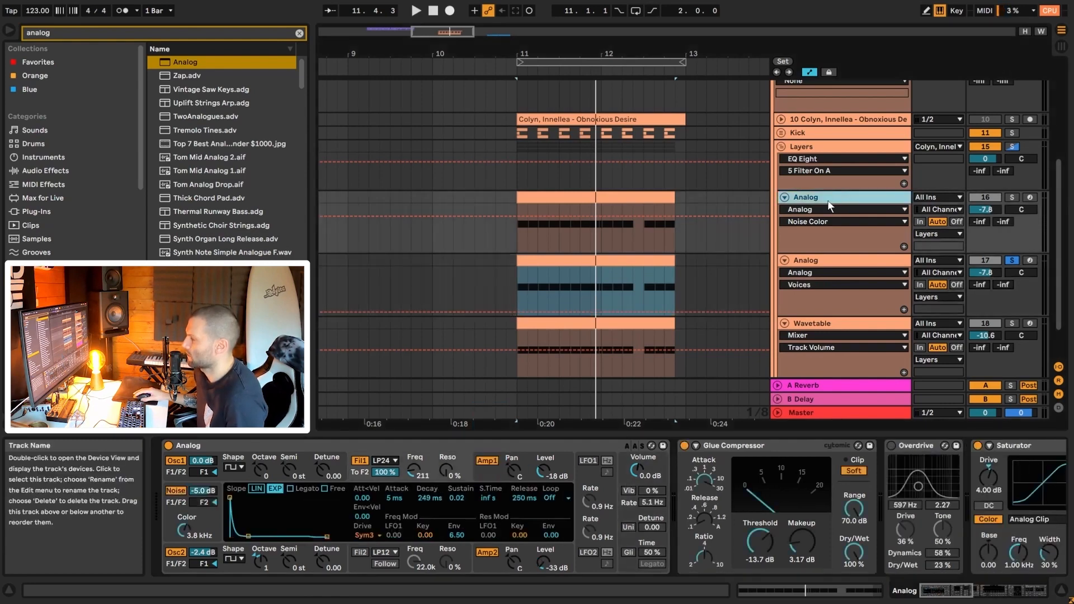
left_click(376, 535)
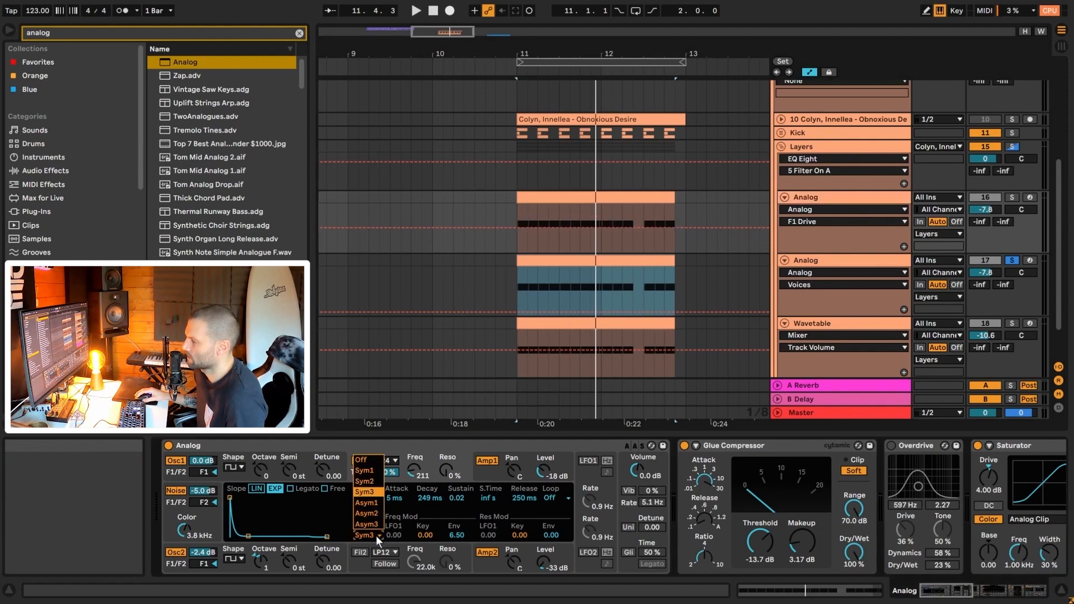
left_click(376, 536)
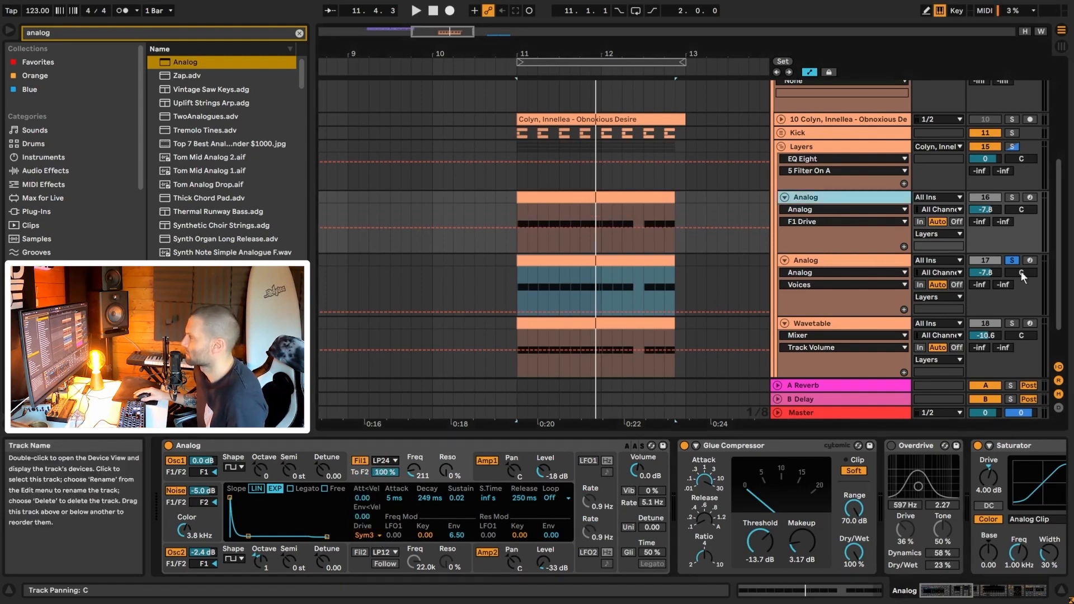
key("space")
left_click(828, 264)
key("space")
left_click(371, 534)
left_click(371, 491)
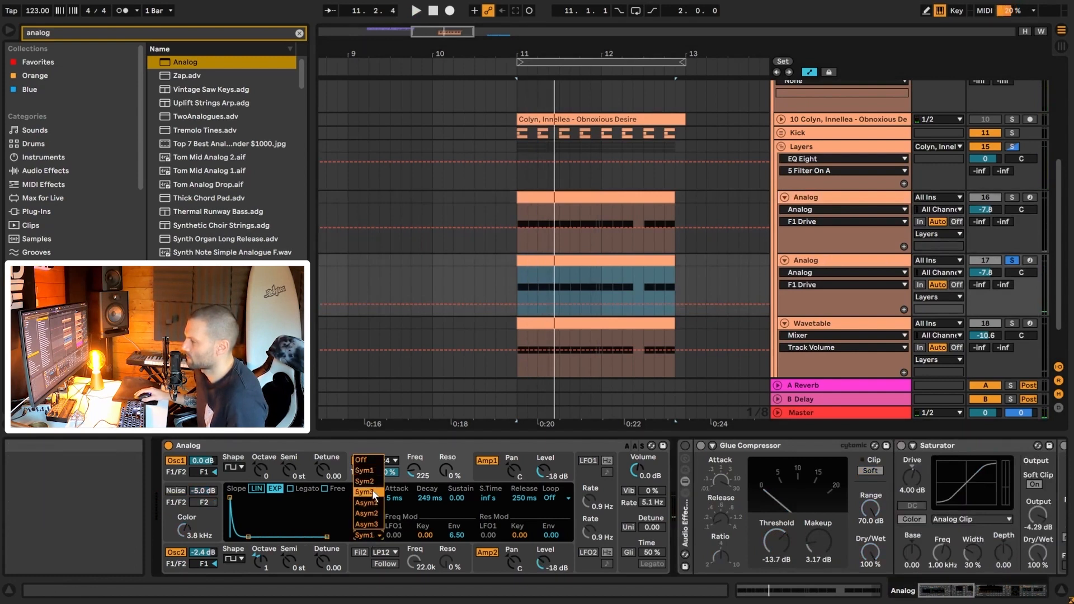
key("space")
- Compare the filter drive types by playing the clip with Sym1 and again with Sym3
left_click(377, 533)
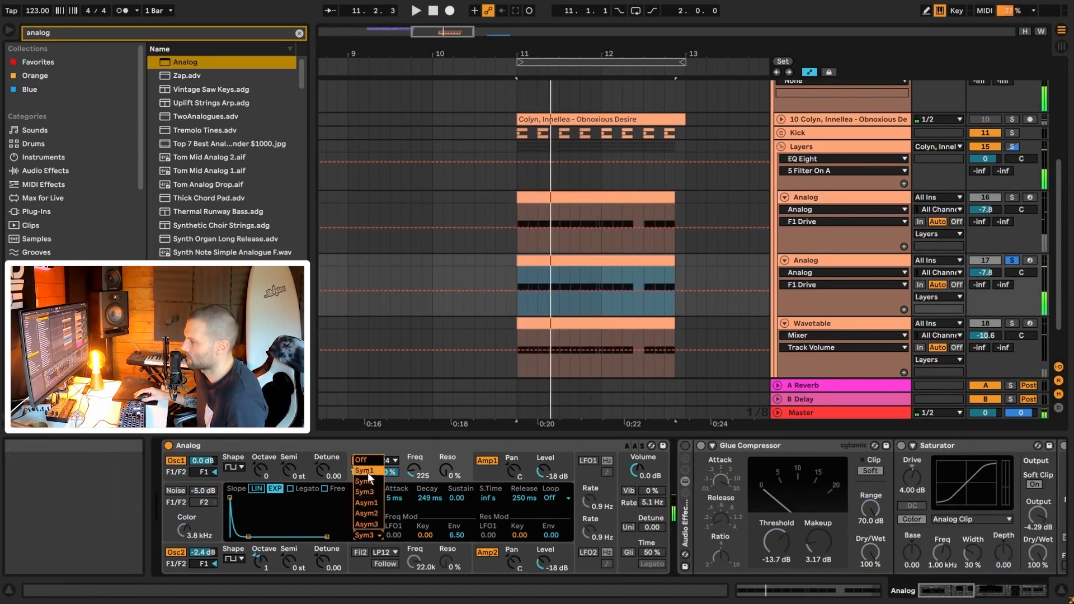
left_click(367, 472)
key("space")
left_click(370, 535)
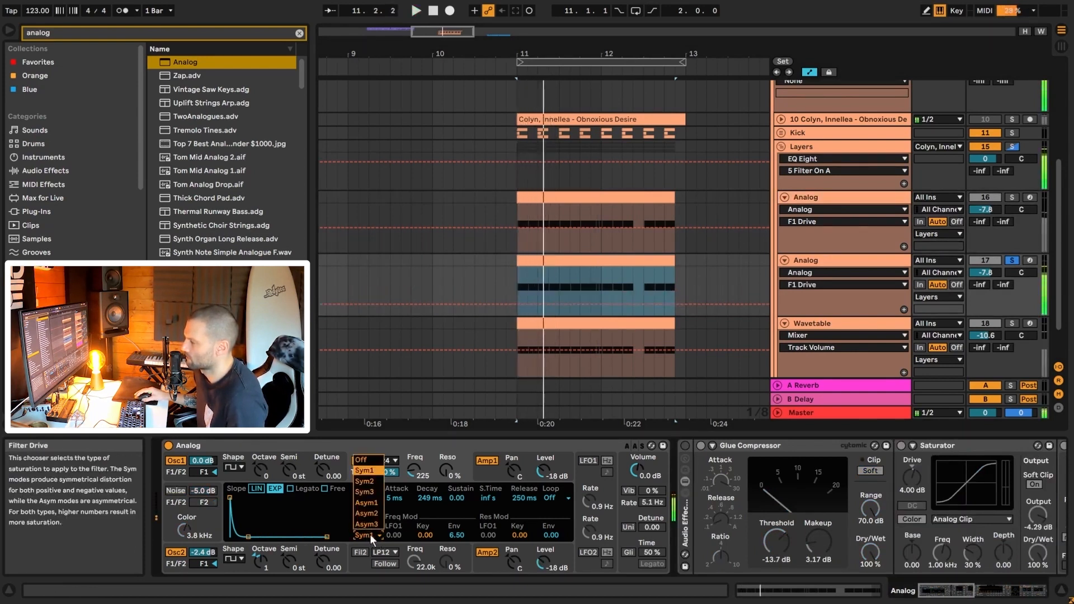
left_click(367, 493)
key("space")
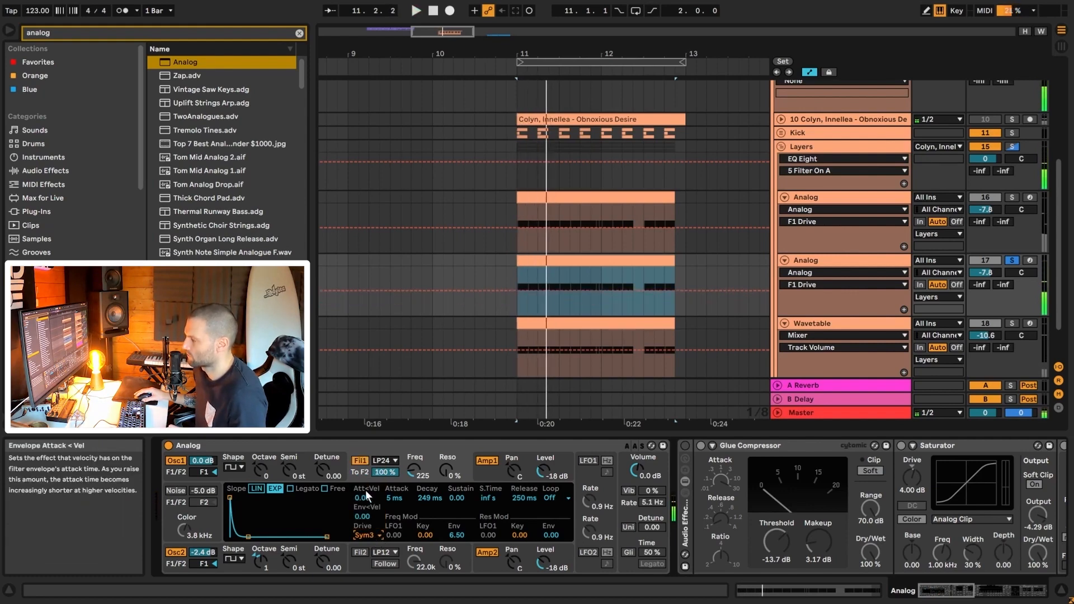
- Using the original track as reference, set the new Analog's Amp 1 envelope decay to 845 ms and sustain to 0.00, and play the clip
key("Up")
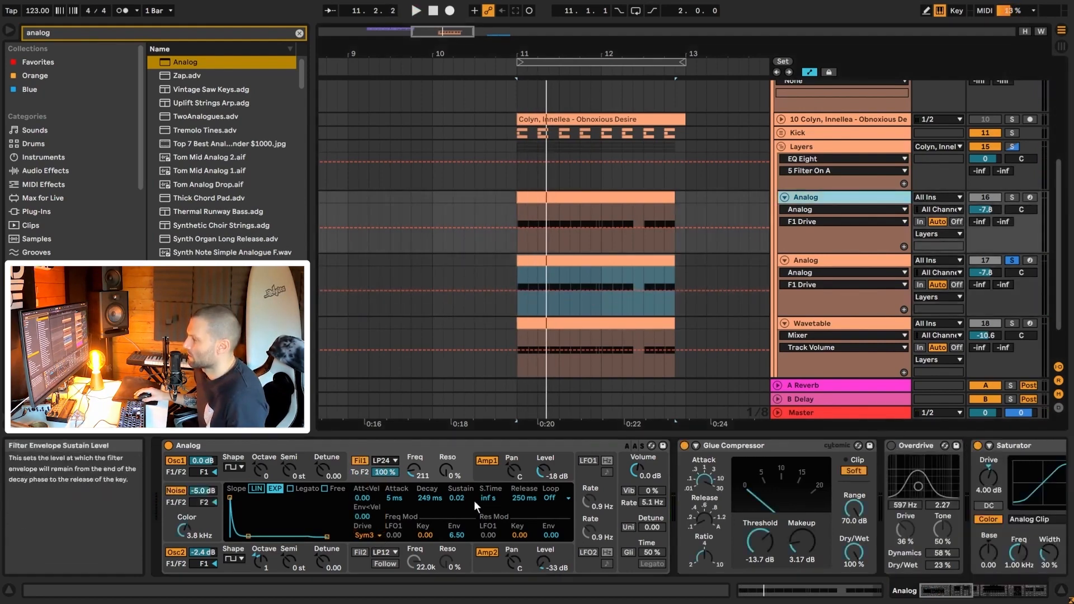
left_click(488, 474)
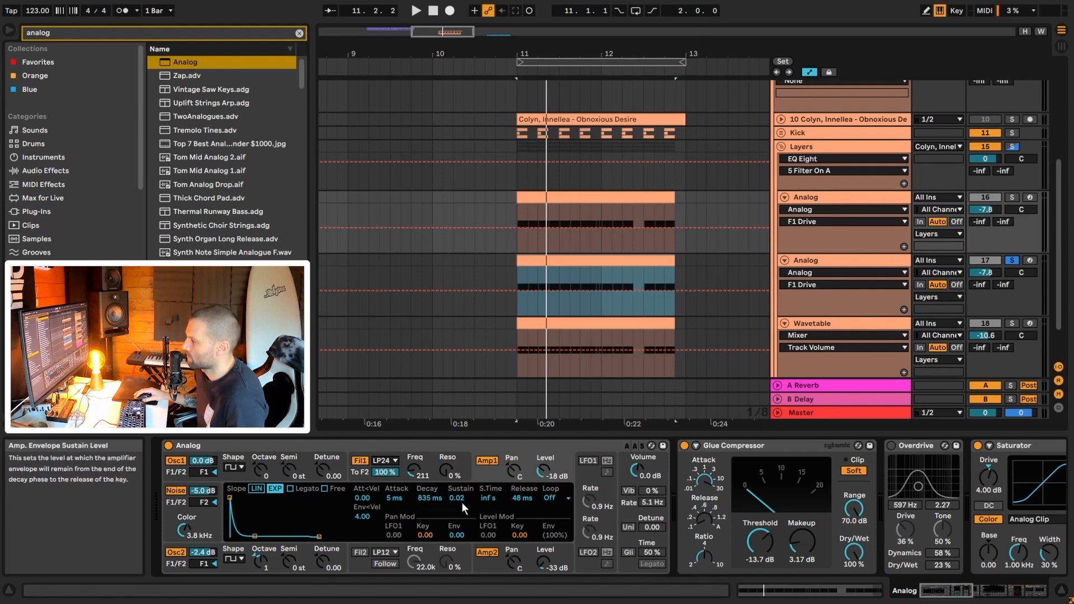
left_click(830, 261)
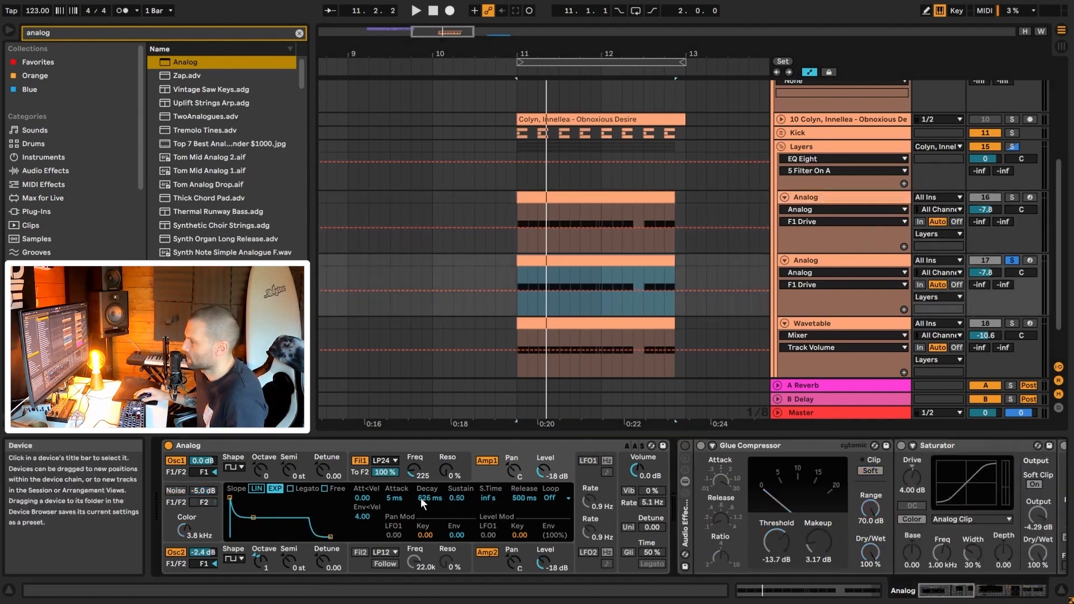
left_click(438, 498)
type("845")
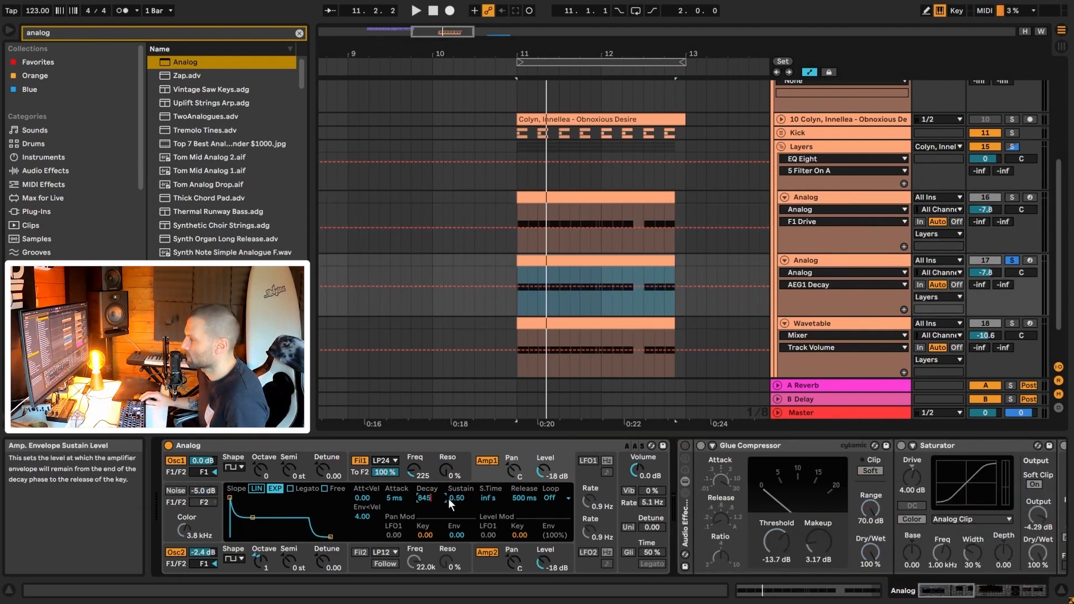
key("Return")
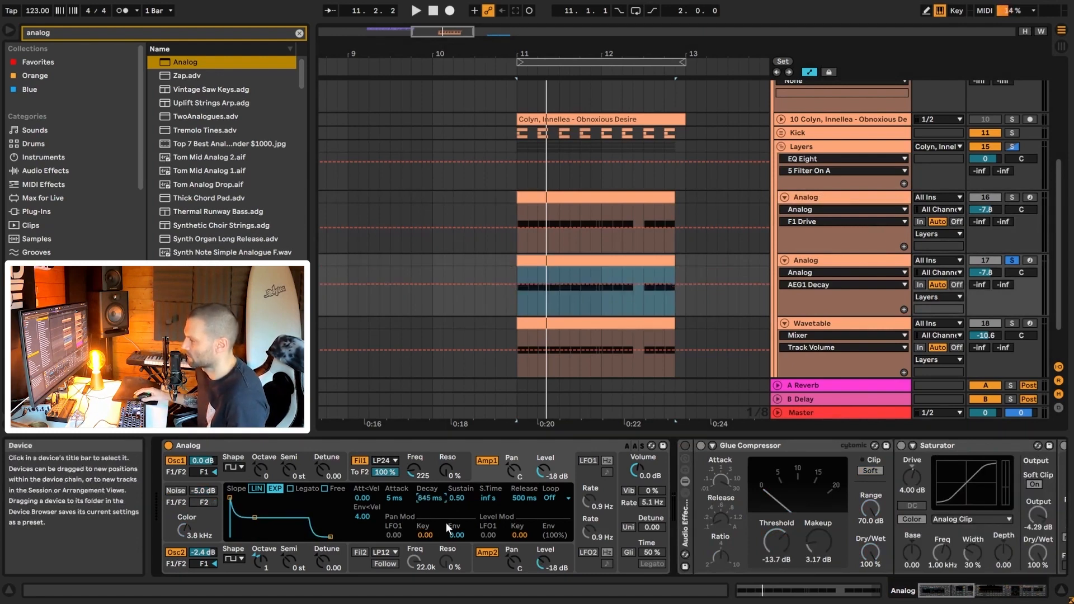
left_click_drag(455, 496, 455, 526)
key("space")
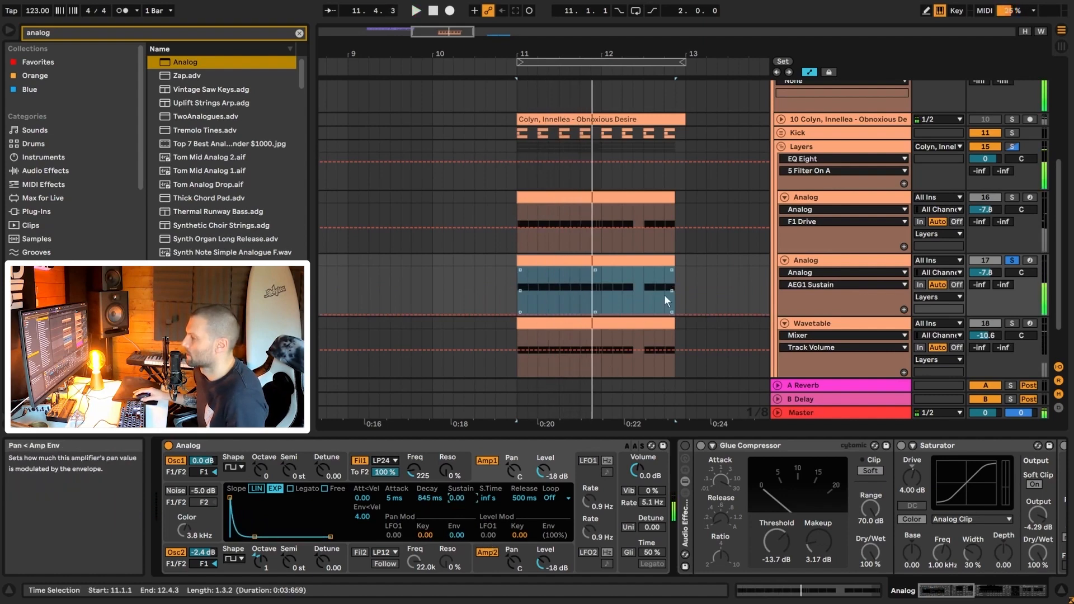
- Check the original track's Amp 1 release, set the new Analog's Amp 1 release to 48 ms, and play the clip
left_click(822, 199)
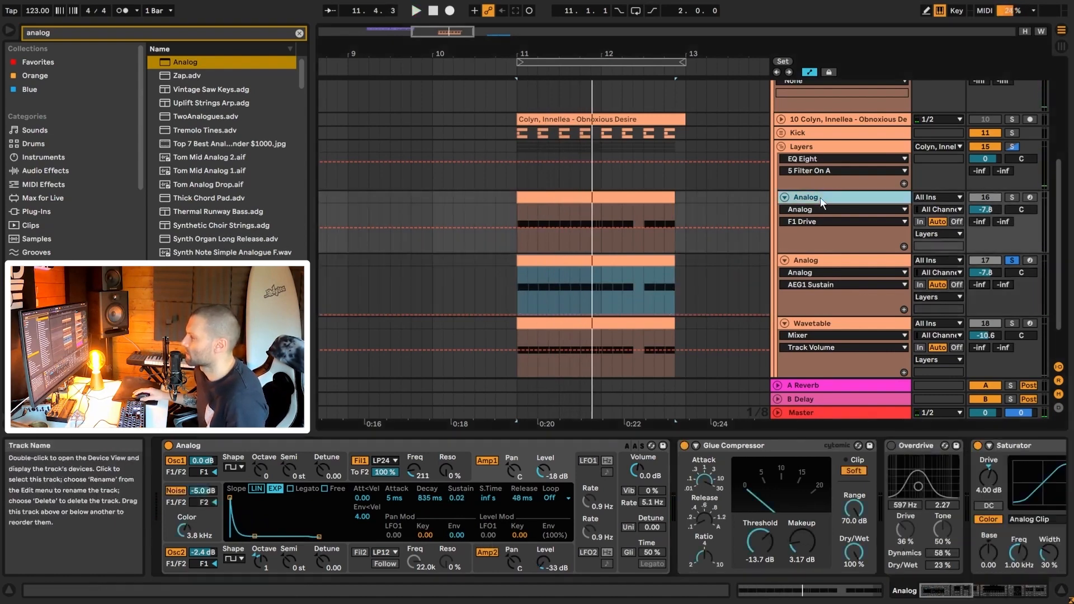
left_click(825, 259)
left_click(524, 499)
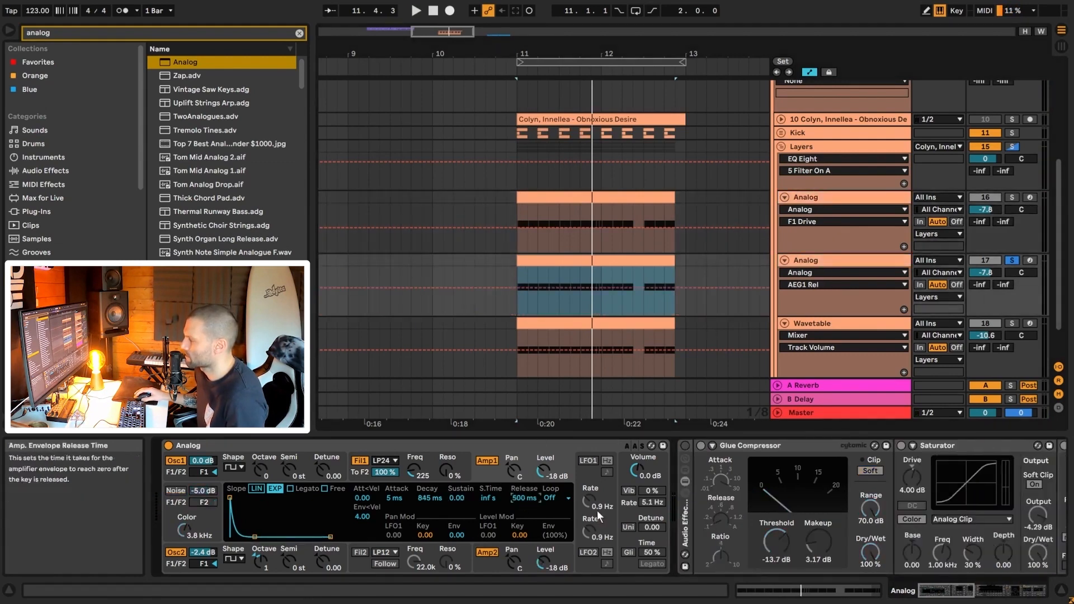
type("048")
key("Return")
key("space")
key("space")
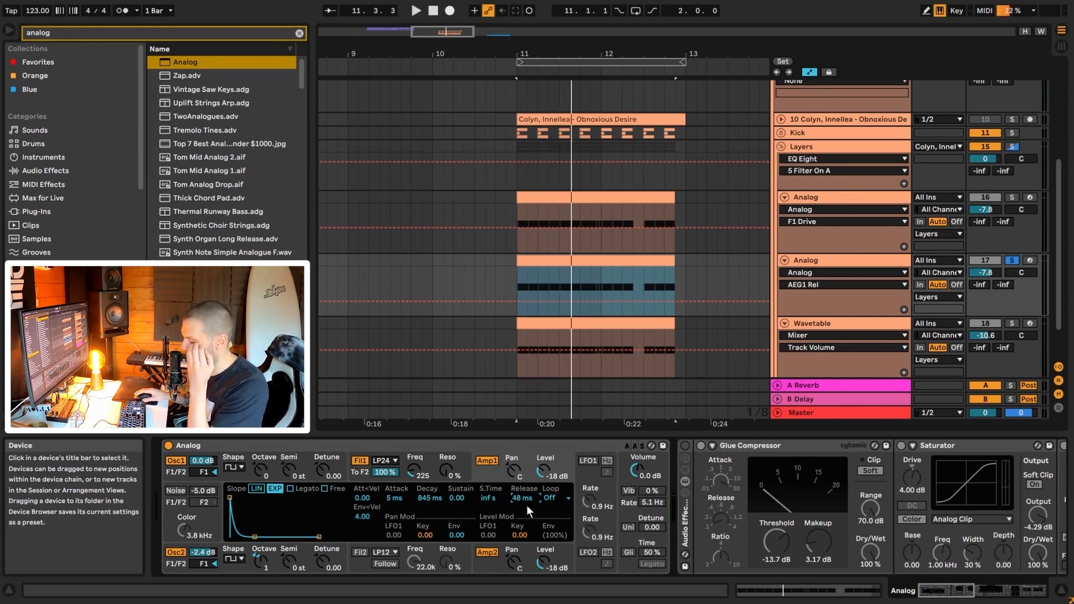
- Check the original Analog's noise and Amp 2 envelope settings, turn on the new Analog's noise generator, and play the clip
left_click(799, 233)
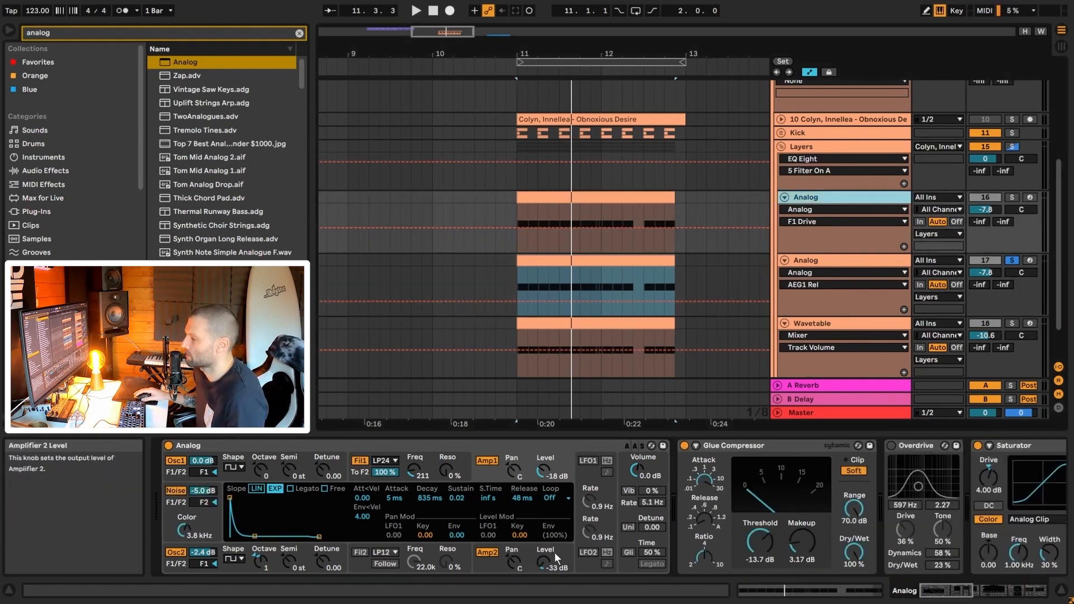
left_click(203, 516)
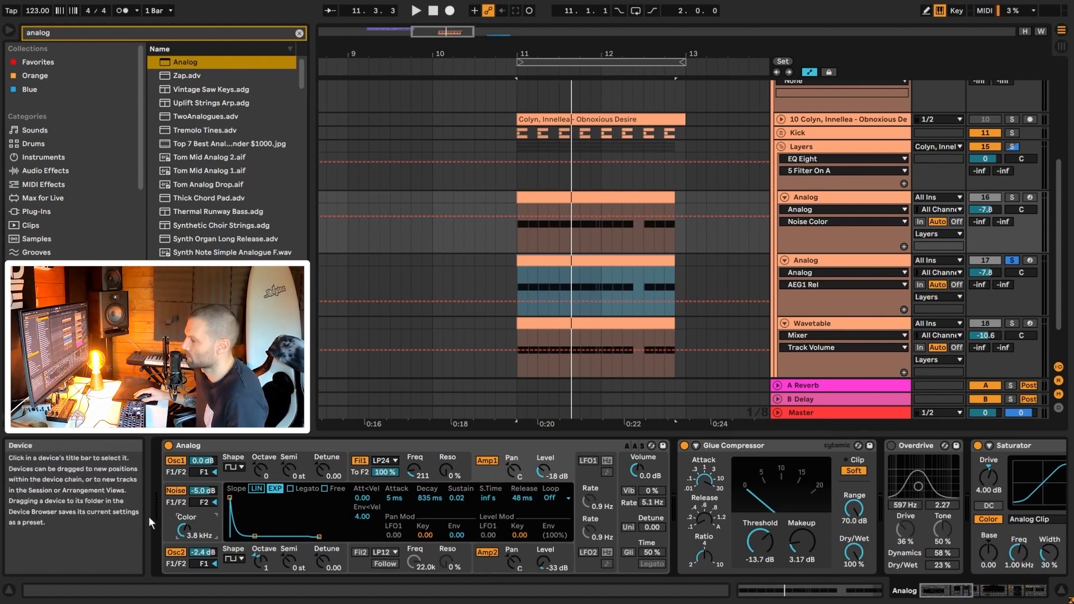
left_click(486, 565)
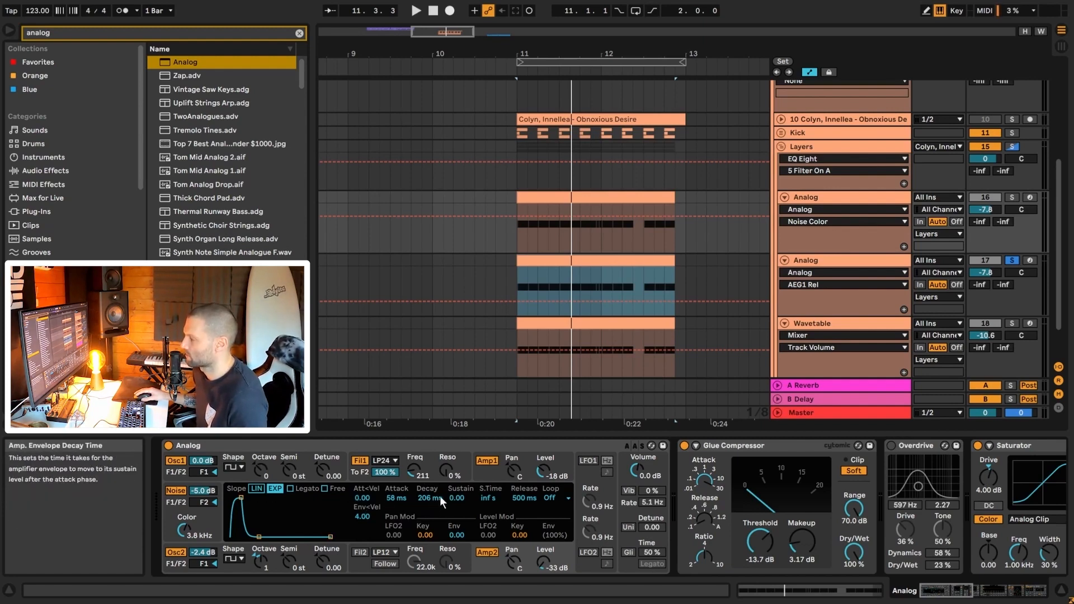
left_click(806, 261)
left_click(175, 492)
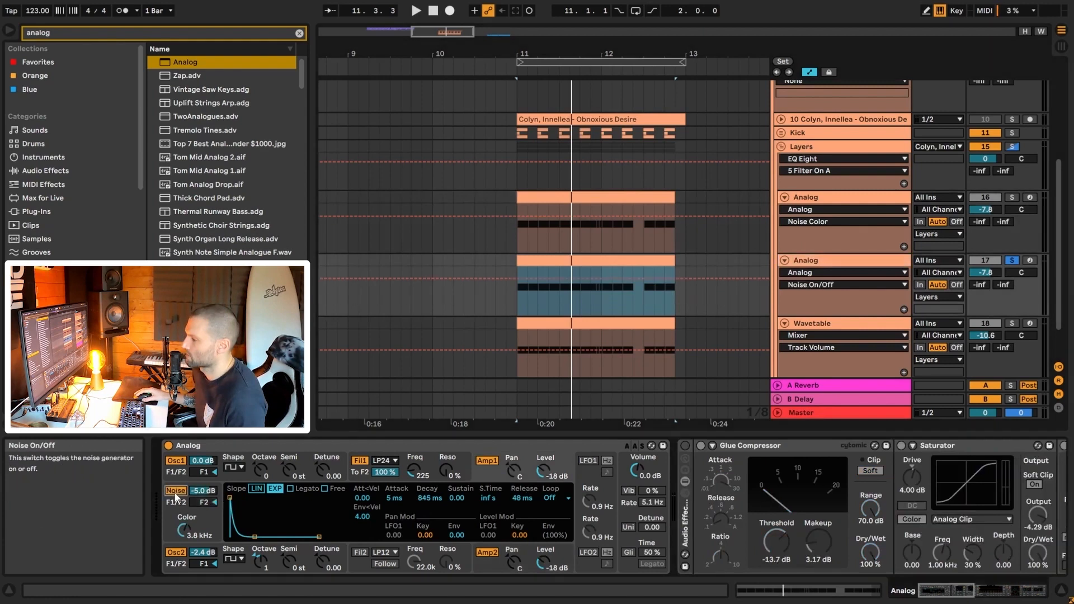
key("space")
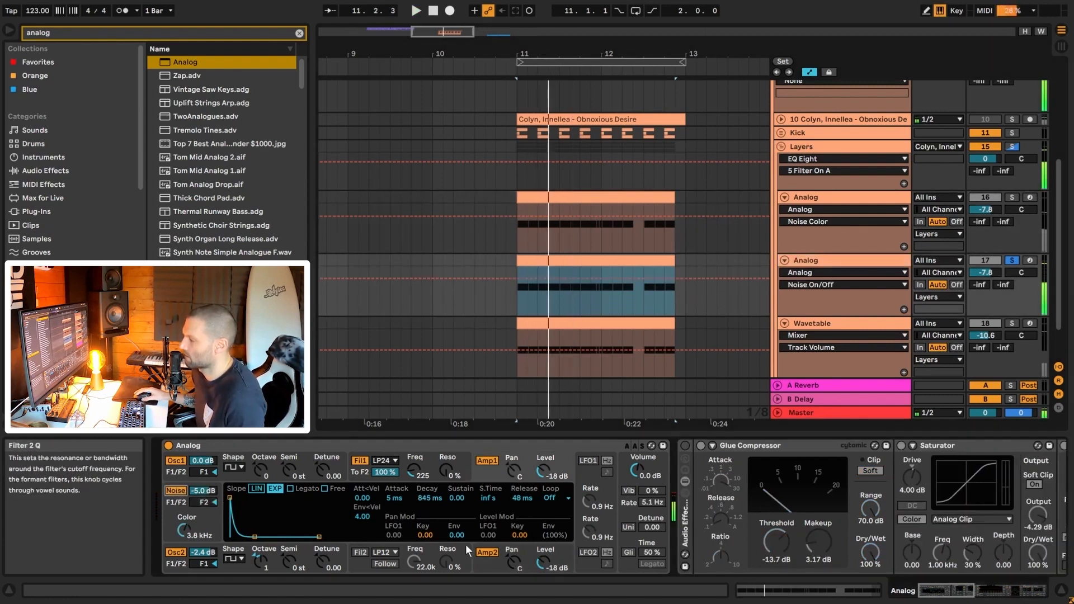
key("space")
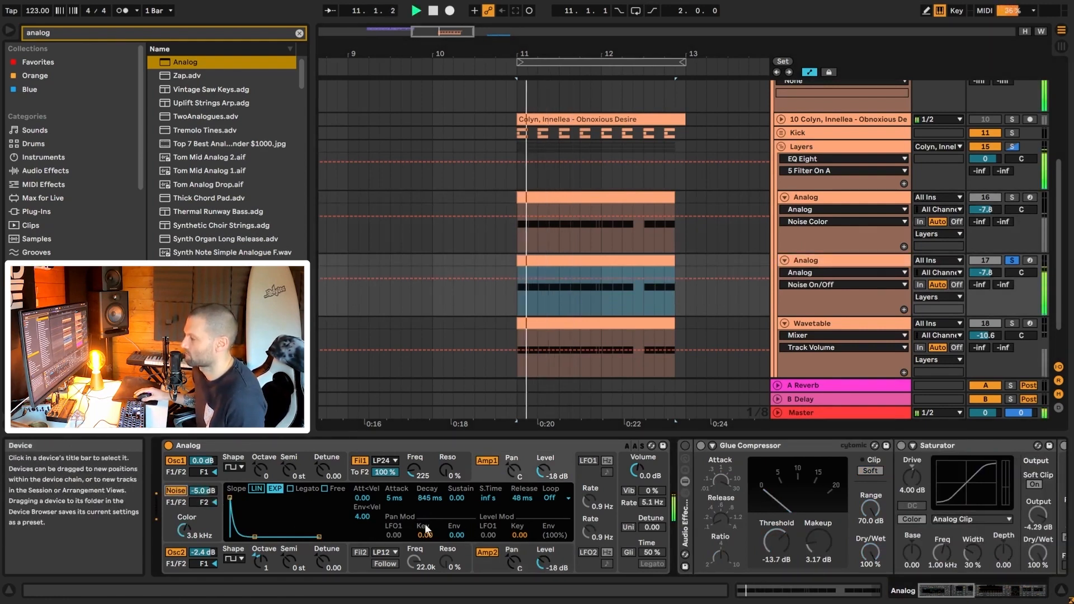
- Try the new Analog's Amp 1 envelope with a 55 ms attack and 220 ms decay while playing the clip, and undo both changes
left_click(393, 498)
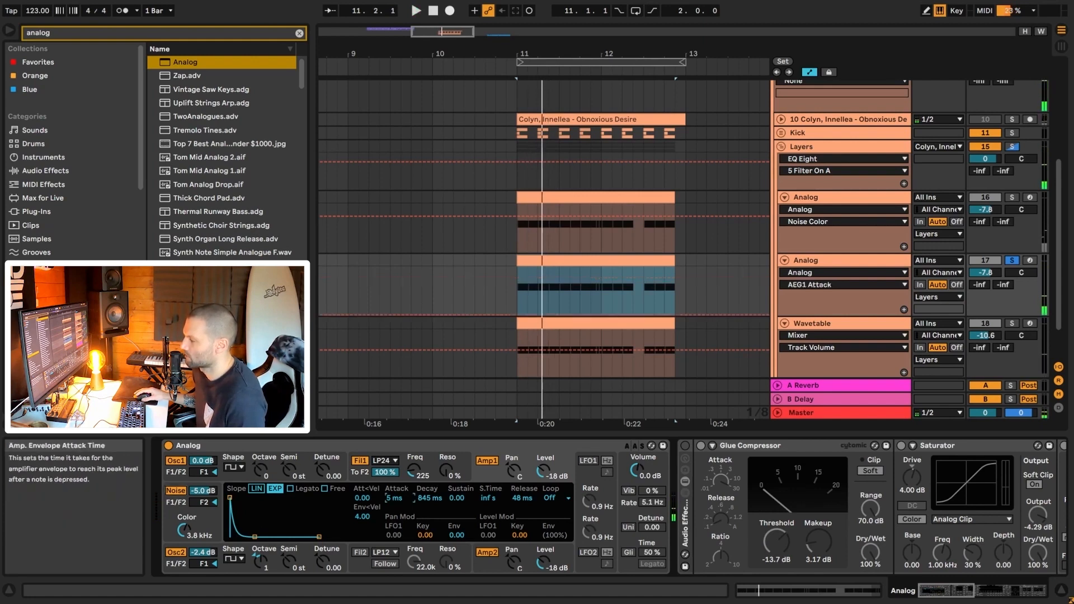
left_click_drag(393, 498, 429, 494)
key("space")
key("space")
key("space")
key("space")
key("space")
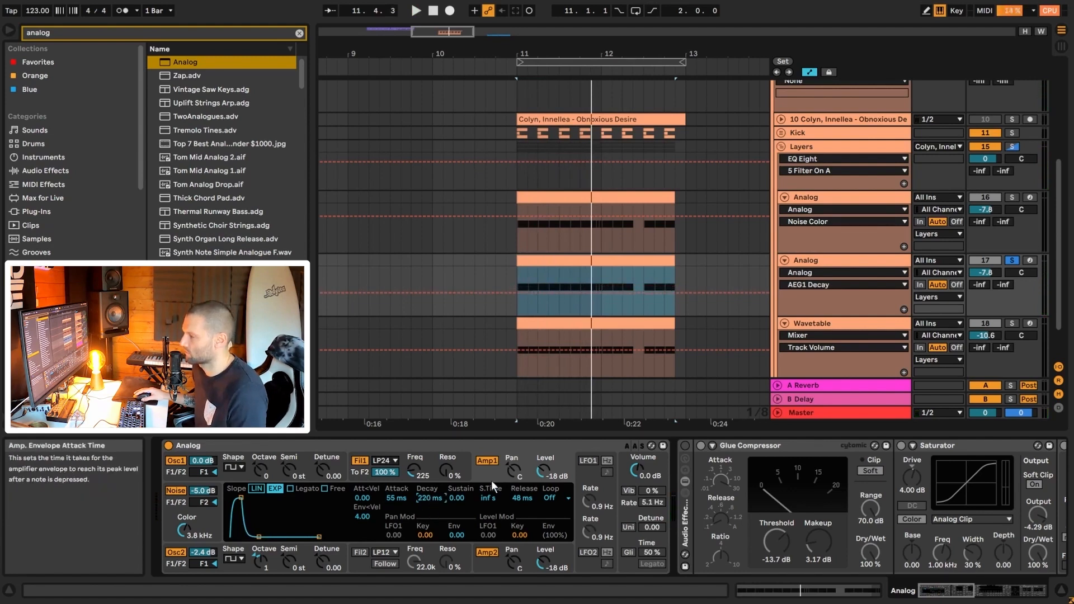
key("ctrl+z")
key("ctrl+z")
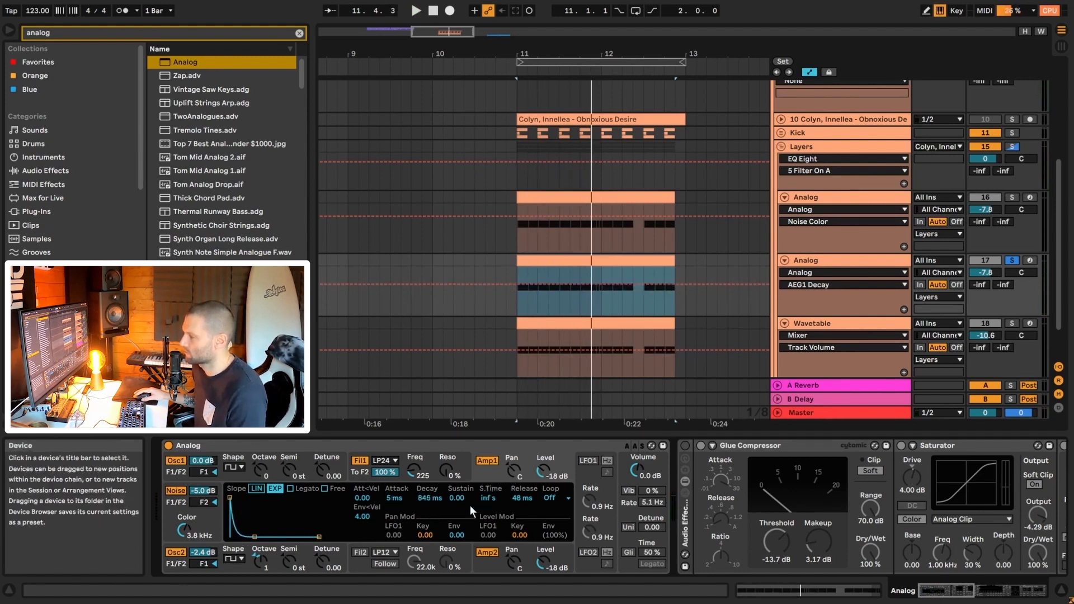
- Set the new Analog's Amp 2 envelope to sustain 0.00, decay 265 ms and attack 55 ms, and play the clip
left_click(485, 553)
left_click_drag(457, 498, 457, 544)
left_click_drag(427, 499, 427, 511)
key("space")
left_click_drag(397, 498, 402, 492)
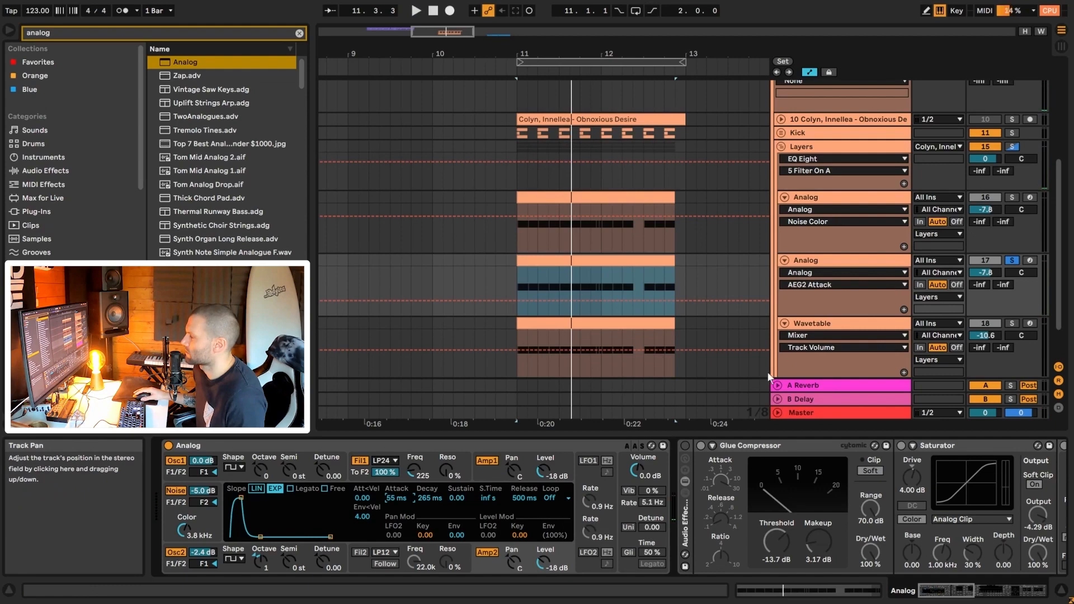
- Compare the Amp 2 envelope with the original track, set the new Analog's Amp 2 decay to 206 ms, and play the clip
left_click(827, 265)
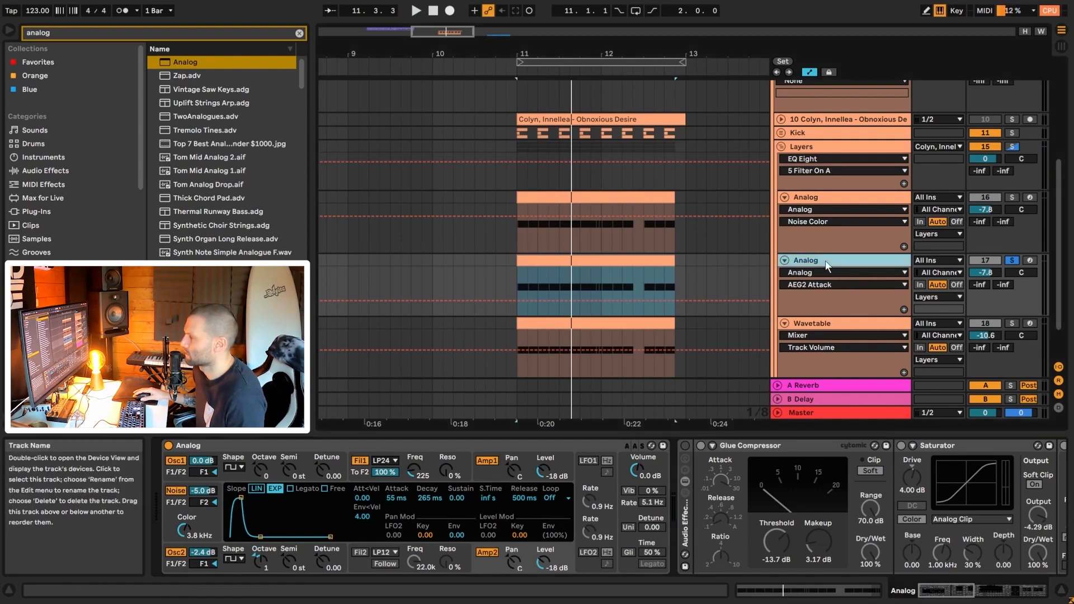
key("Up")
left_click(827, 265)
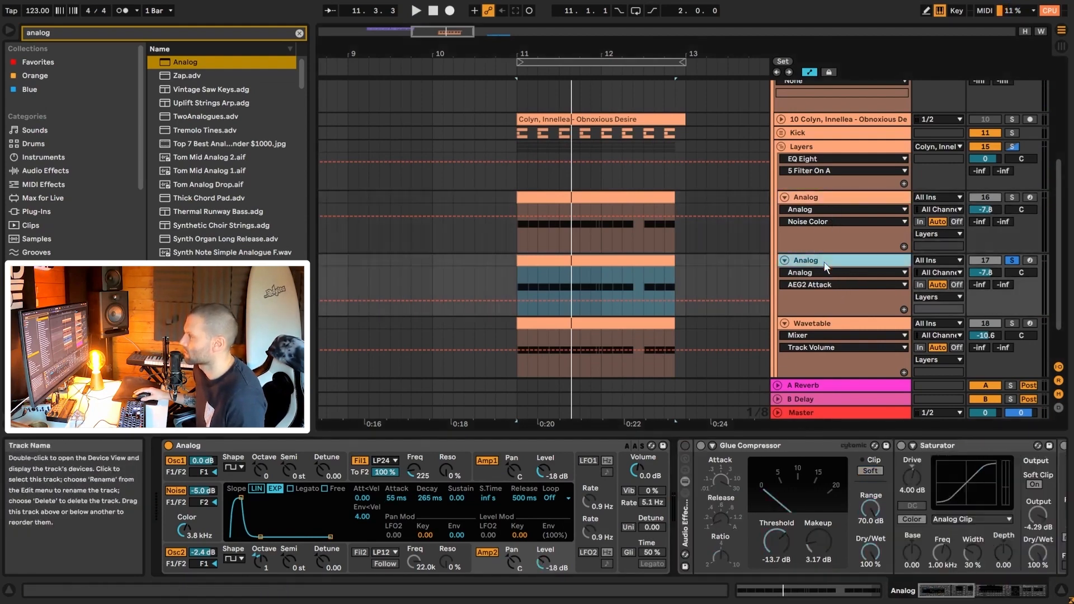
left_click(430, 498)
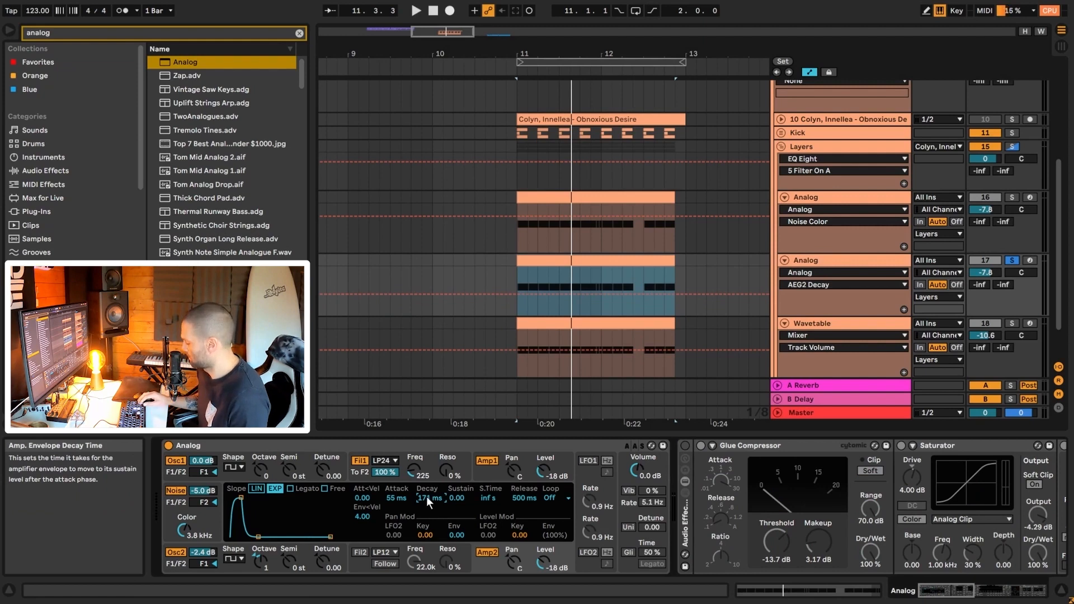
key("space")
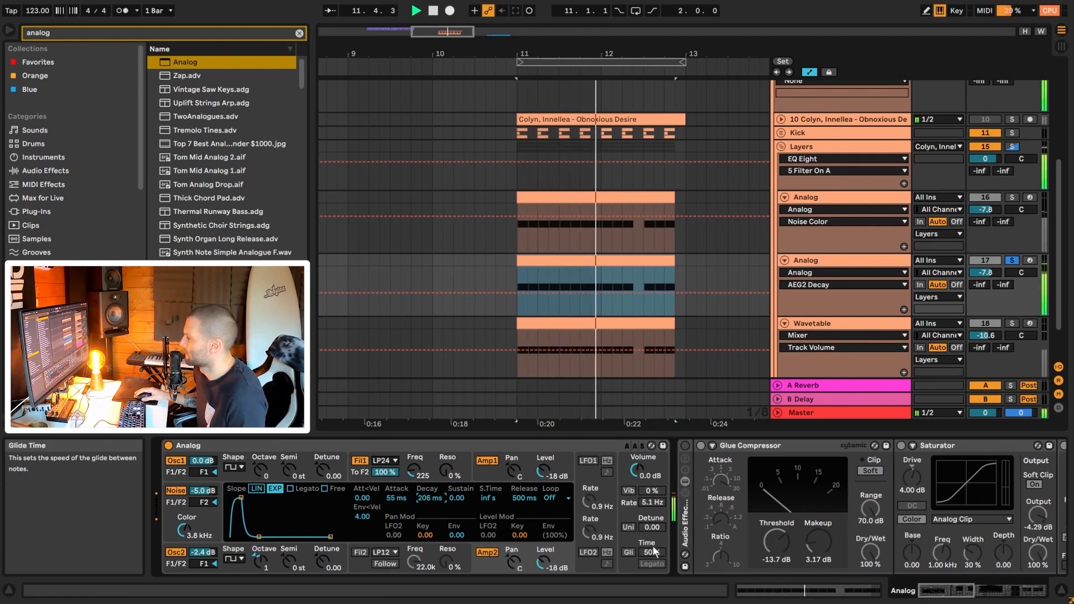
key("space")
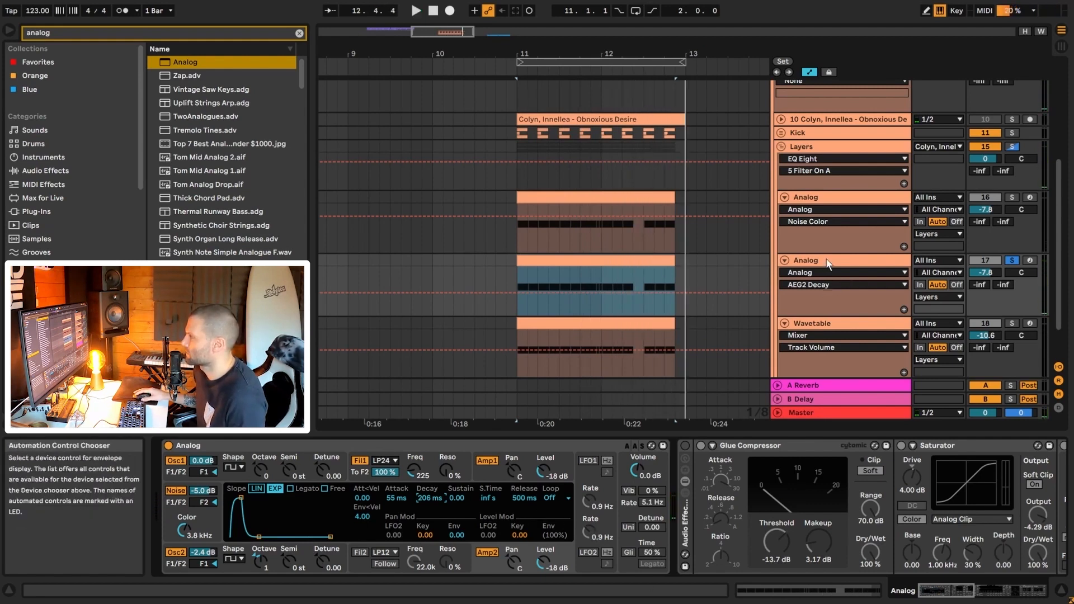
- Turn on the new Analog's Audio Effect Rack and deactivate its Saturator, Hybrid Reverb, Delay and Reverb, leaving the Glue Compressor active
left_click(655, 443)
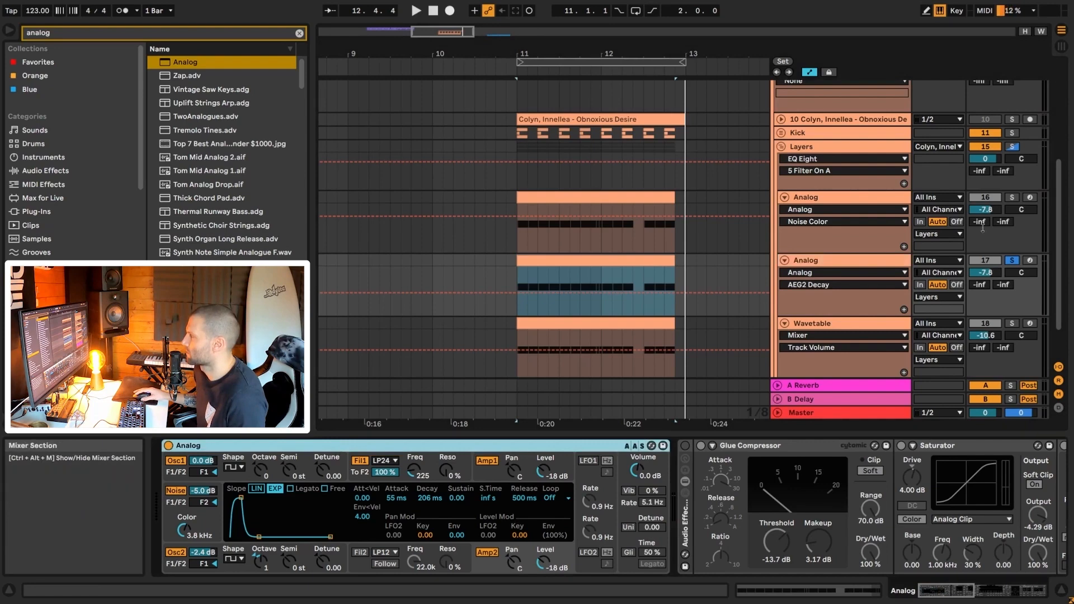
left_click(1013, 586)
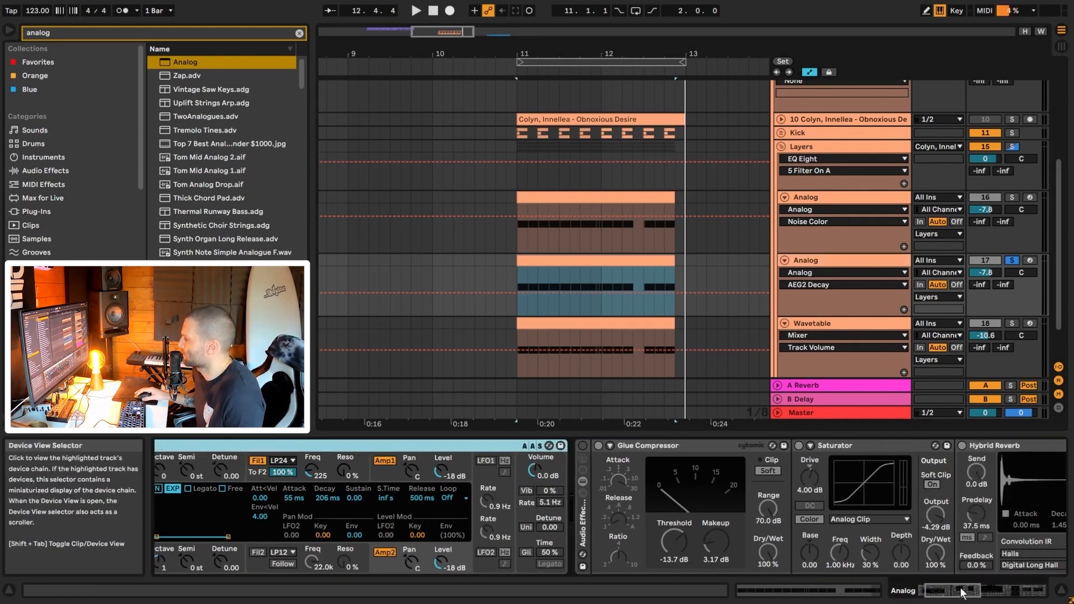
left_click(550, 447)
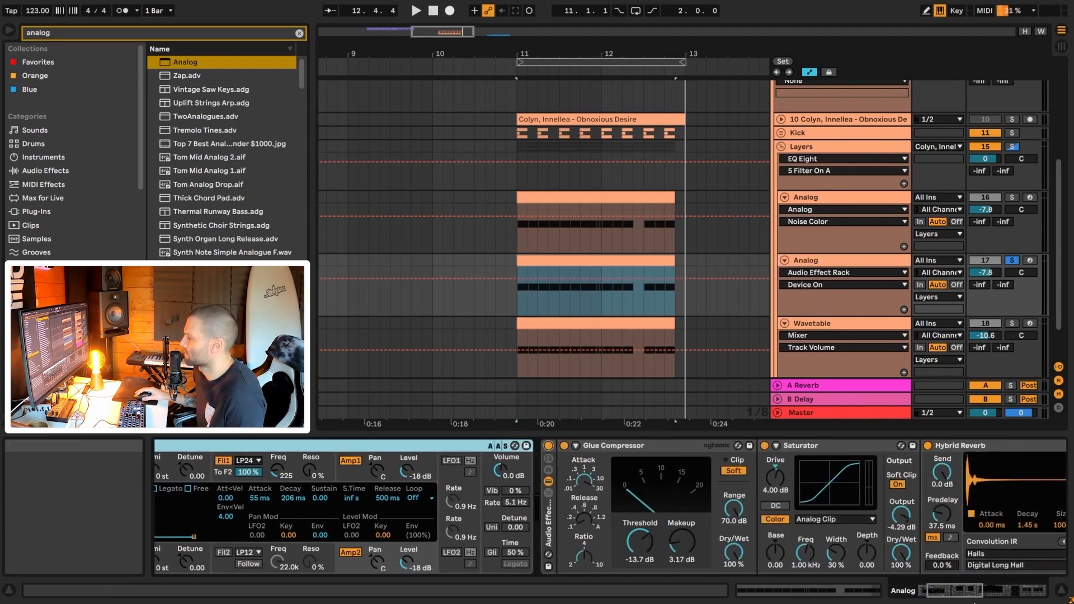
left_click(983, 592)
left_click(985, 594)
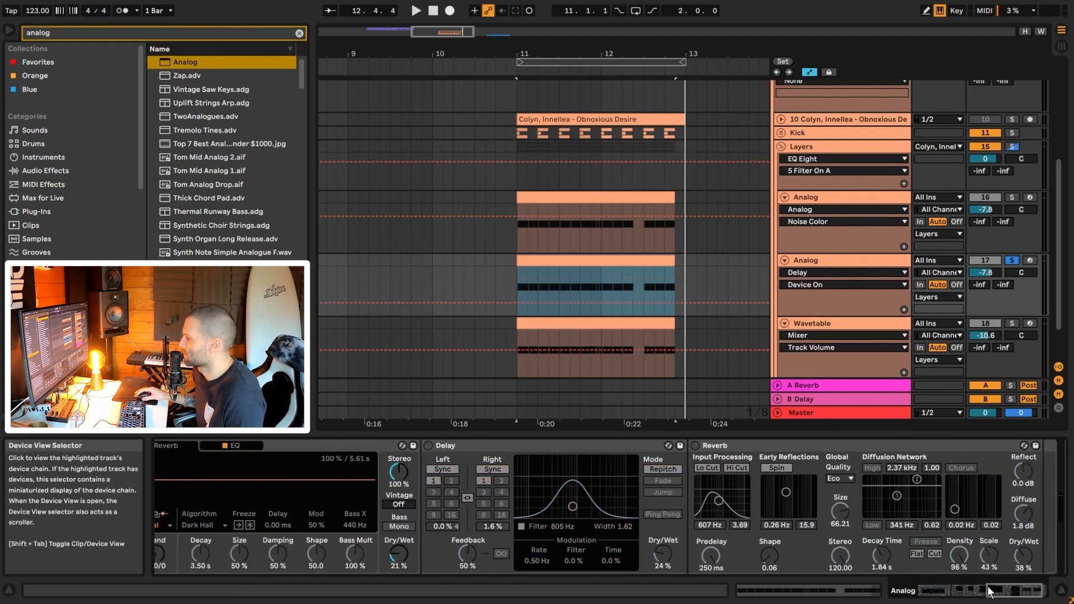
left_click(661, 446)
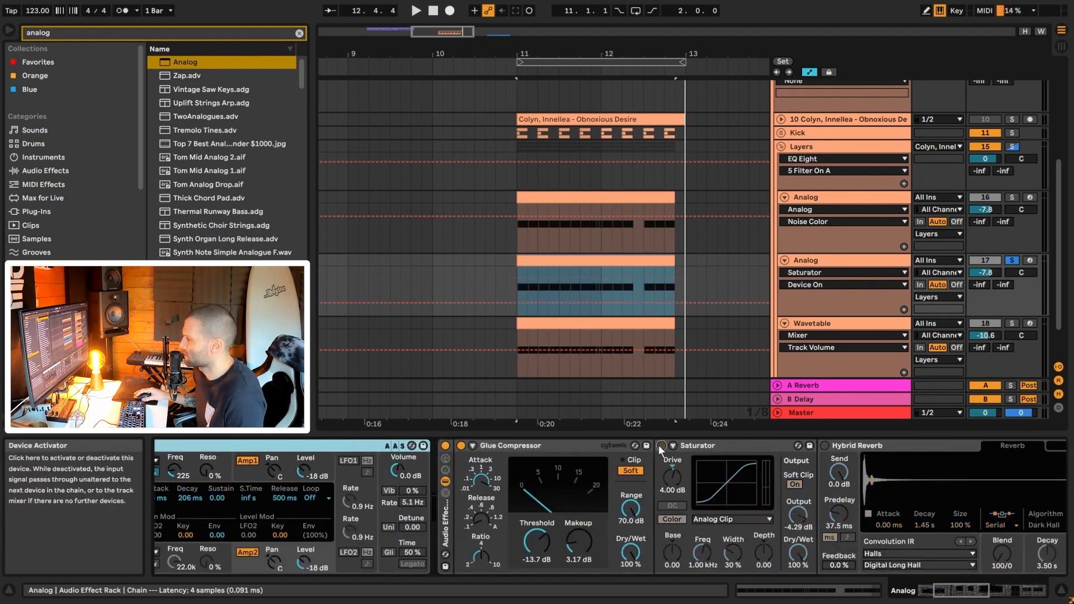
- Play the clip through the new Analog's Glue Compressor, toggling the compressor off and on to compare the sound
left_click(593, 255)
left_click(572, 259)
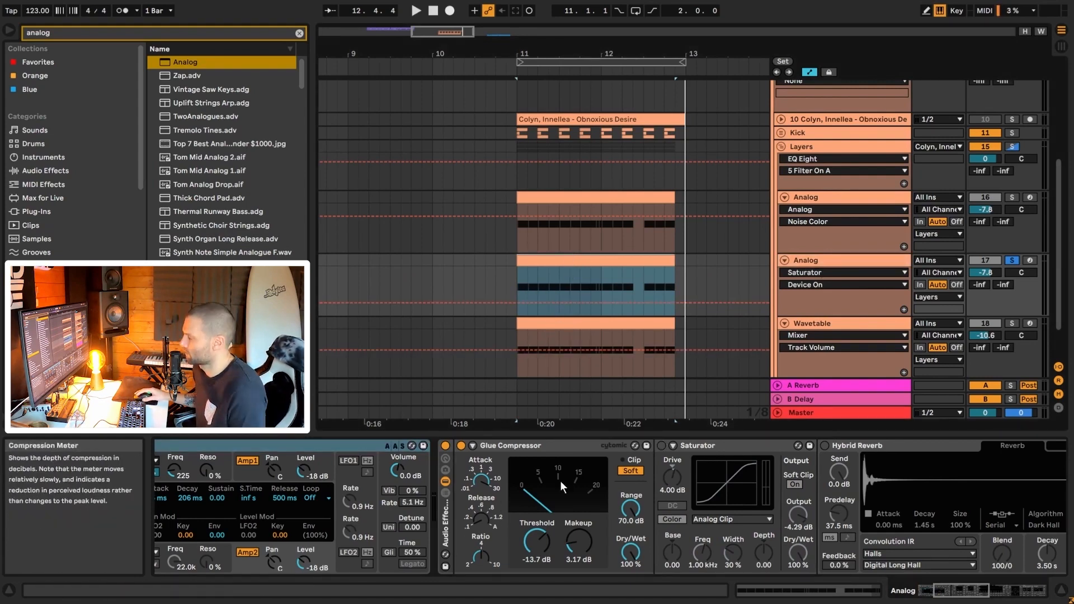
left_click(559, 465)
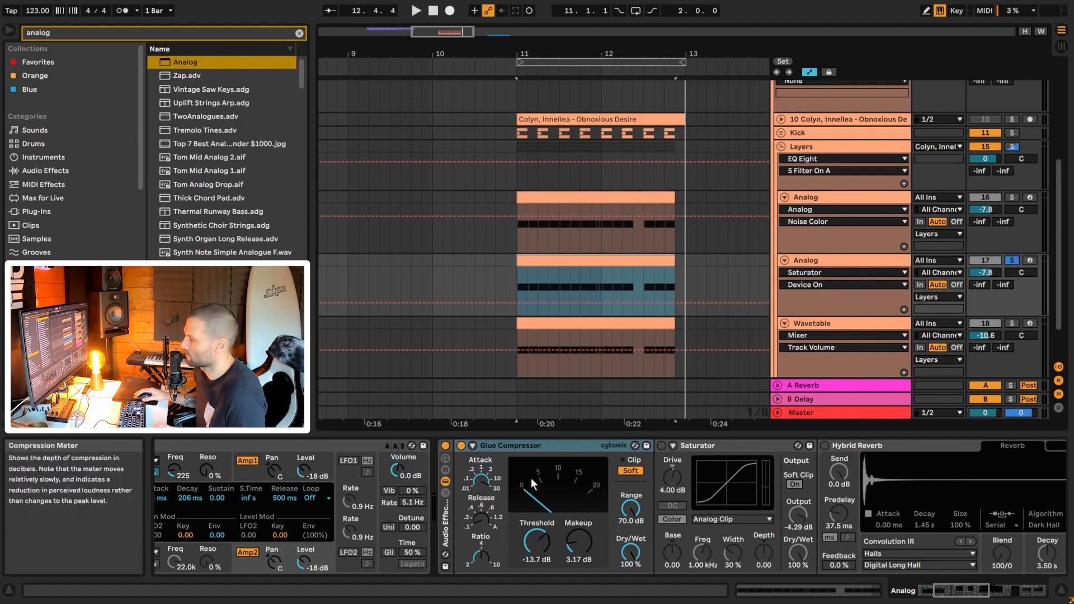
key("space")
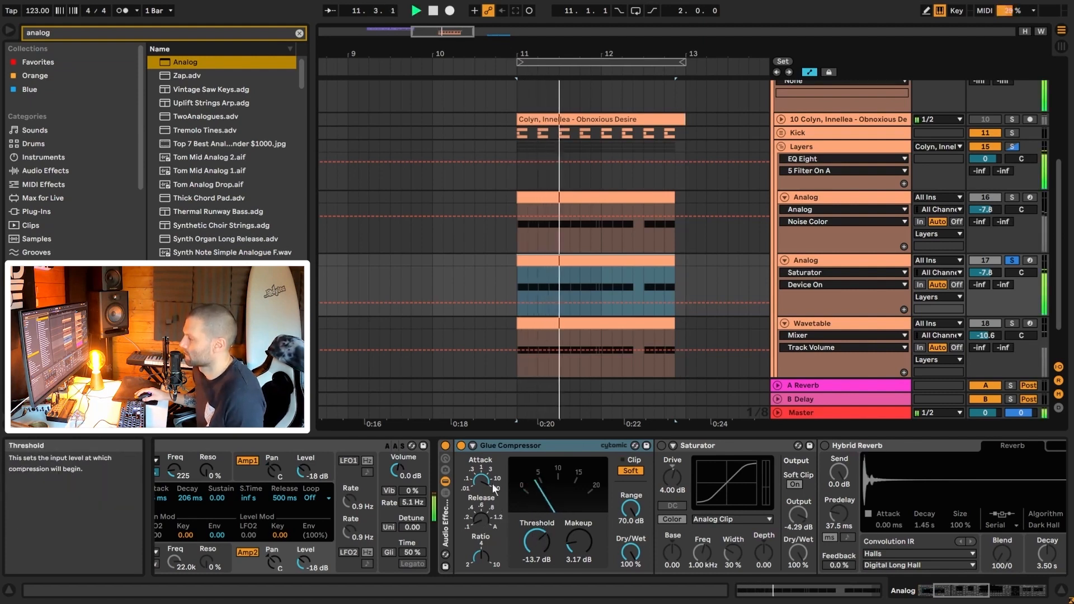
left_click(464, 448)
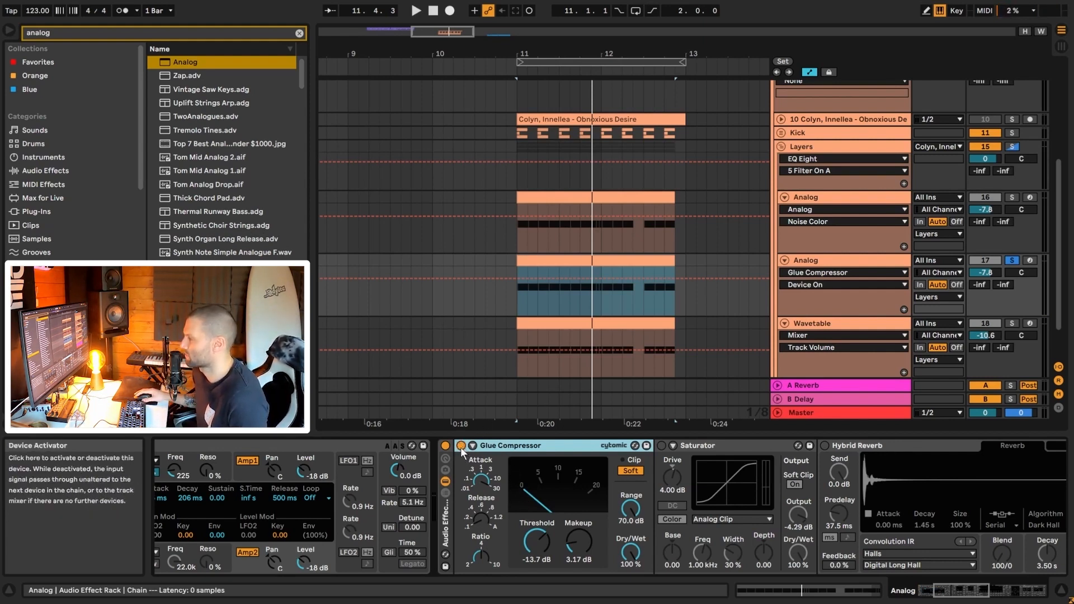
key("space")
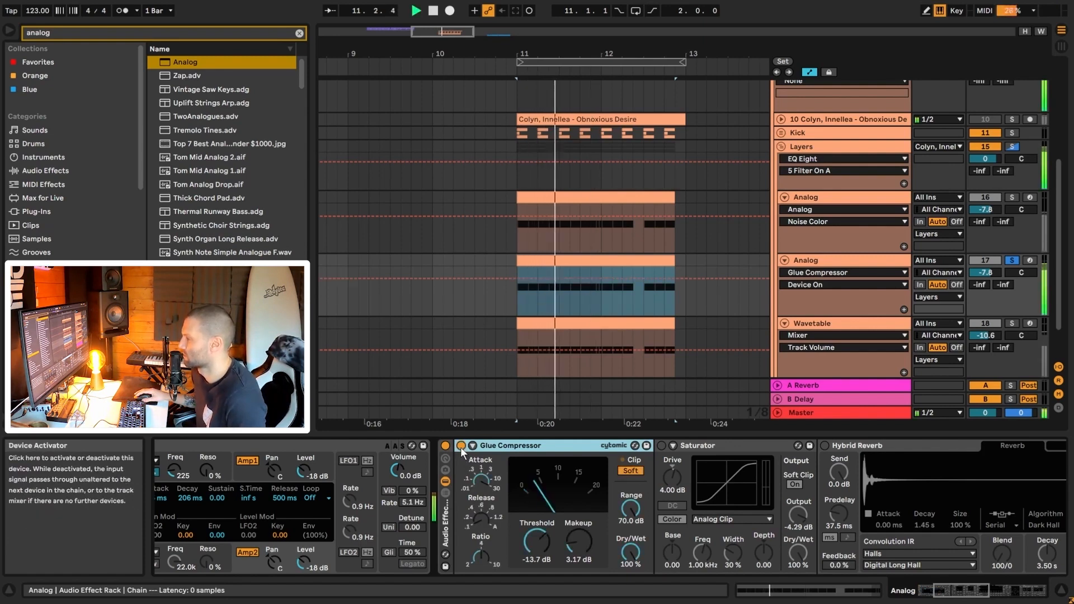
key("space")
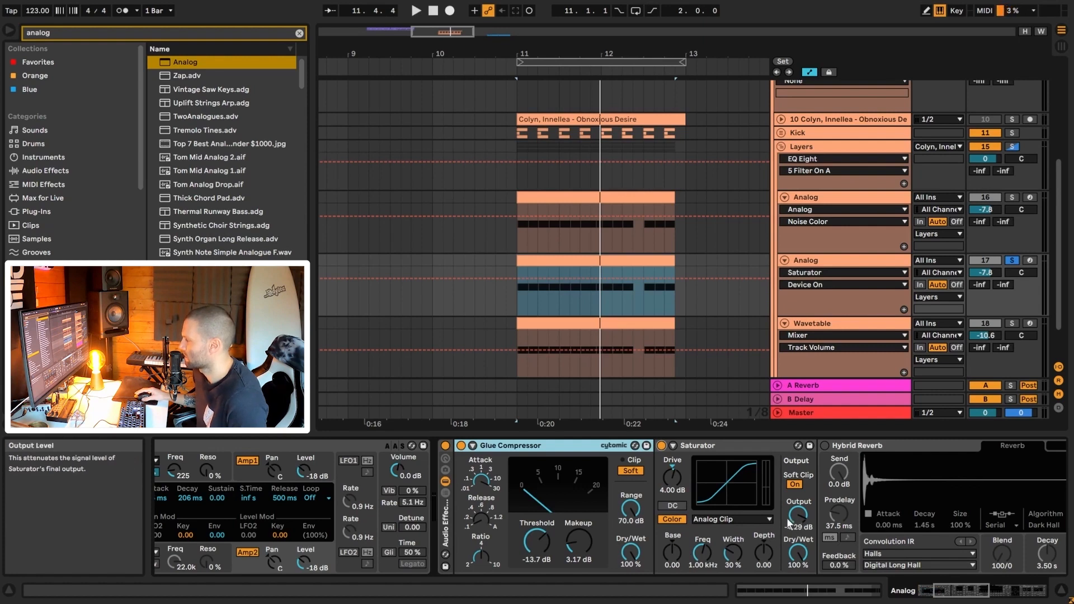
- Play the clip with the new Analog's Saturator on and off, checking the chain against the original Analog
key("space")
key("space")
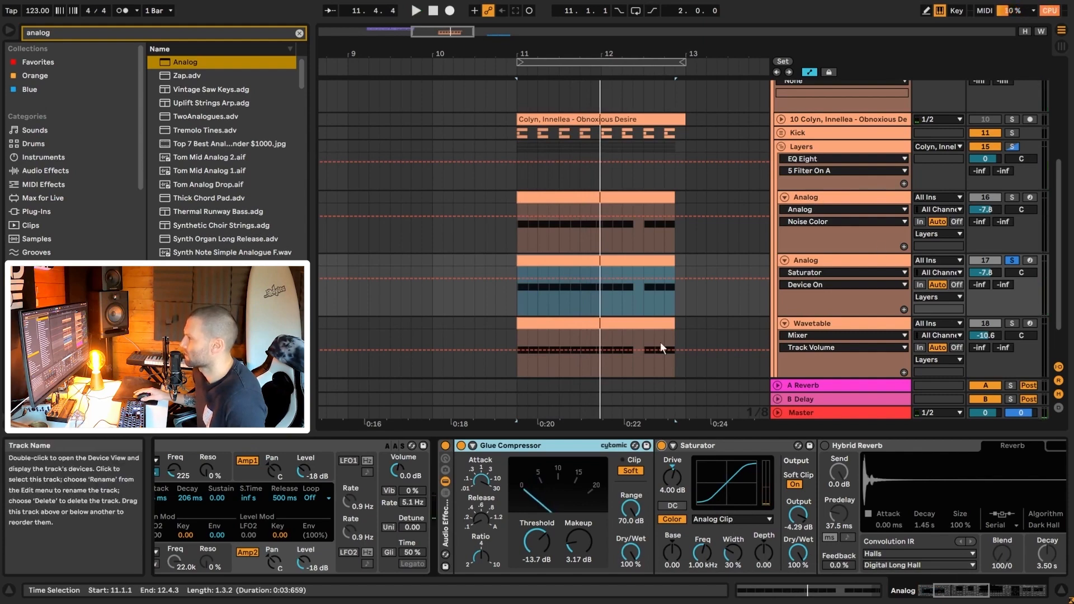
left_click(813, 203)
left_click(843, 265)
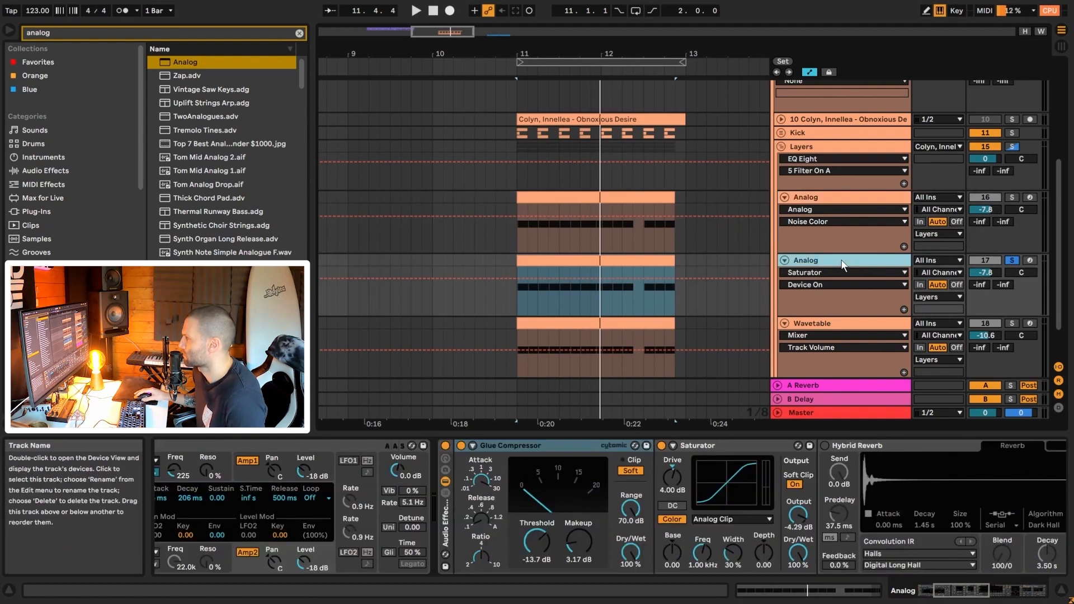
key("space")
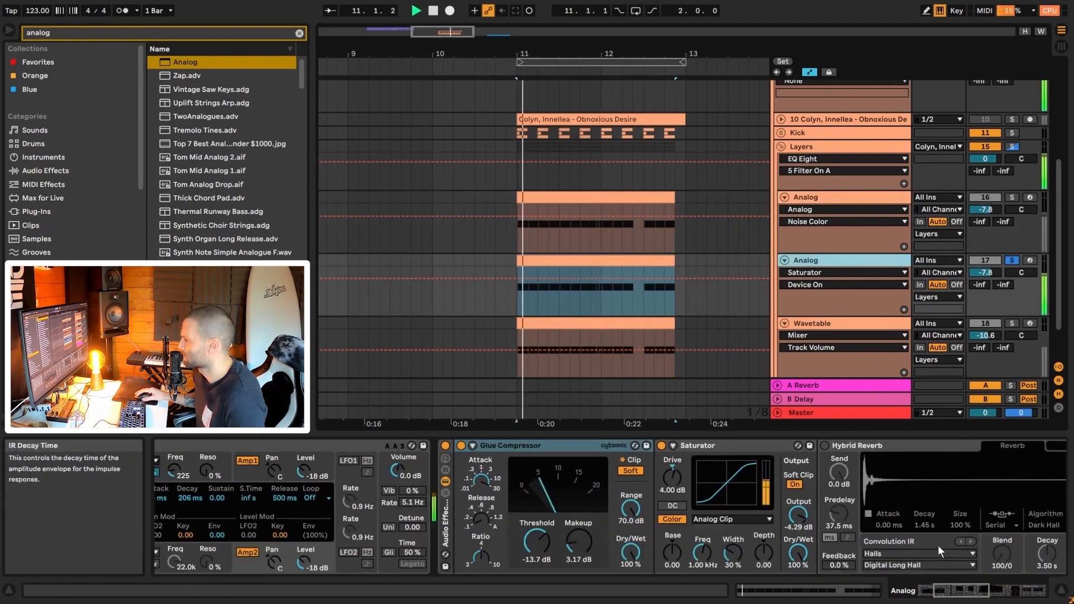
left_click(662, 446)
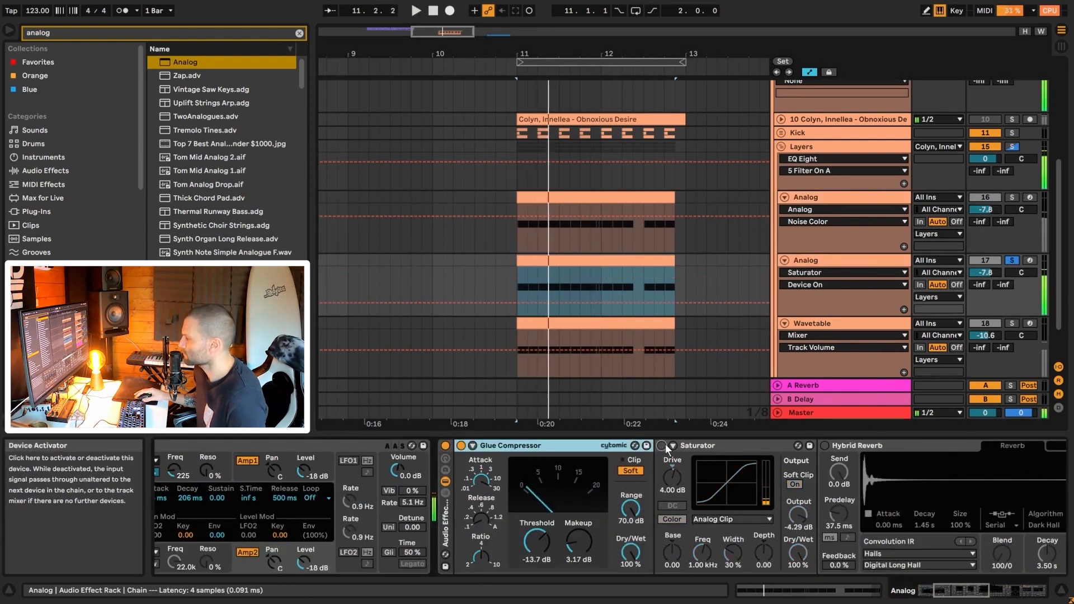
scroll(666, 448, "up", 5)
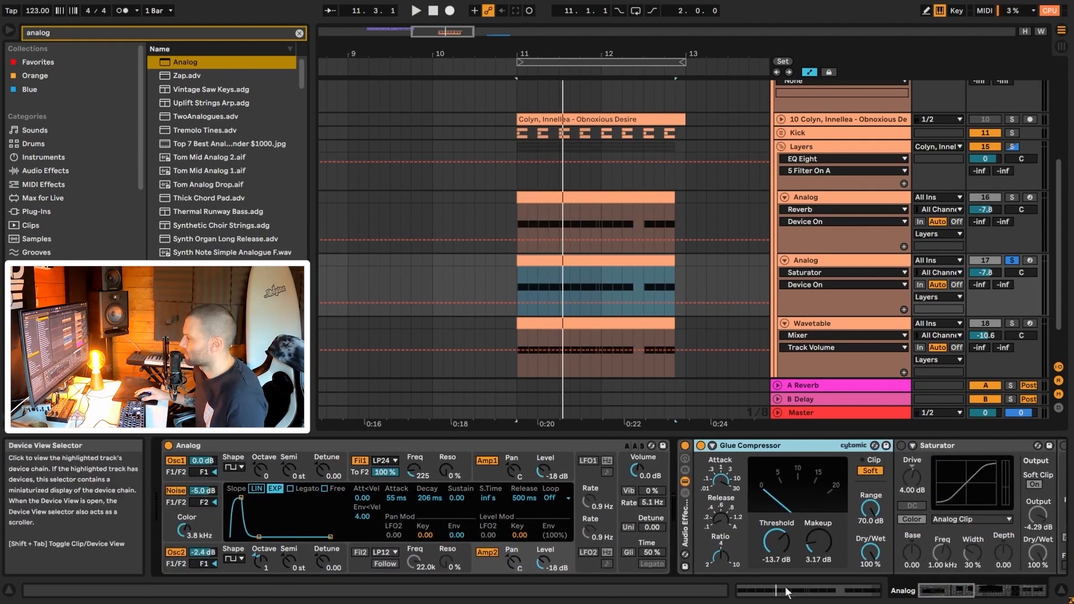
- Set the new Analog's Amp 2 level to -33 dB and turn the Saturator back on while the clip plays
left_click(481, 568)
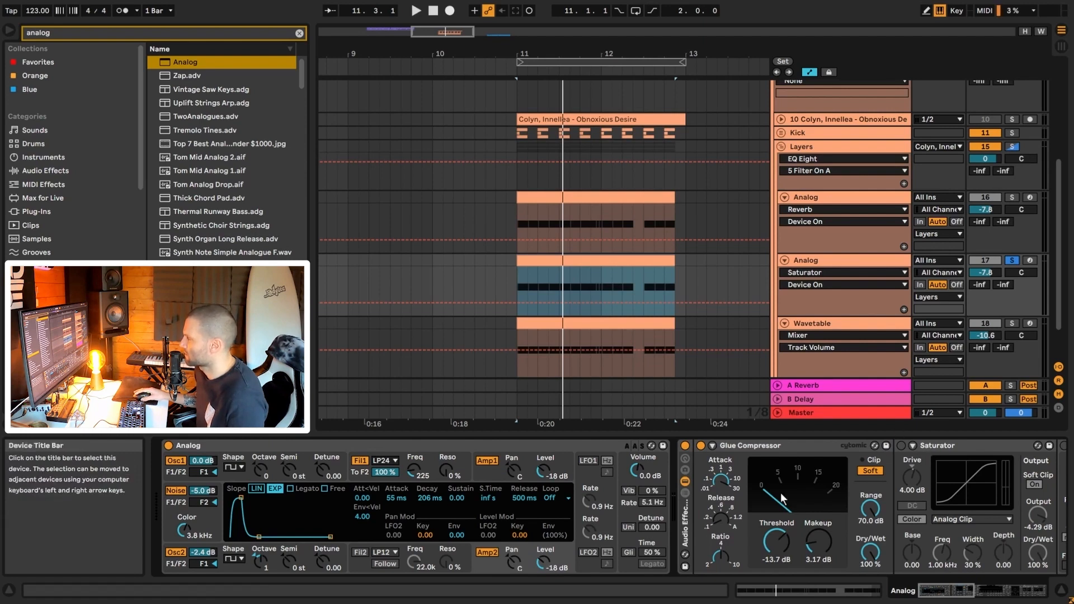
left_click(543, 564)
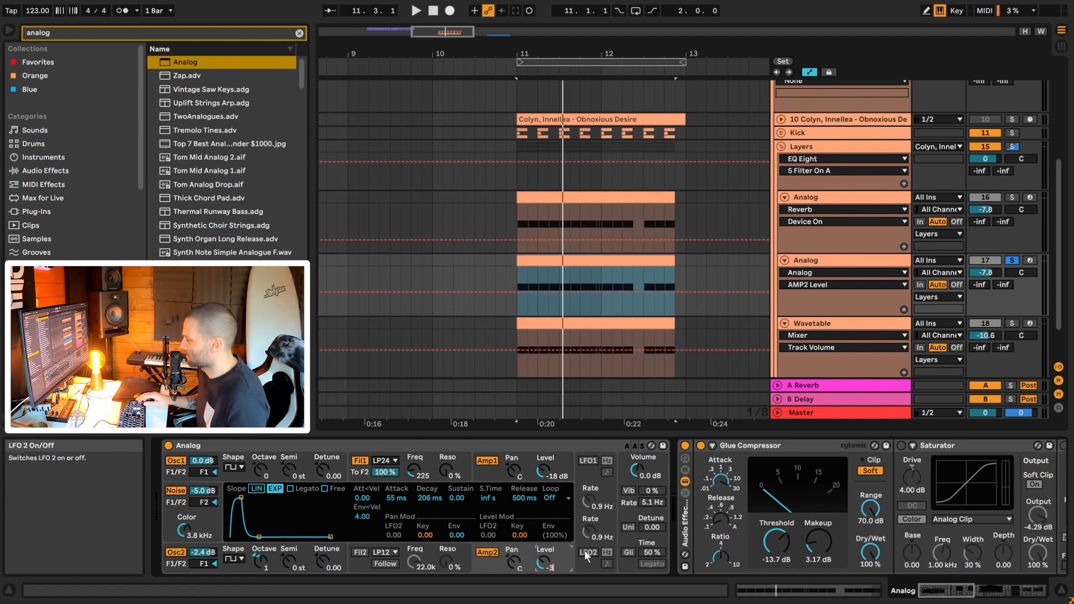
key("space")
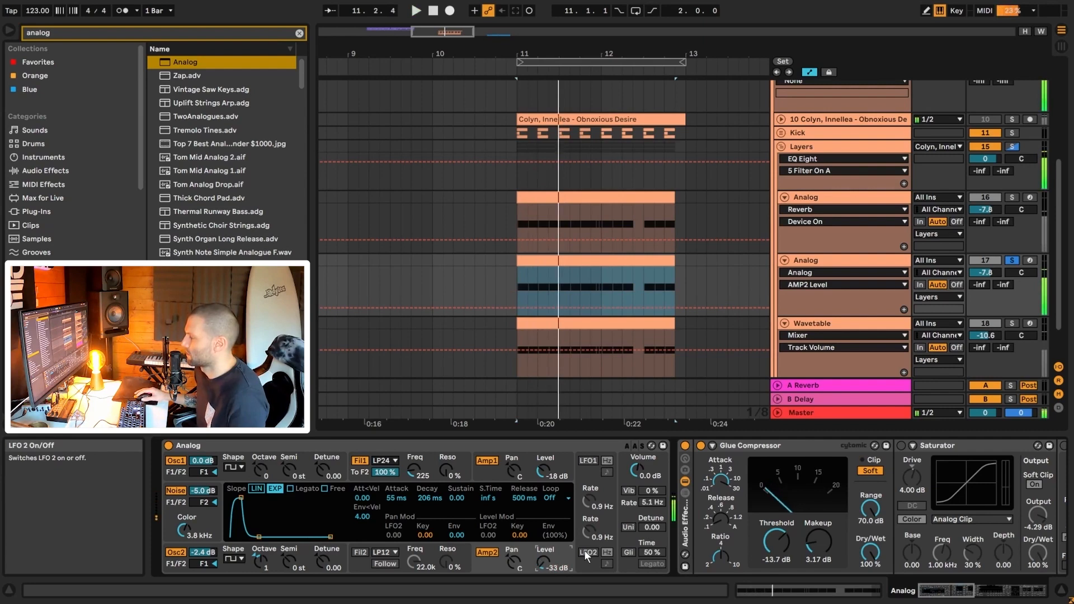
key("space")
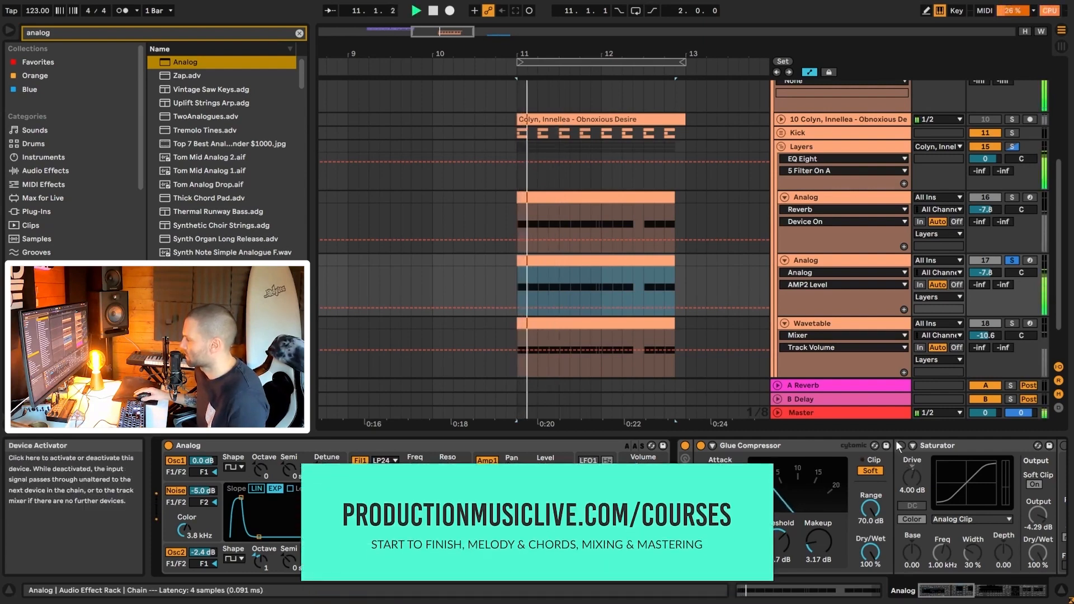
left_click(901, 447)
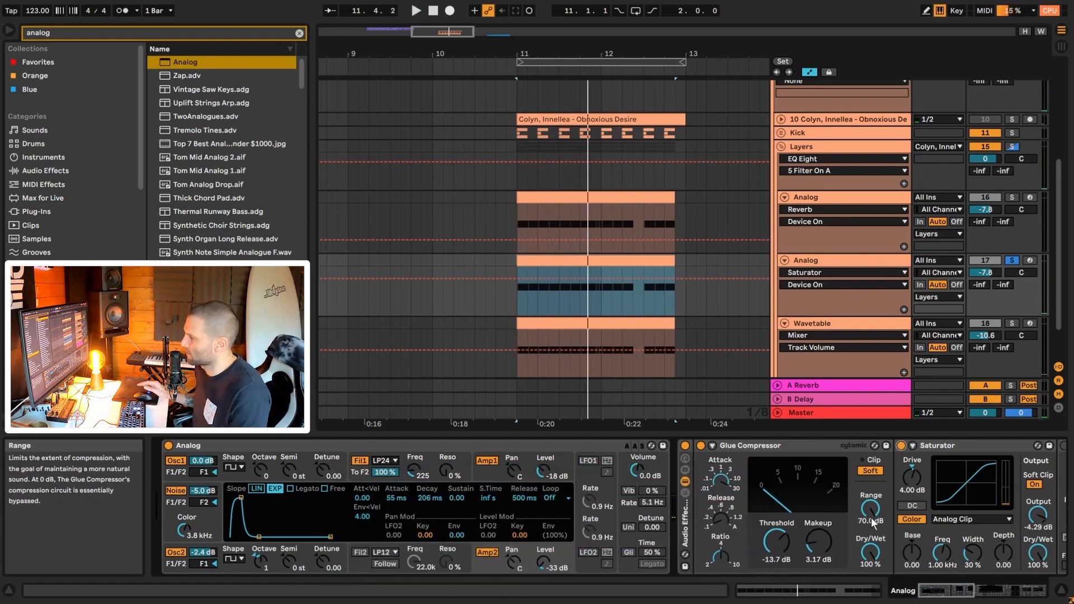
- Turn on the new Analog's Hybrid Reverb and keep its convolution IR at Halls, Digital Long Hall
left_click(967, 597)
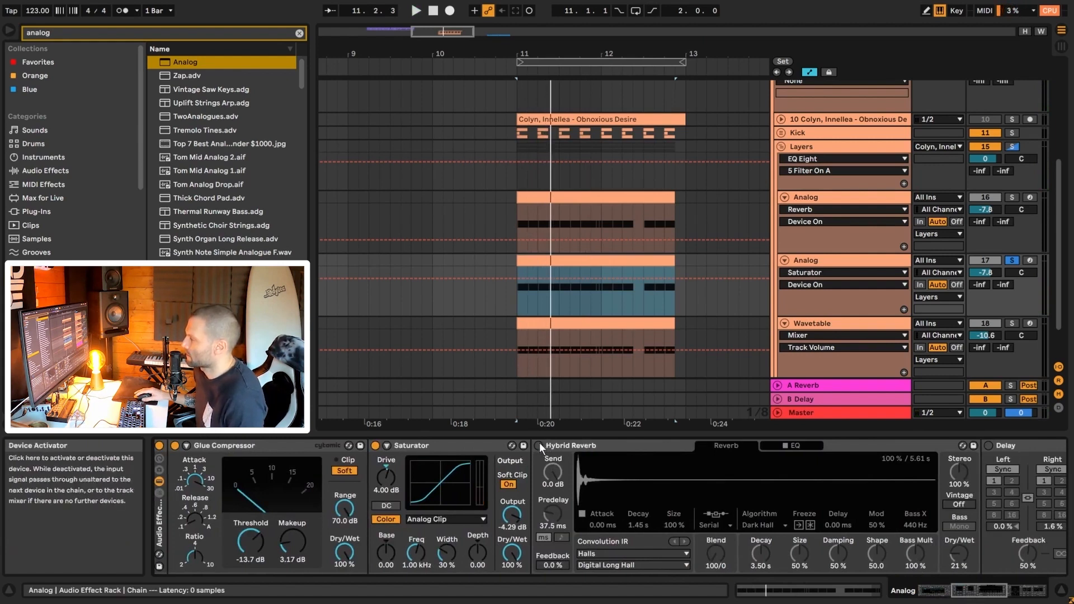
left_click(539, 446)
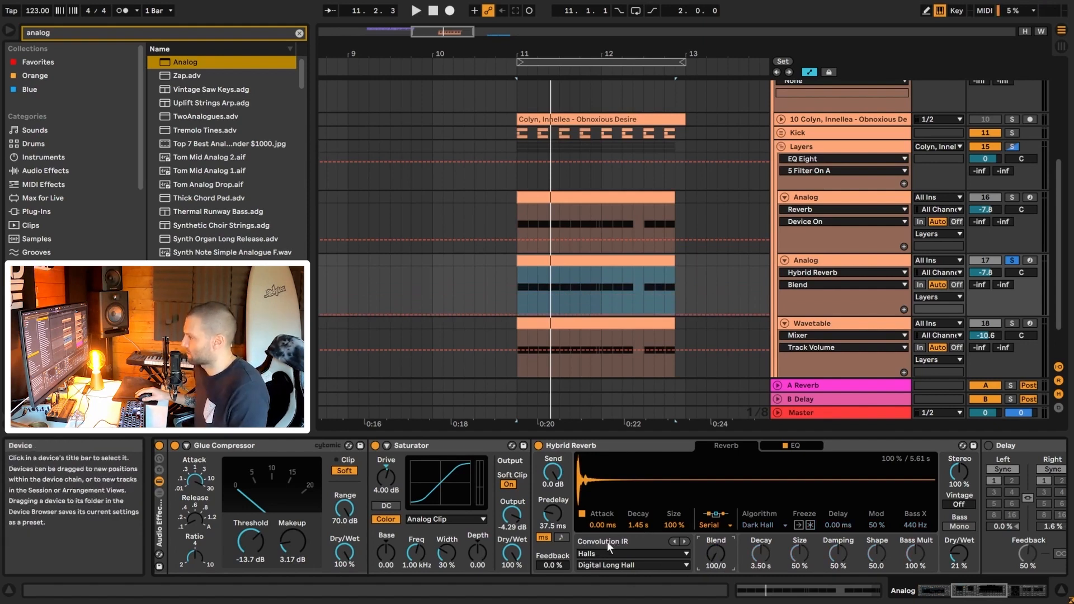
left_click(597, 555)
left_click(602, 555)
left_click(604, 565)
left_click(604, 565)
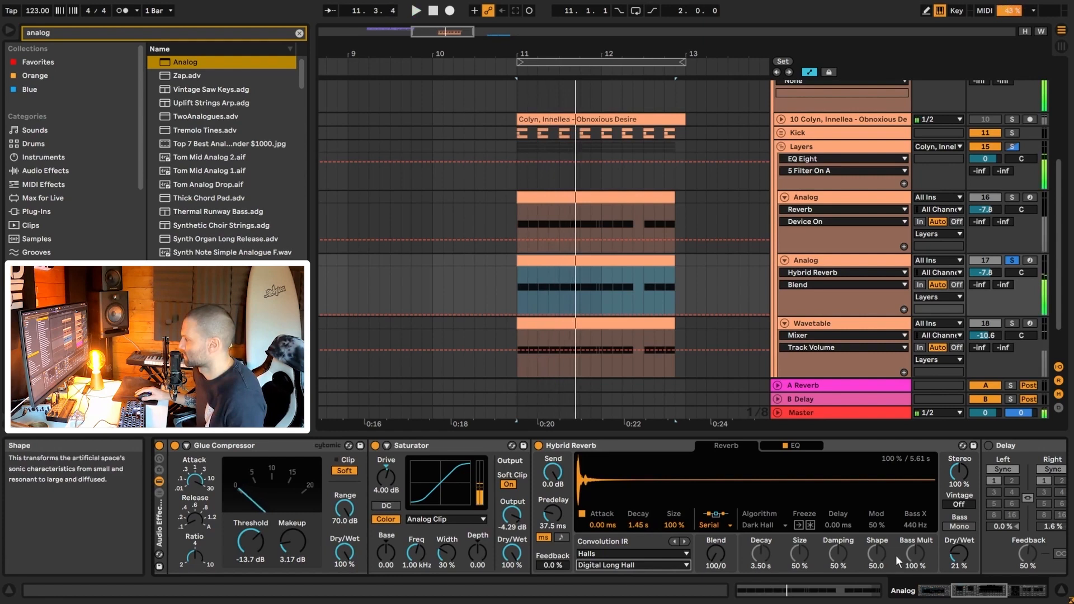
- Audition the Hybrid Reverb with Dry/Wet raised to 47 %, and compare its EQ off and on during playback
mouse_move(959, 554)
left_mouse_down()
mouse_move(959, 532)
mouse_move(959, 558)
left_mouse_up()
key("space")
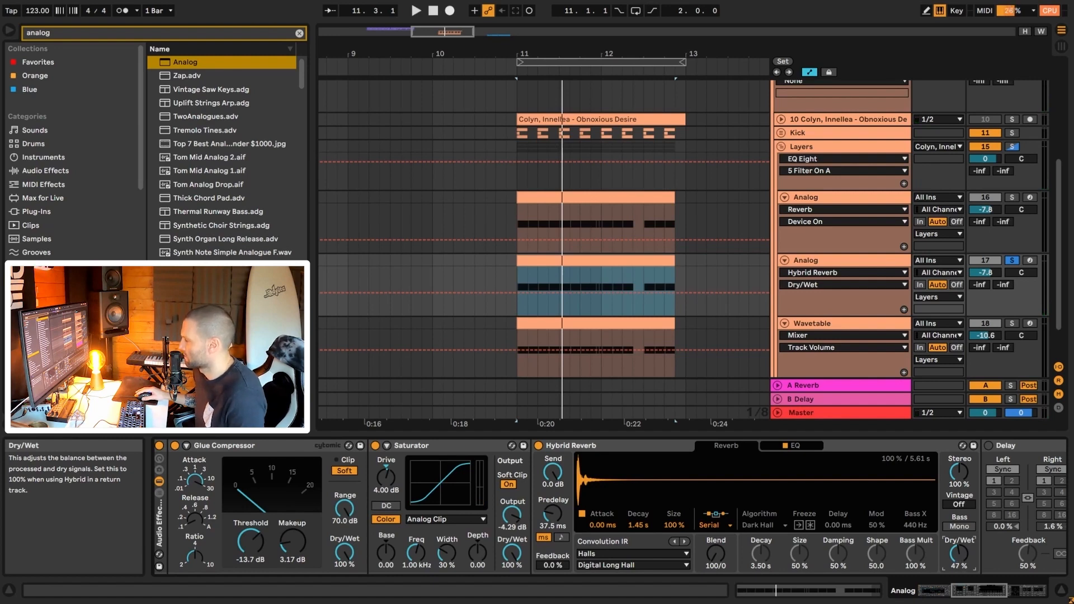
left_click(792, 446)
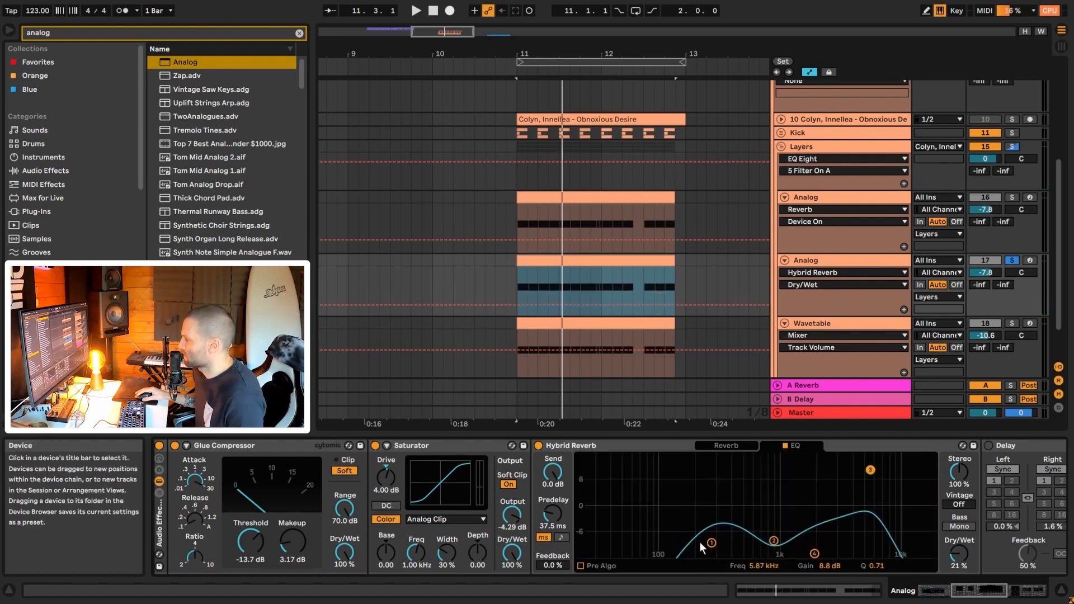
key("space")
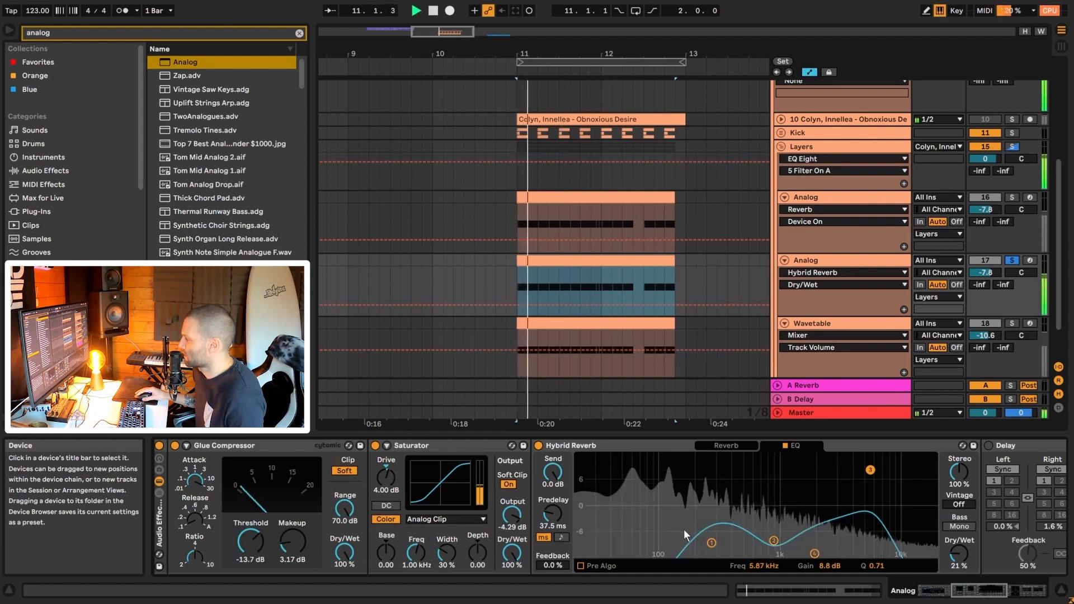
left_click(786, 446)
key("space")
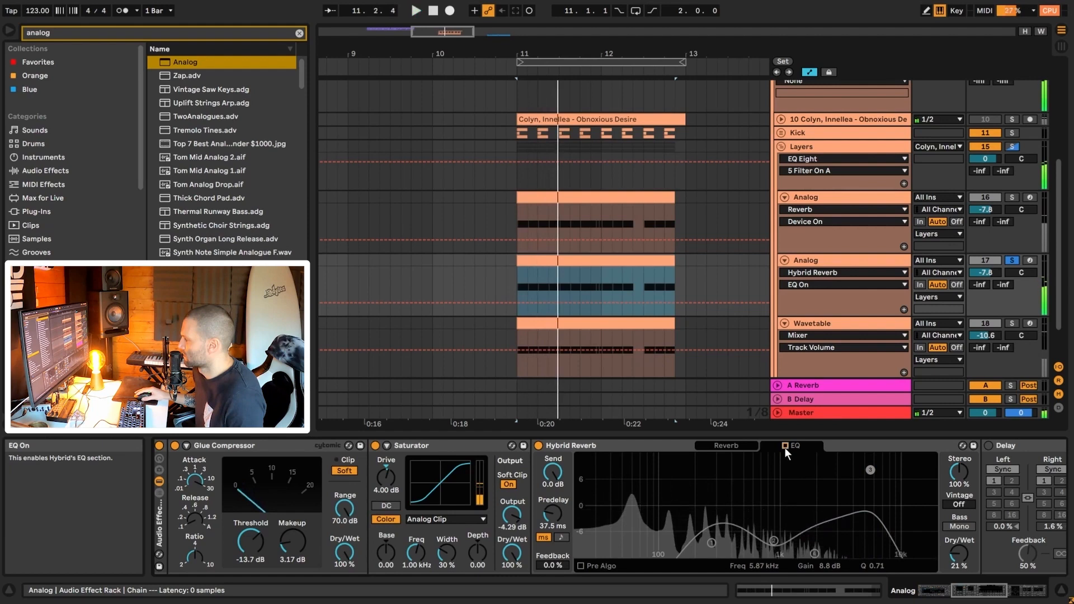
left_click(786, 446)
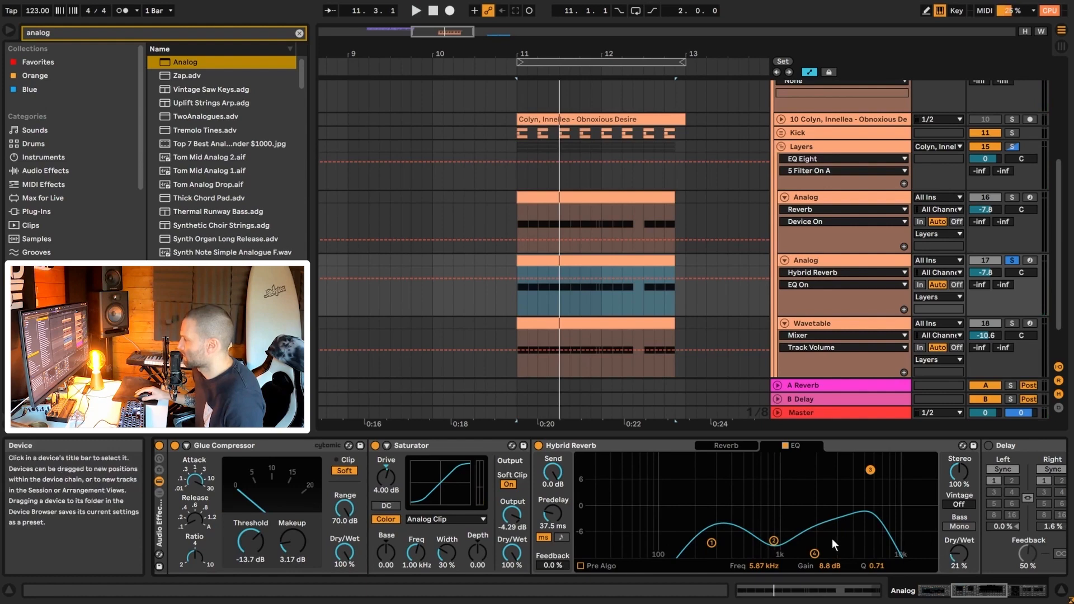
- Turn on the Delay in the new Analog's effects chain
left_click(994, 592)
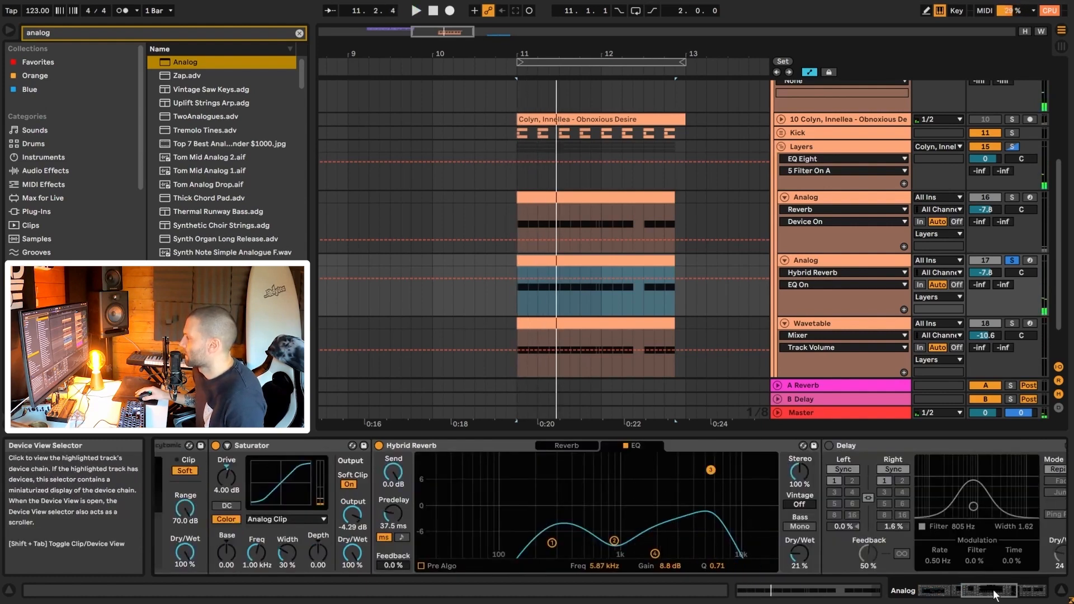
left_click(994, 592)
left_click(739, 446)
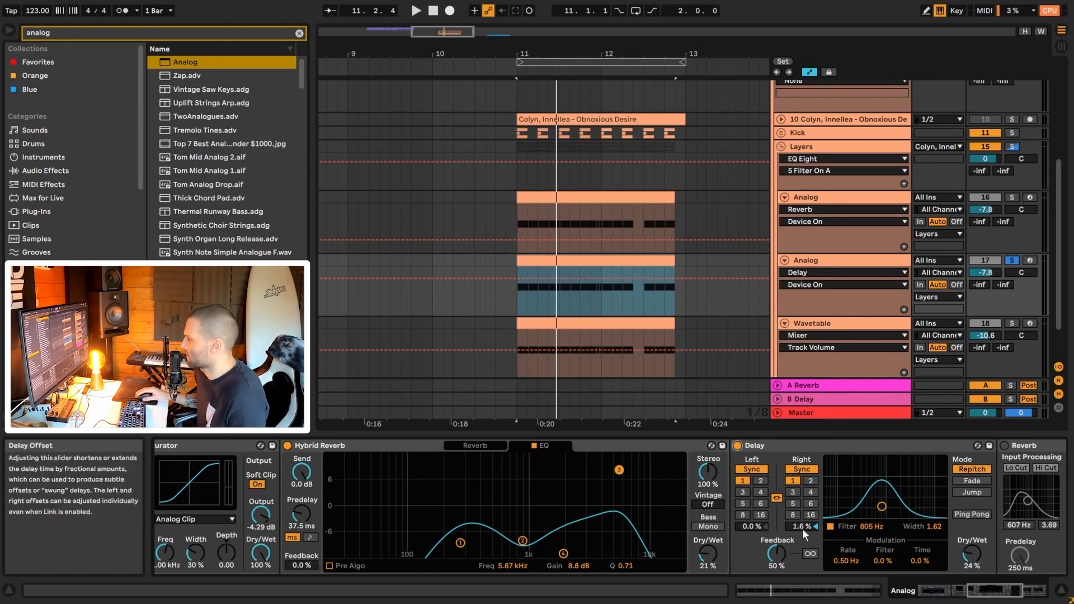
- Play the clip with the Delay's right offset at 0.0 %, and compare it with the offset restored to 1.6 %
key("space")
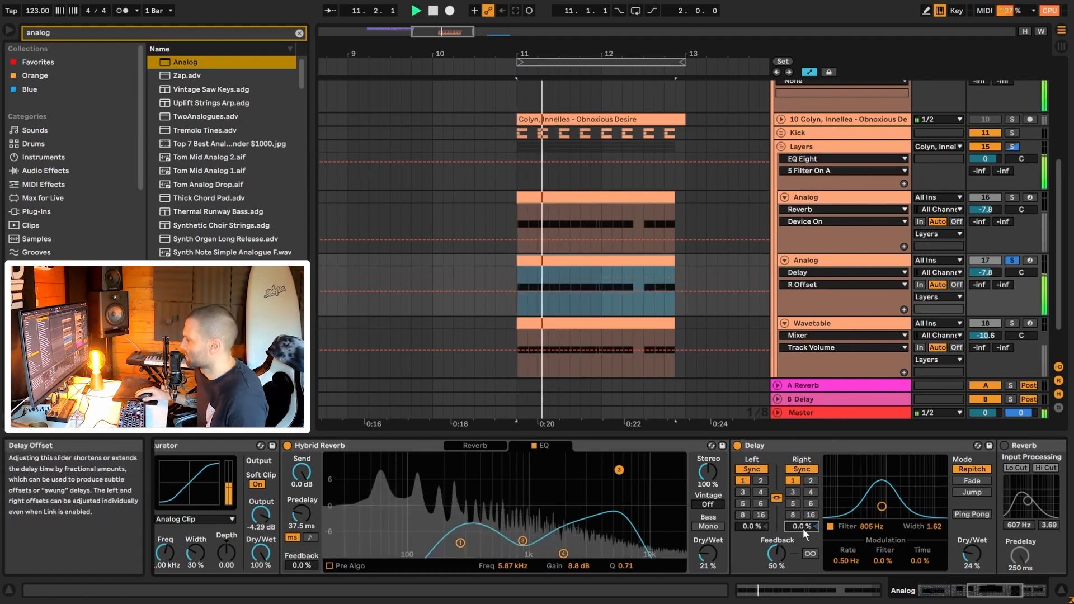
key("space")
left_click_drag(801, 528, 800, 513)
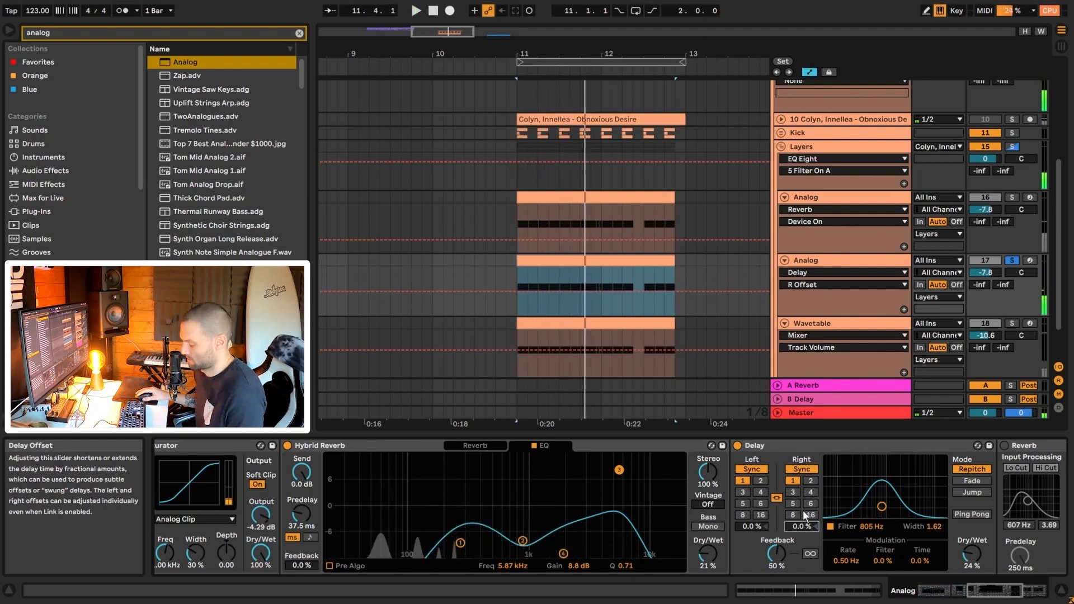
key("space")
key("space")
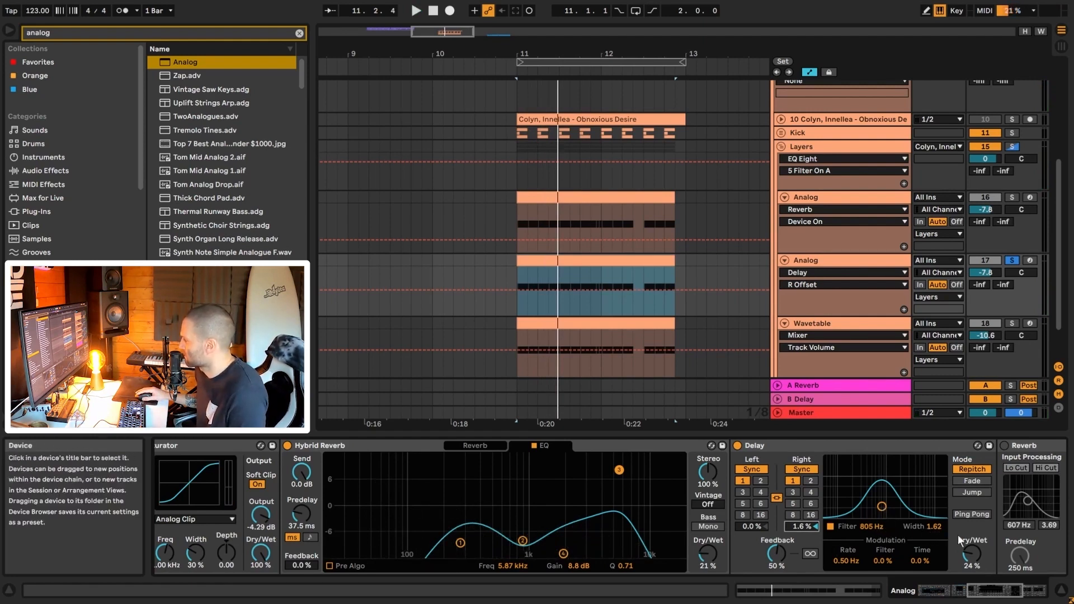
- Turn on the Reverb at the end of the new Analog's effects chain and play the clip
left_click_drag(992, 591, 1016, 591)
left_click(649, 446)
key("space")
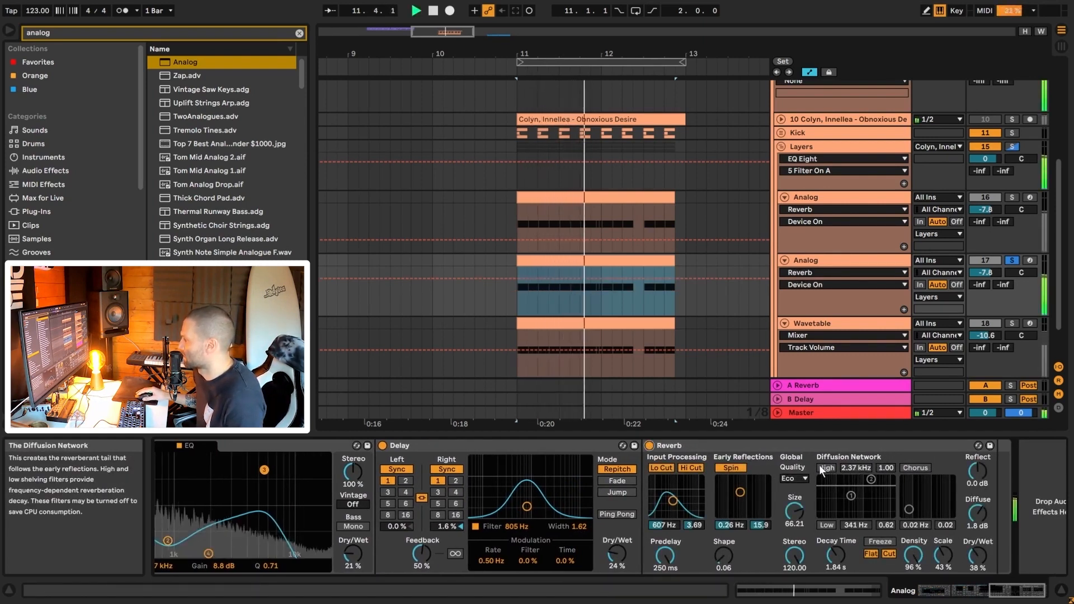
key("space")
- Solo the original Wavetable track and play the clip
scroll(811, 349, "down", 1)
scroll(811, 349, "down", 1)
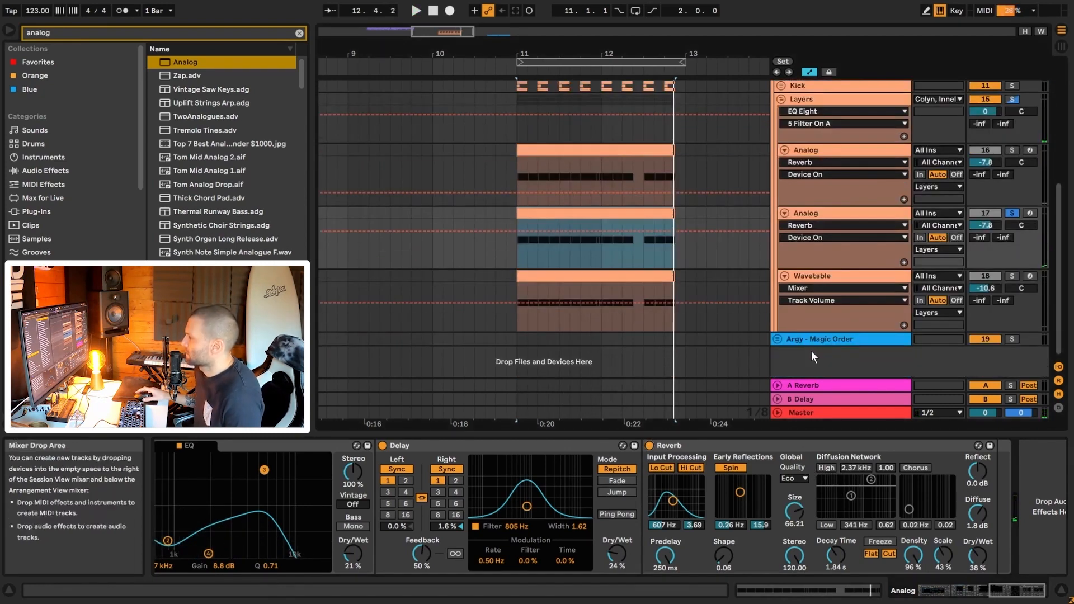
left_click(813, 280)
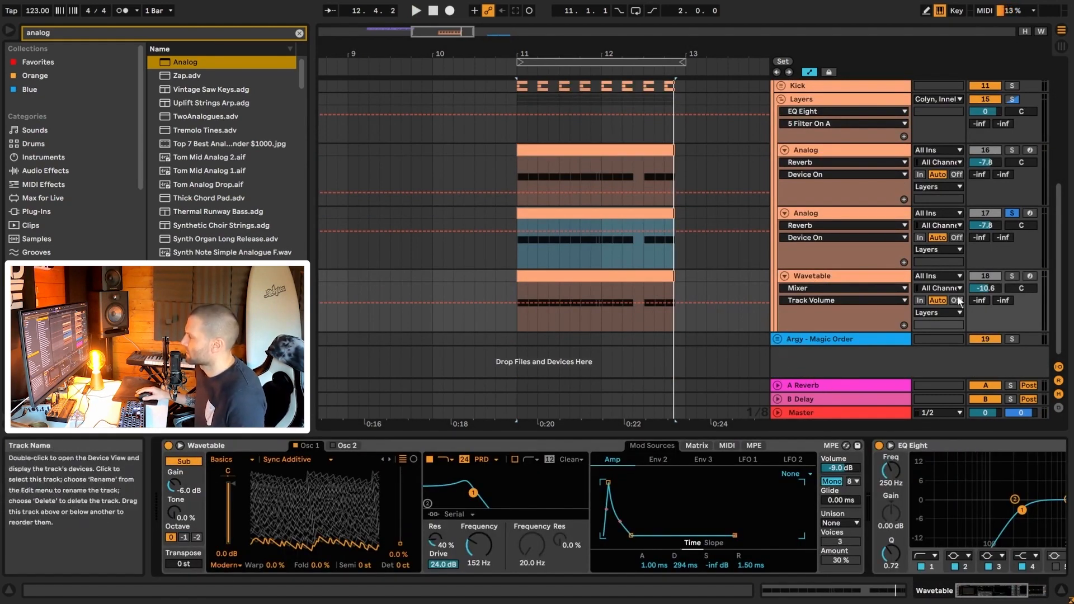
left_click(1012, 276)
key("space")
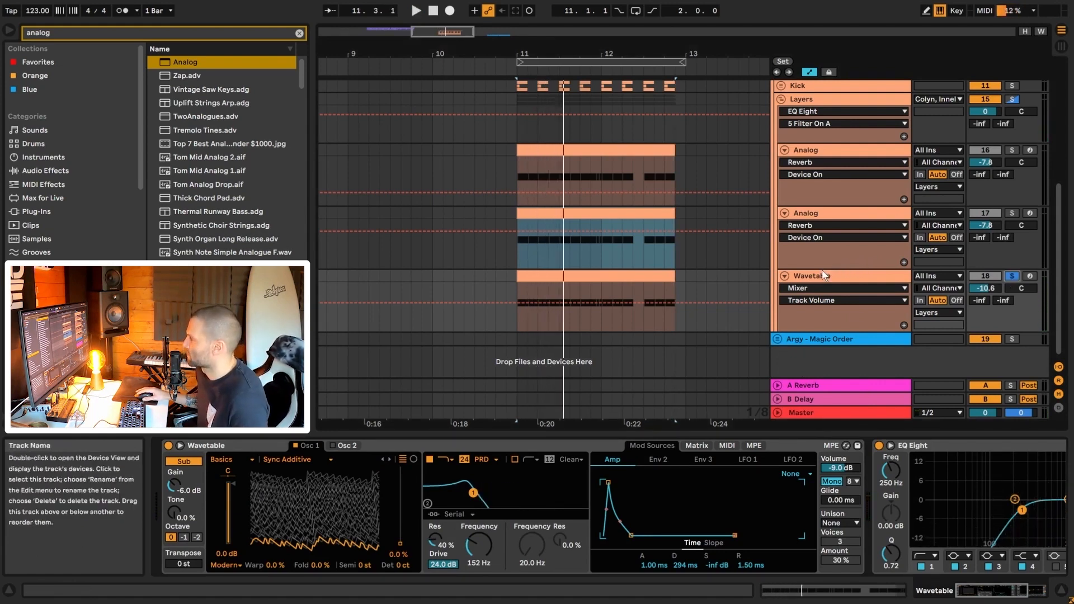
- Duplicate the Wavetable track and replace the copy's synth with a default Wavetable instrument
left_click(818, 277)
key("ctrl+d")
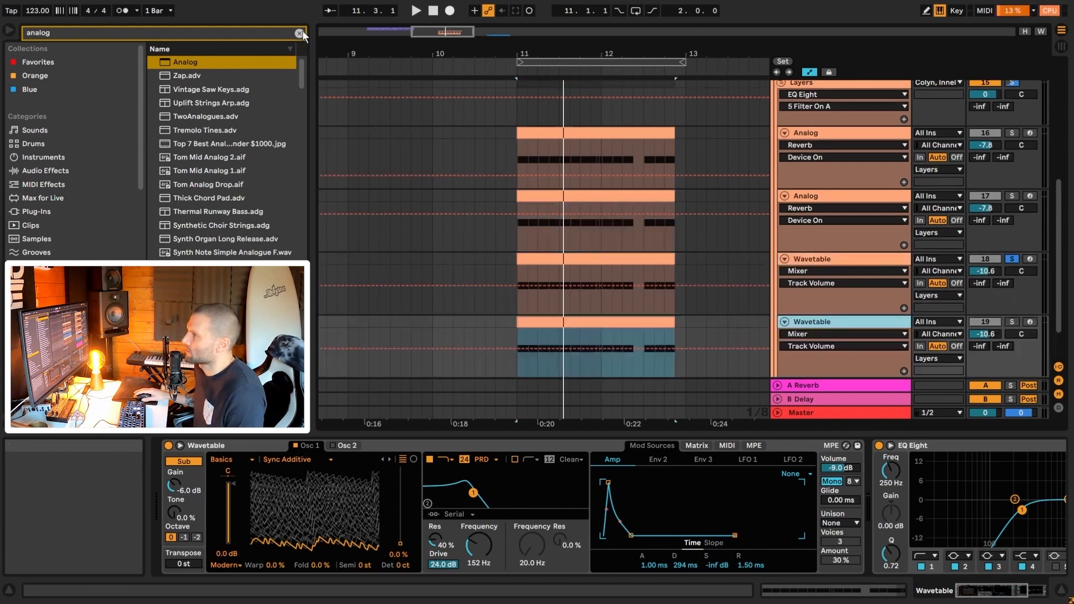
left_click(300, 33)
type("wavetable")
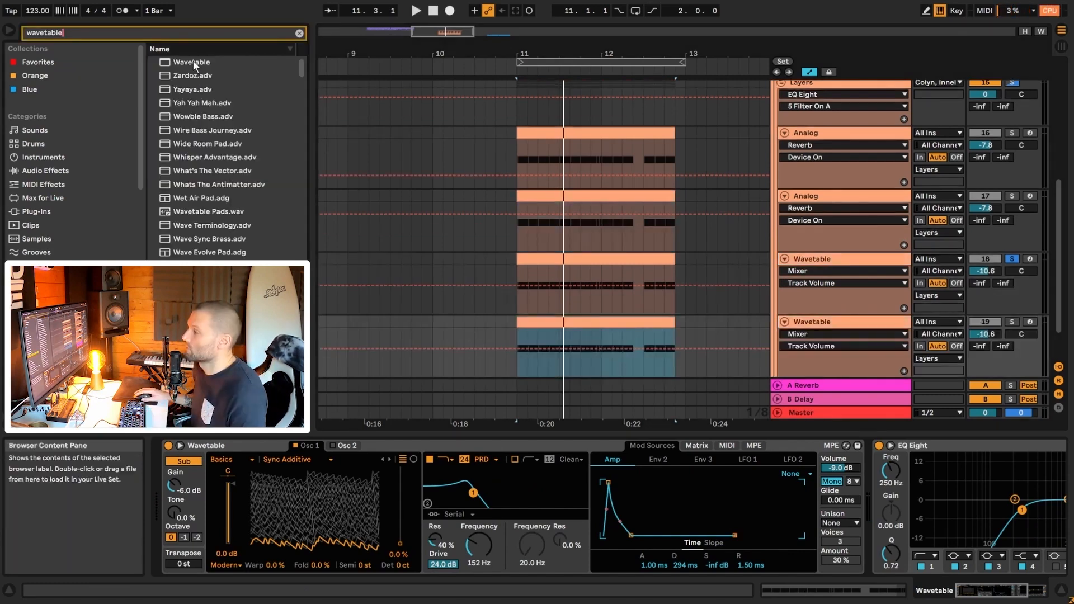
double_click(193, 62)
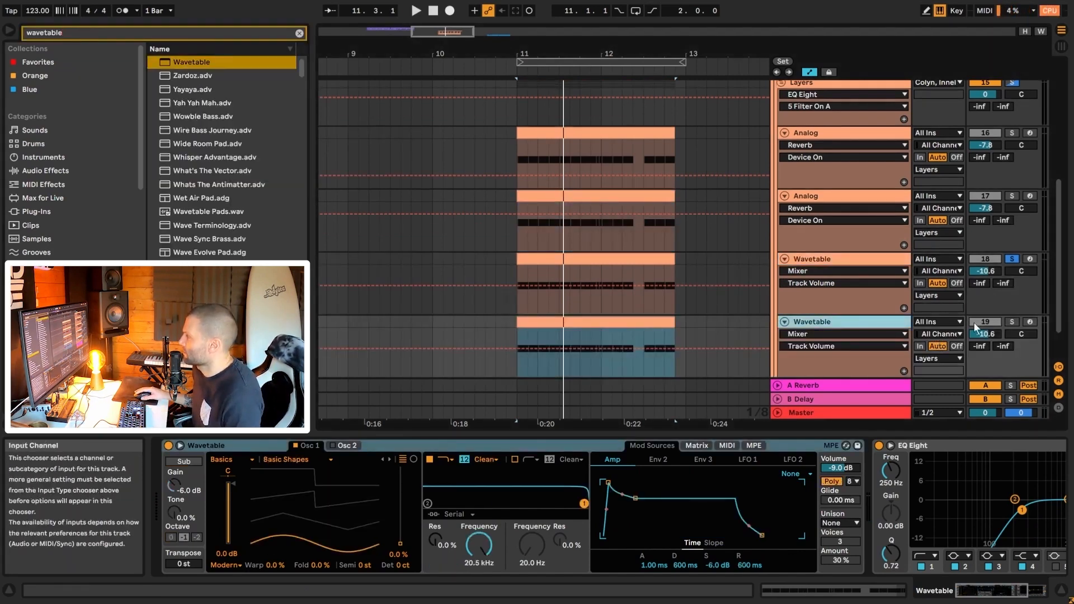
- Solo the new Wavetable track and play it with Osc 1 set to the Sync Additive wavetable, as in the original
left_click(1012, 323)
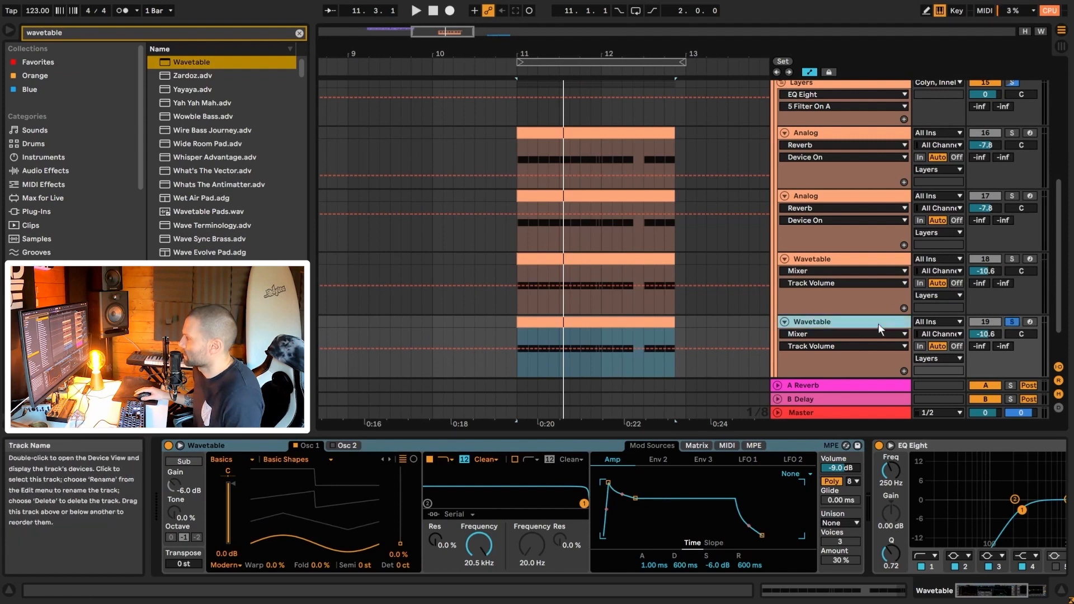
left_click(323, 463)
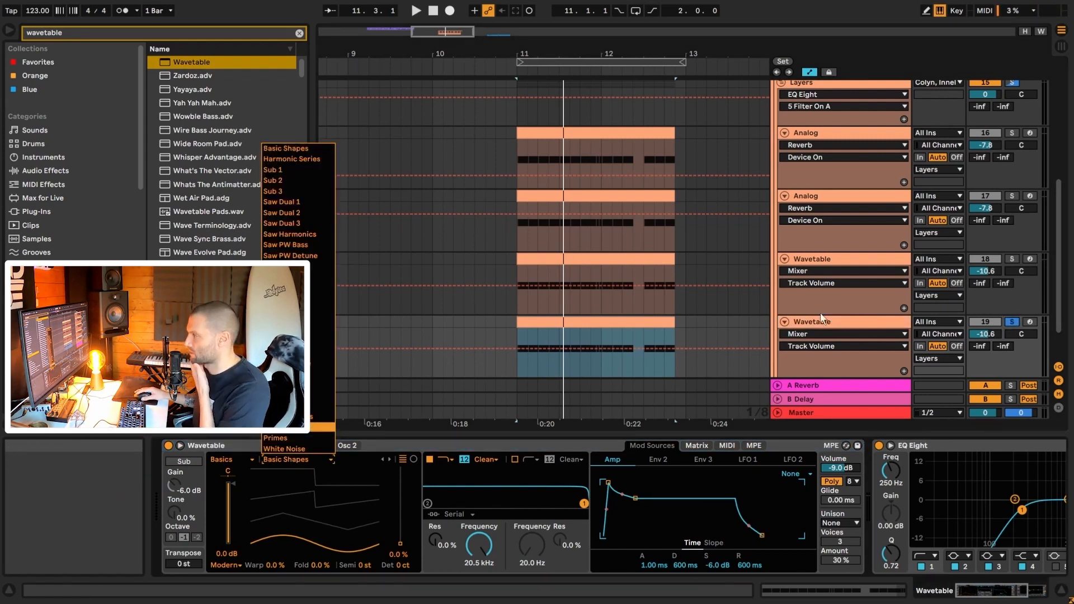
left_click(832, 264)
left_click(831, 263)
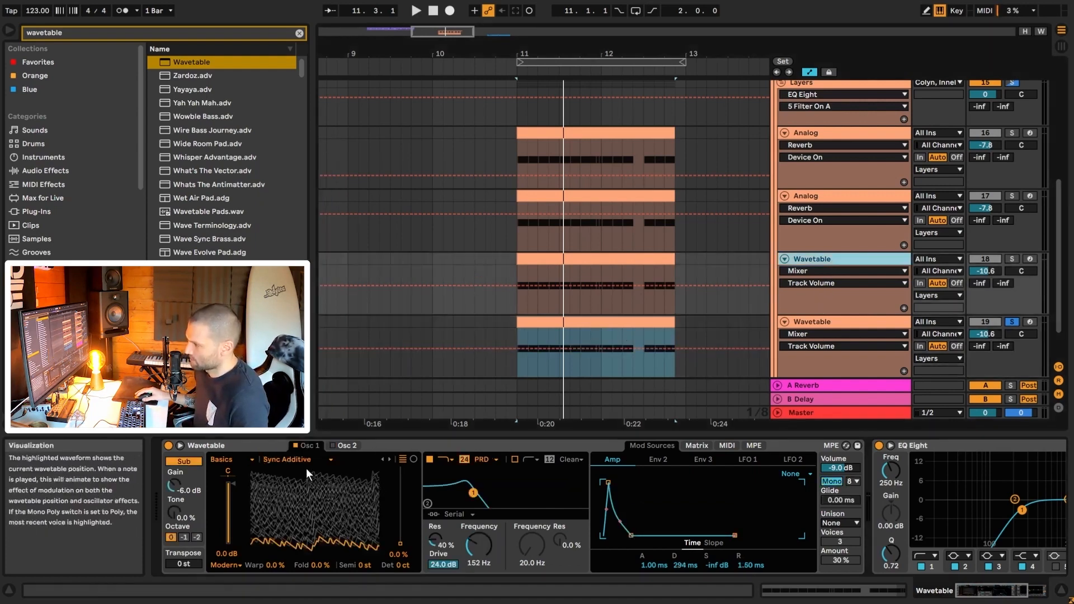
left_click(823, 321)
key("space")
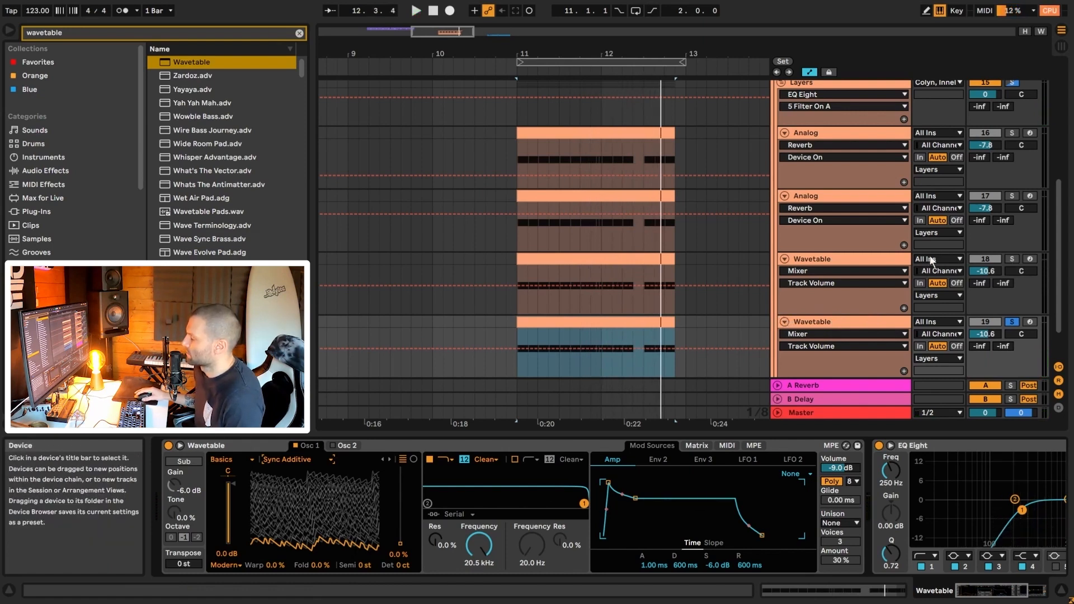
- Turn on the new Wavetable's sub oscillator at octave 0, as in the original, and compare playback with and without it
left_click(841, 261)
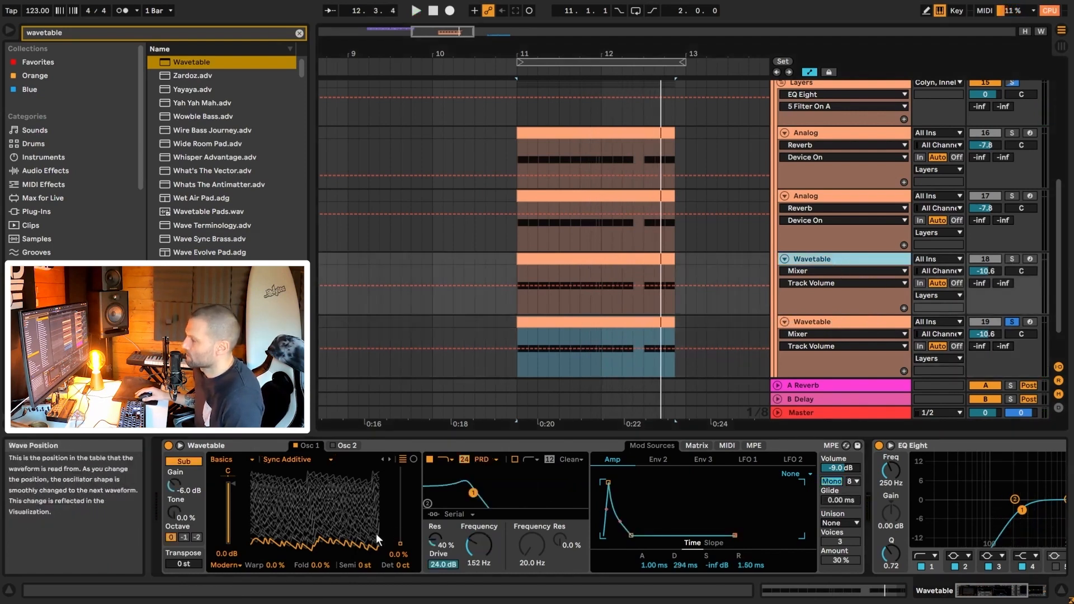
key("Down")
mouse_move(404, 542)
left_mouse_down()
mouse_move(404, 521)
mouse_move(401, 542)
left_mouse_up()
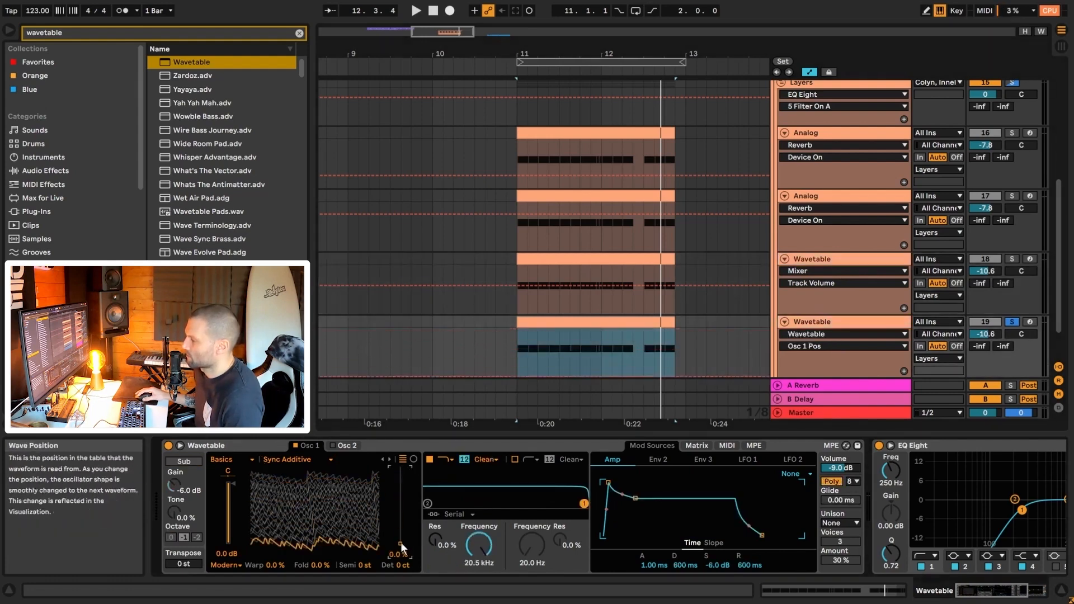
left_click(831, 261)
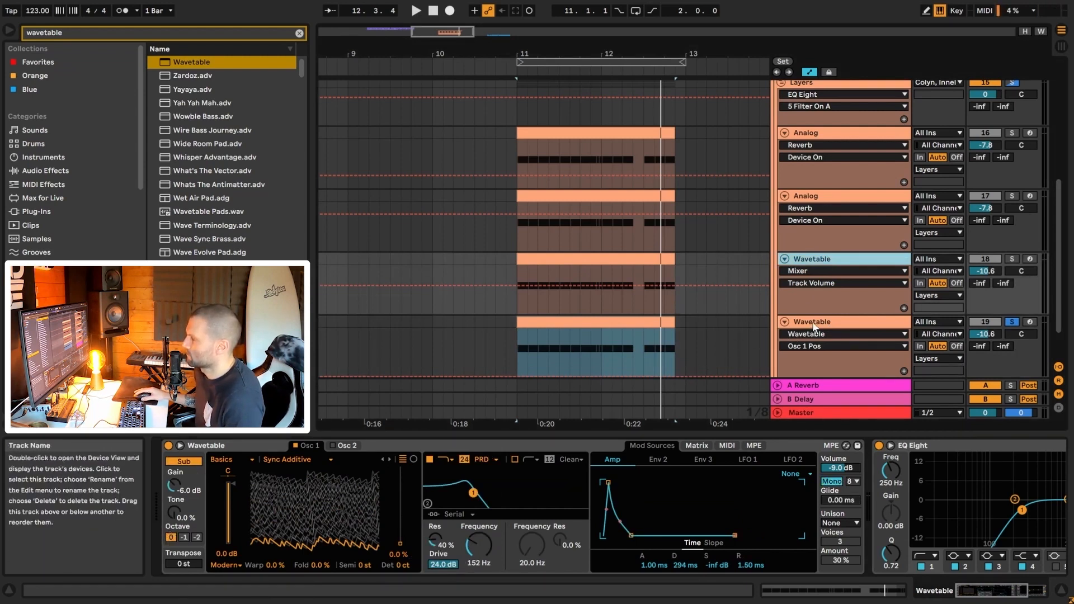
left_click(778, 351)
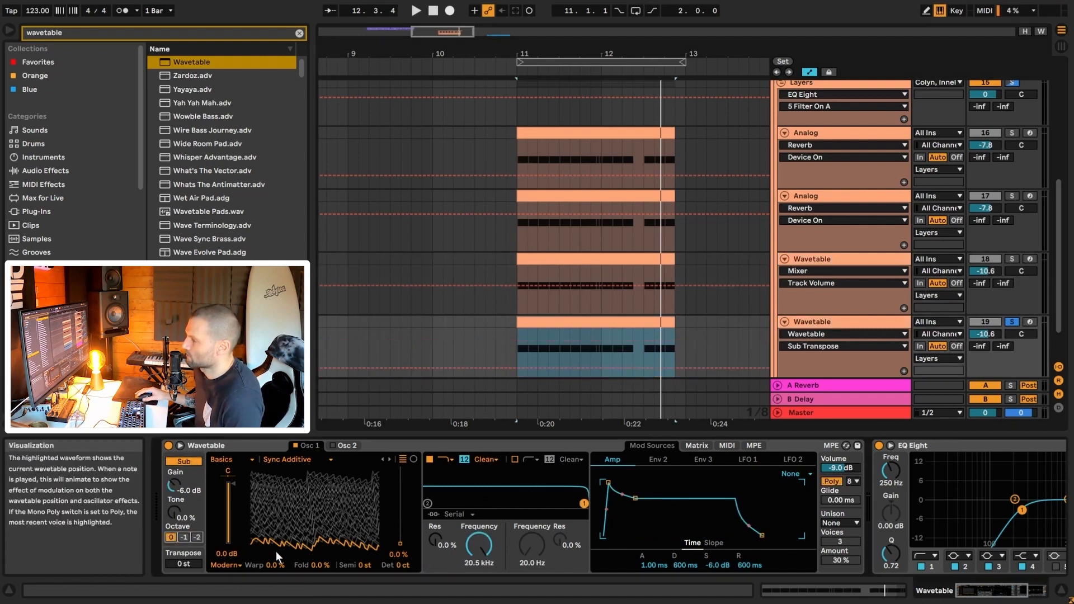
key("space")
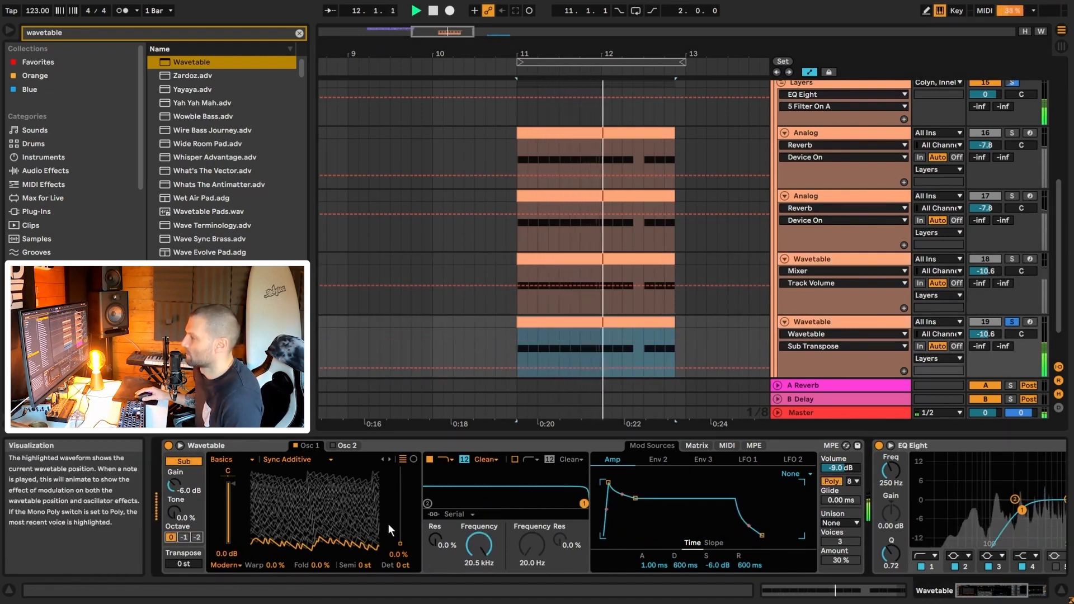
left_click(182, 462)
left_click(182, 462)
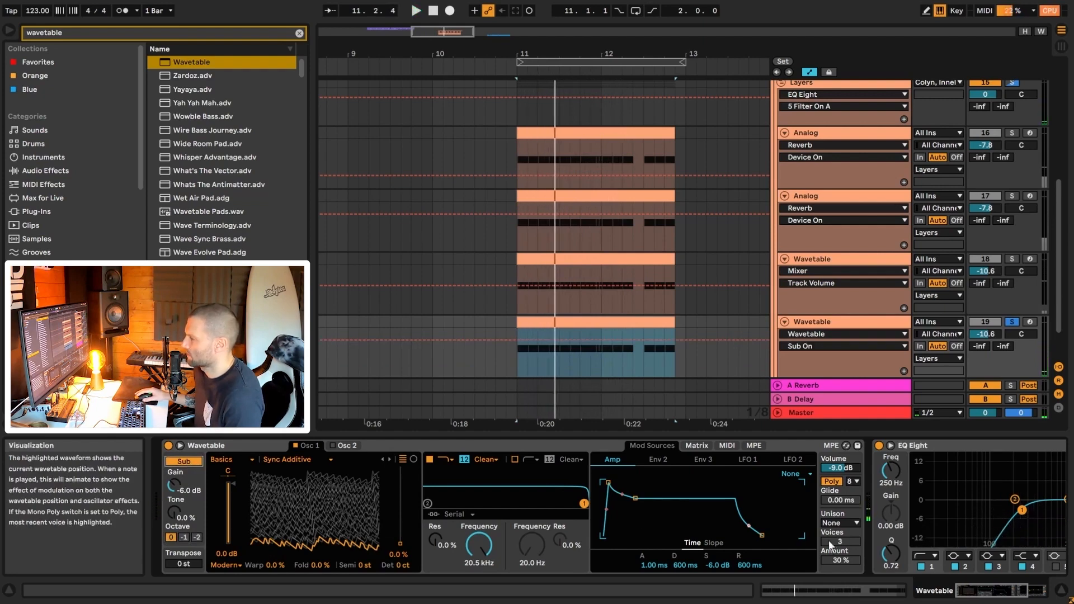
- Turn off the EQ Eight on the new Wavetable track and audition the sub oscillator off and on
scroll(751, 529, "right", 5)
left_click(649, 444)
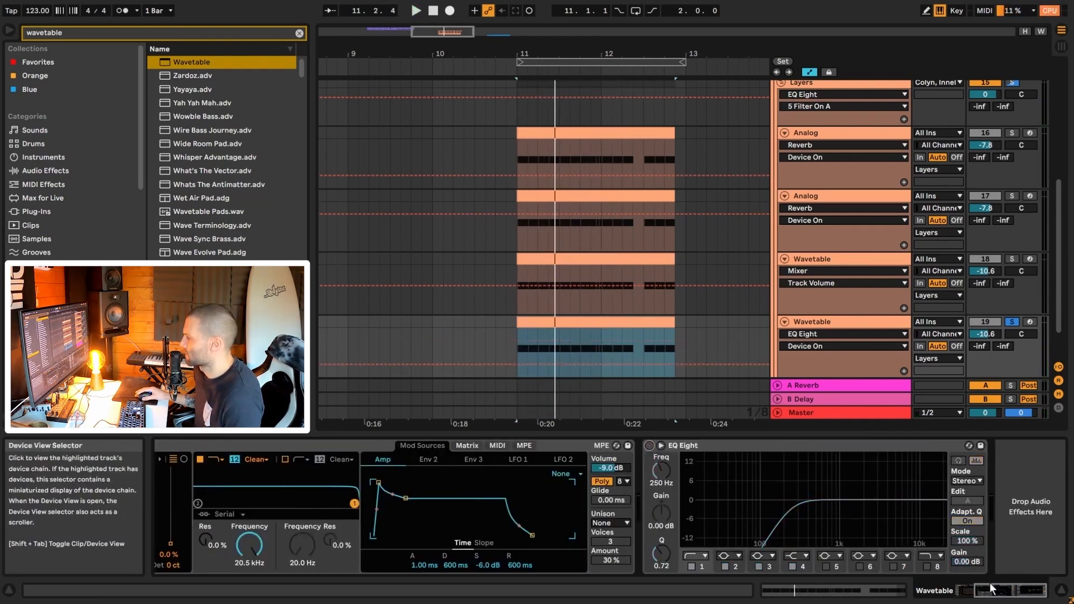
scroll(671, 515, "left", 5)
left_click(189, 463)
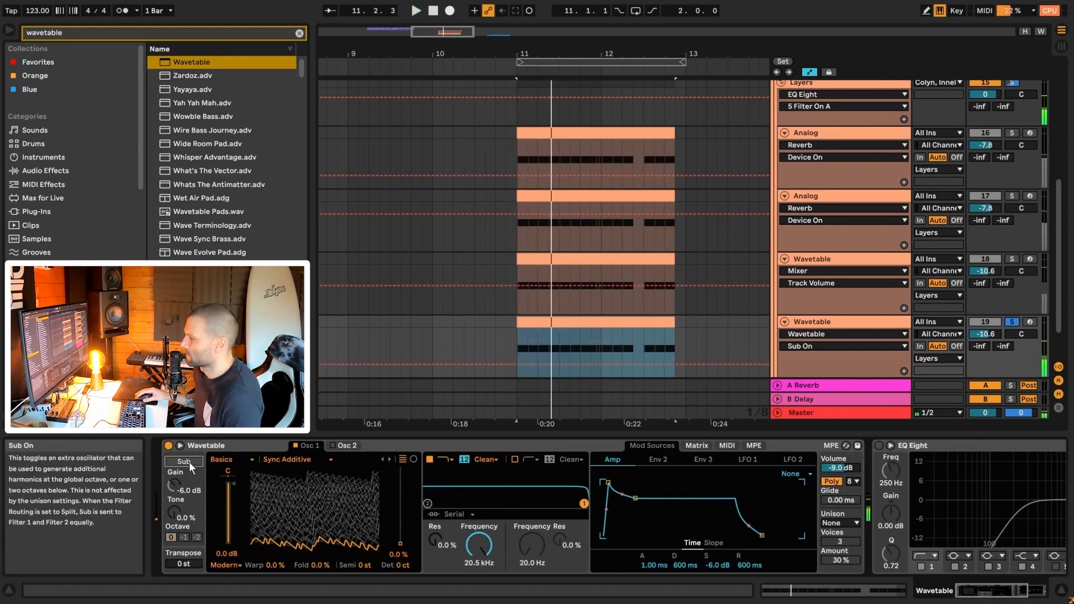
left_click(189, 462)
key("space")
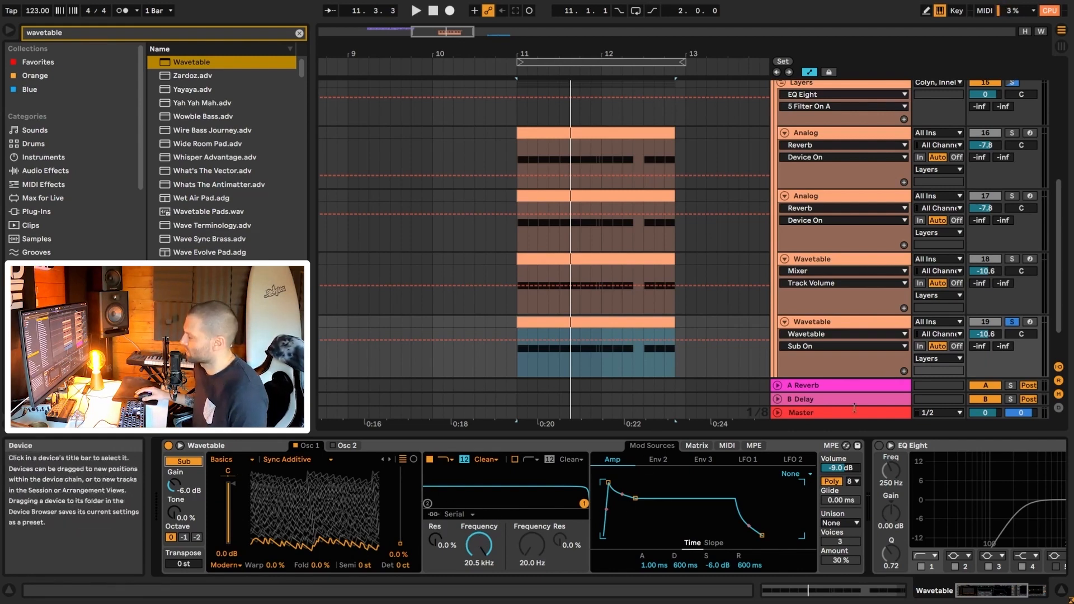
- Set Filter 1 of the new Wavetable to a 24 dB slope with the PRD circuit, as in the original
left_click(828, 257)
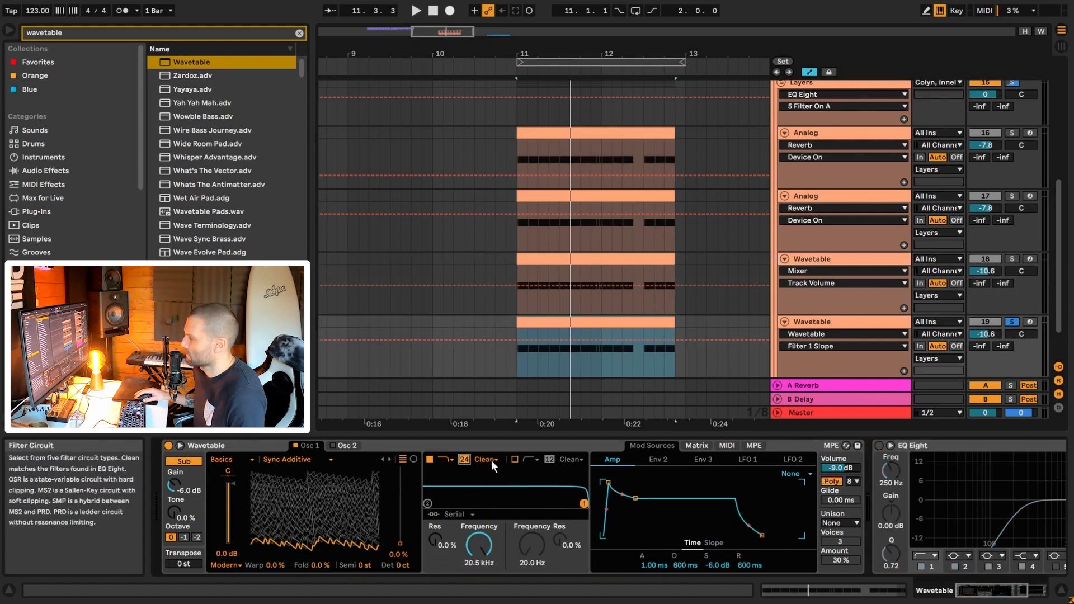
left_click(491, 460)
left_click(487, 511)
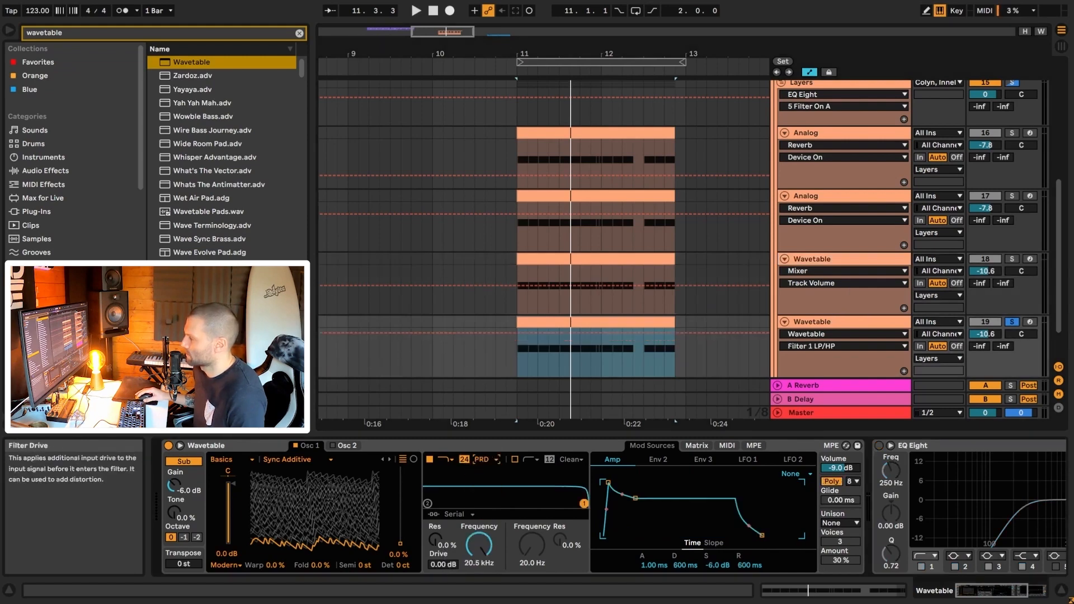
- Set the new Wavetable's Filter 1 drive to 24.0 dB, frequency to 152 Hz and resonance to 40%, and play the clip
left_click(849, 261)
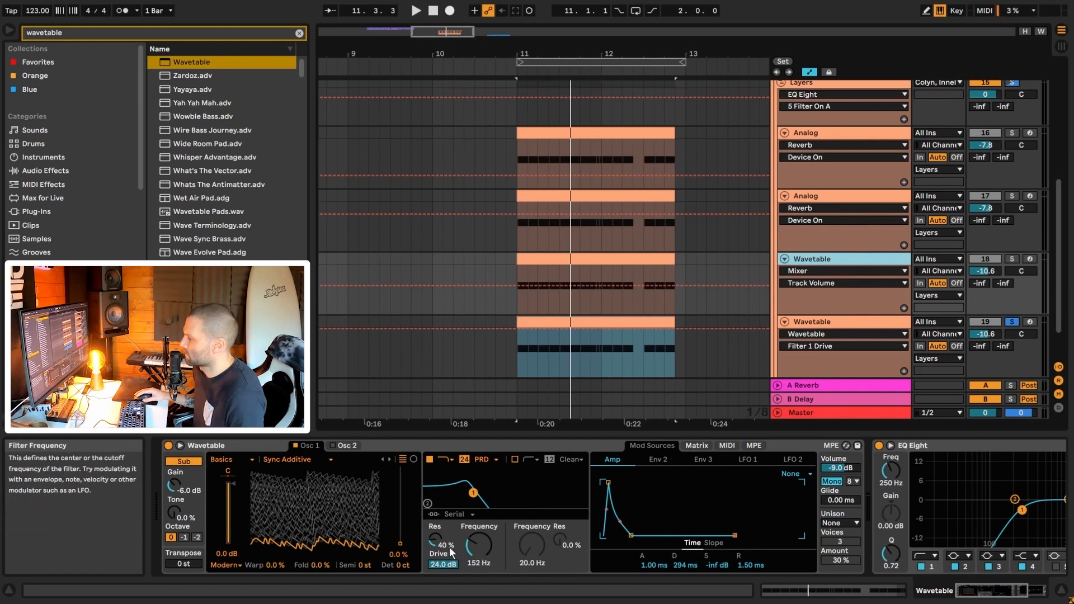
left_click(834, 323)
left_click_drag(480, 546, 480, 599)
left_click(440, 541)
type("40")
key("Return")
key("space")
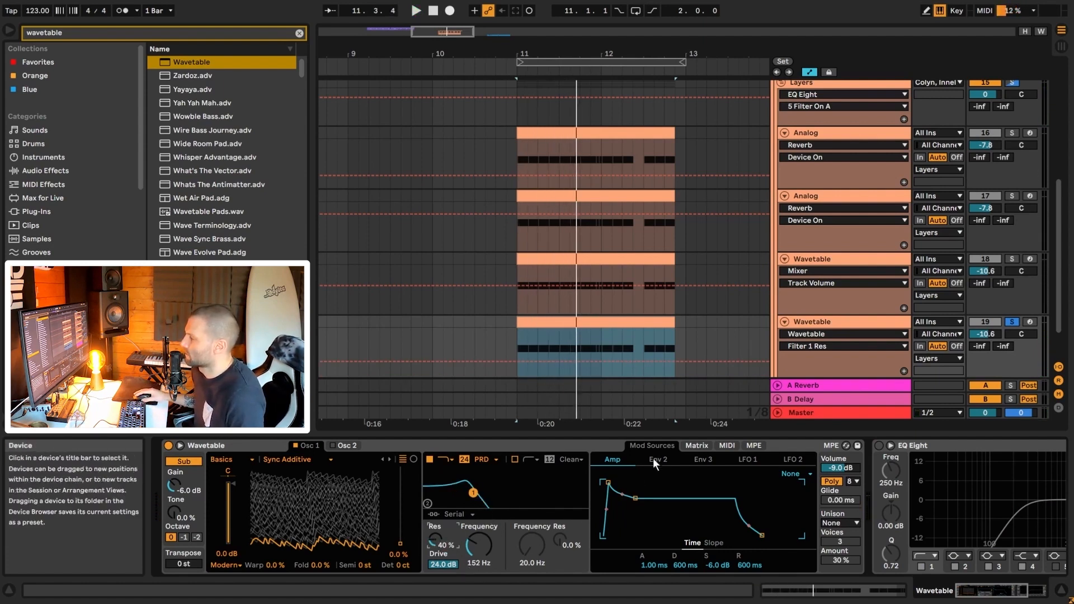
- Match Env 3 of the new Wavetable to the original with a 152 ms decay and a 9.32 ms release
left_click(827, 260)
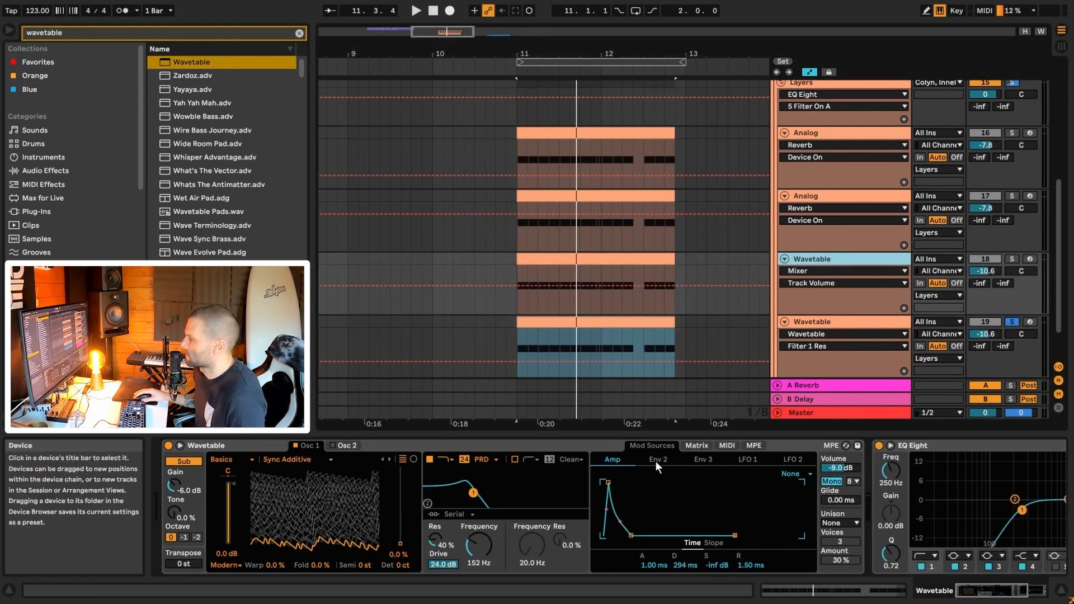
left_click(697, 446)
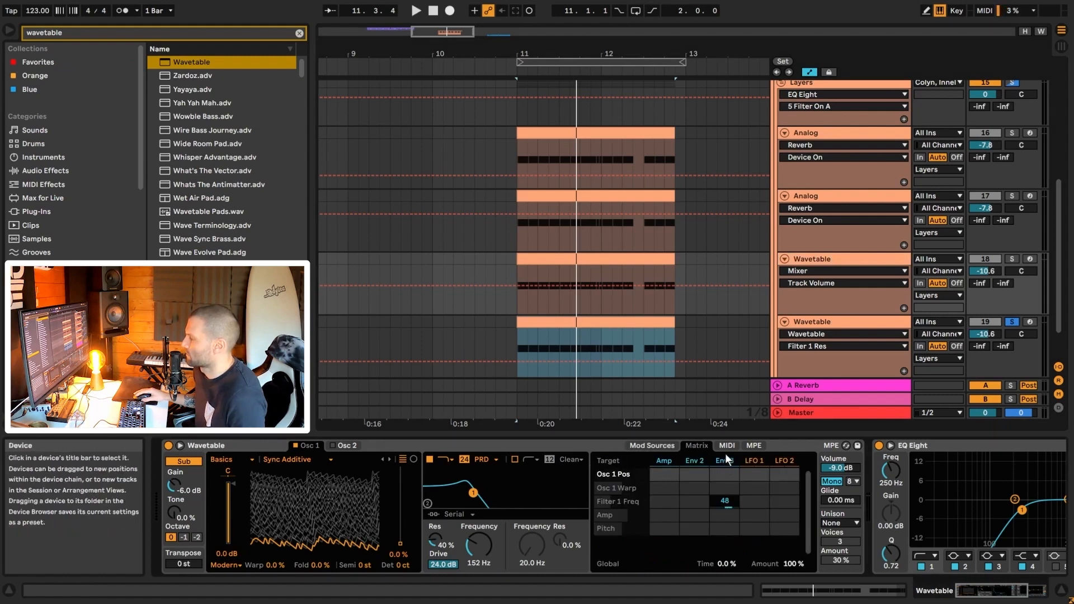
left_click(725, 461)
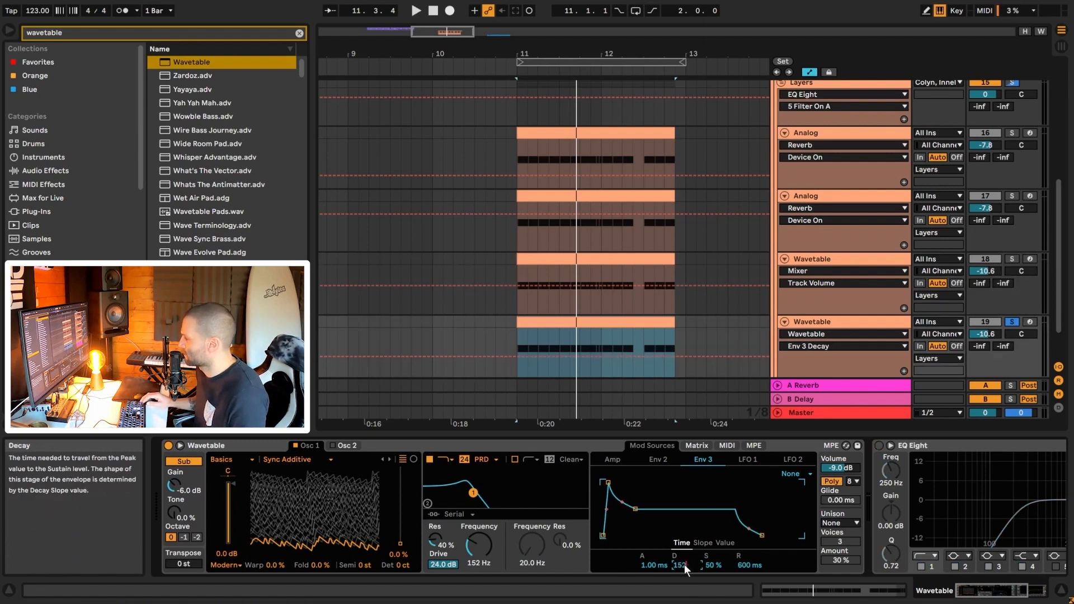
left_click_drag(684, 566, 683, 575)
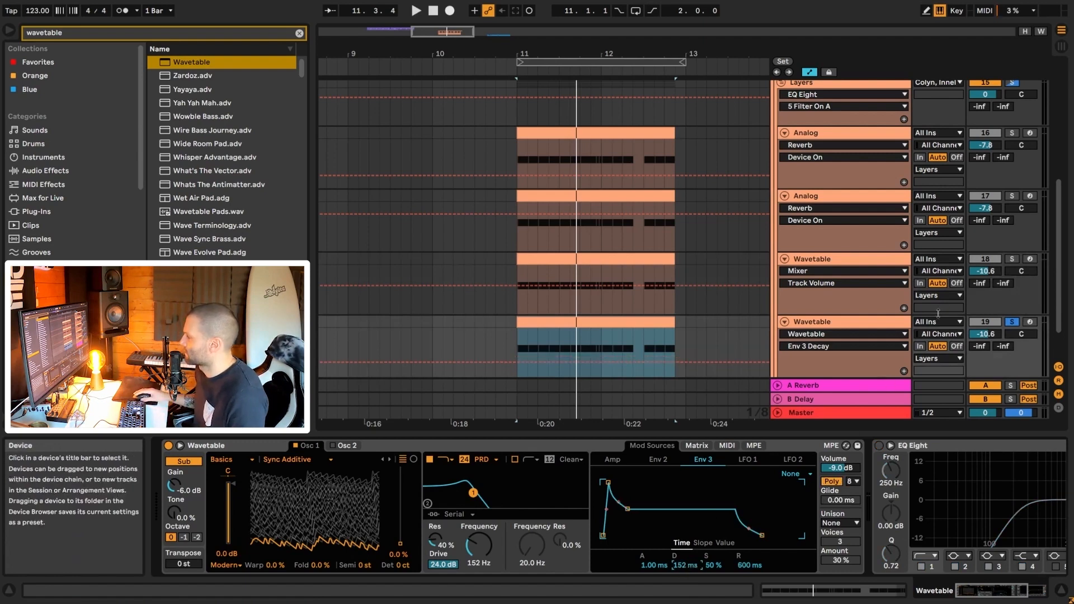
left_click(833, 261)
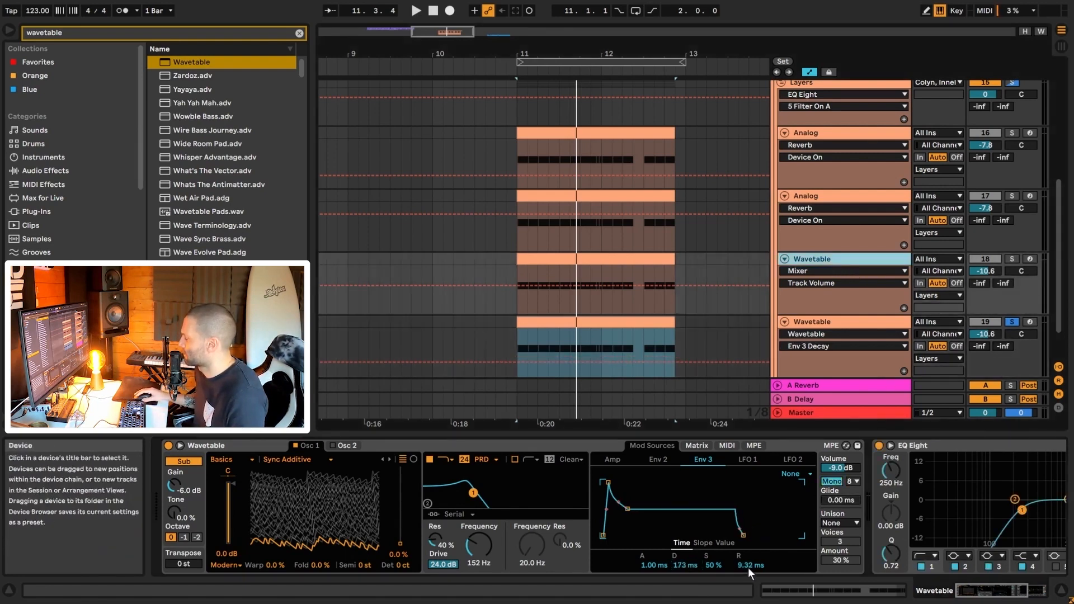
left_click(836, 324)
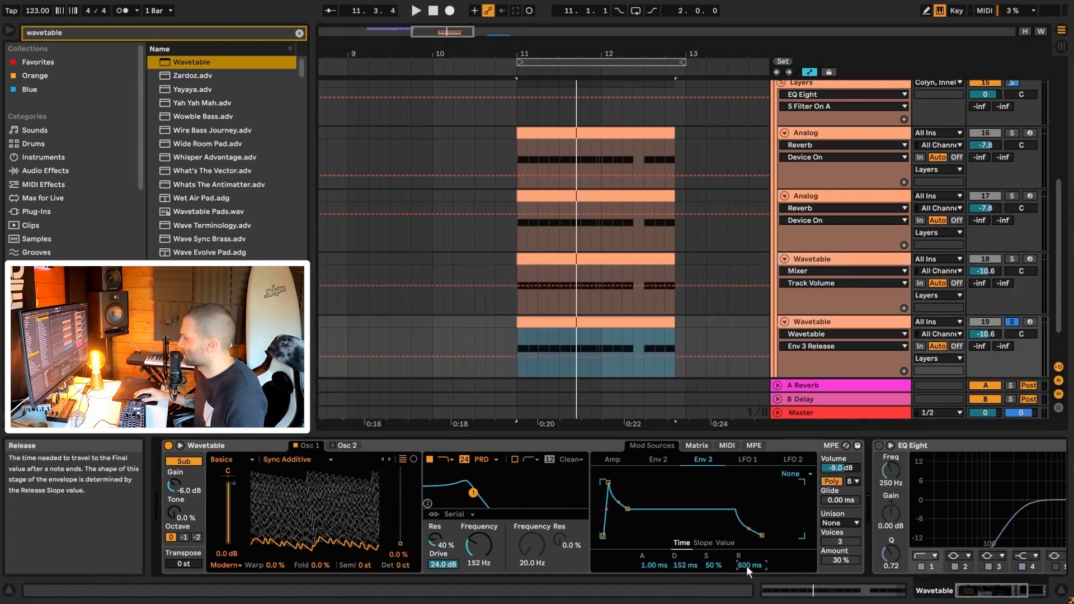
key("space")
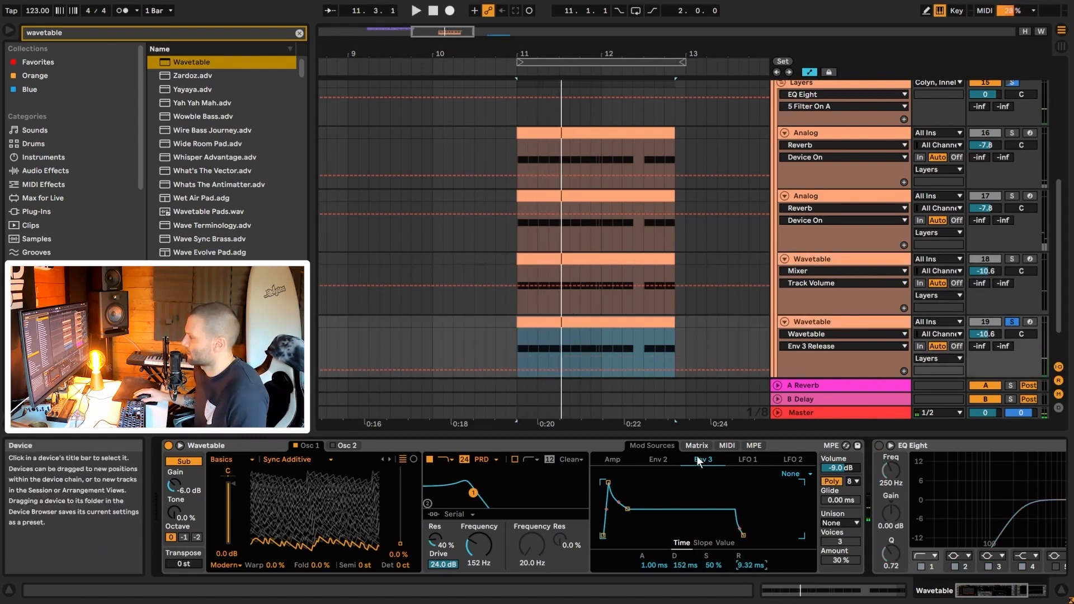
- Modulate the new Wavetable's Filter 1 frequency with Env 3 by 48, as in the original's matrix, and play the clip
left_click(470, 546)
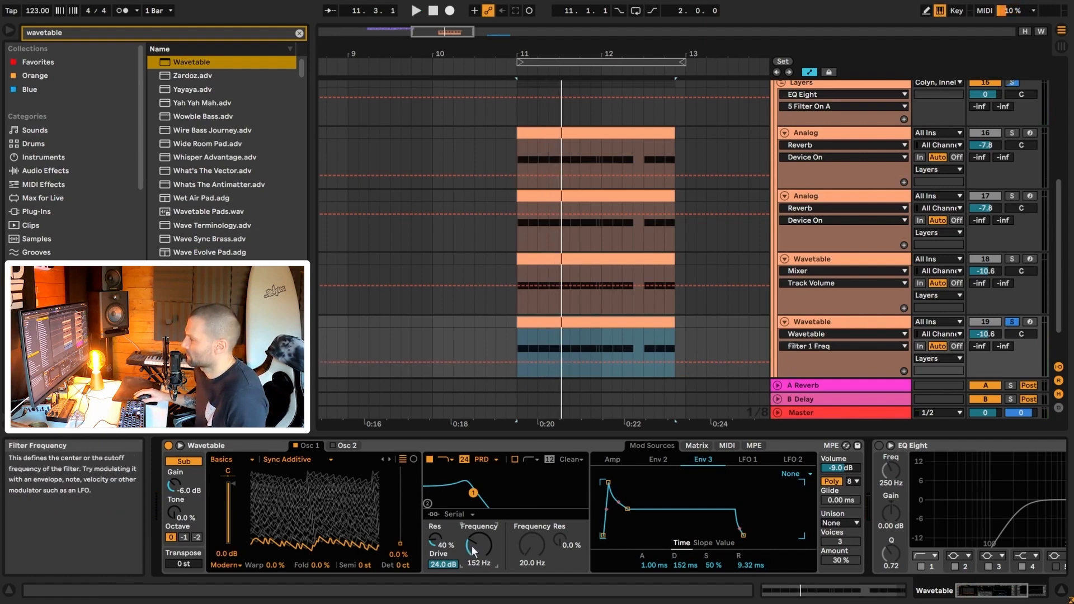
left_click(691, 444)
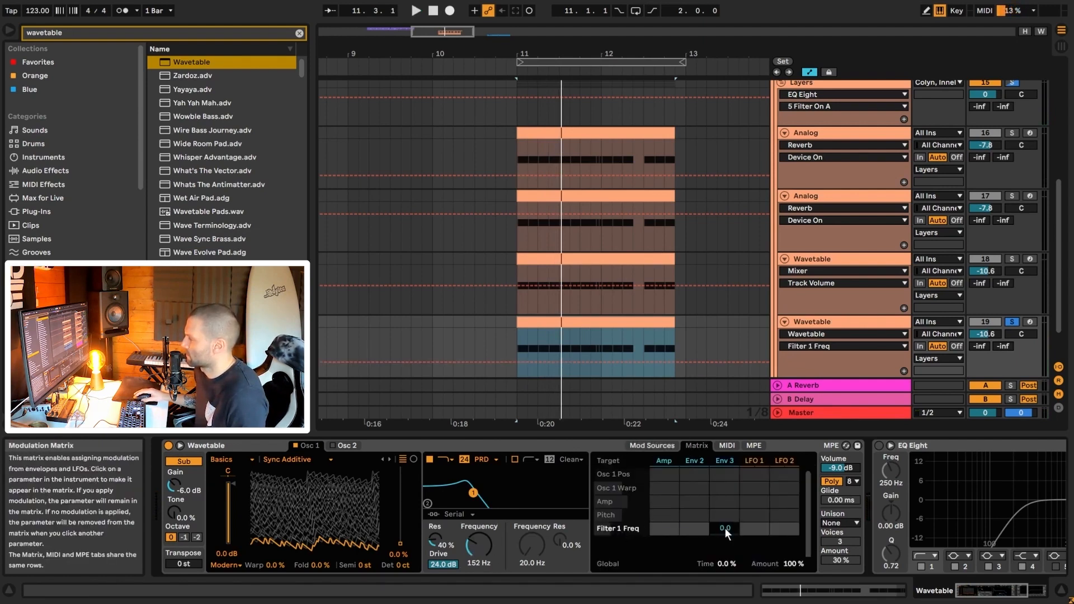
key("space")
left_click_drag(725, 526, 726, 498)
key("space")
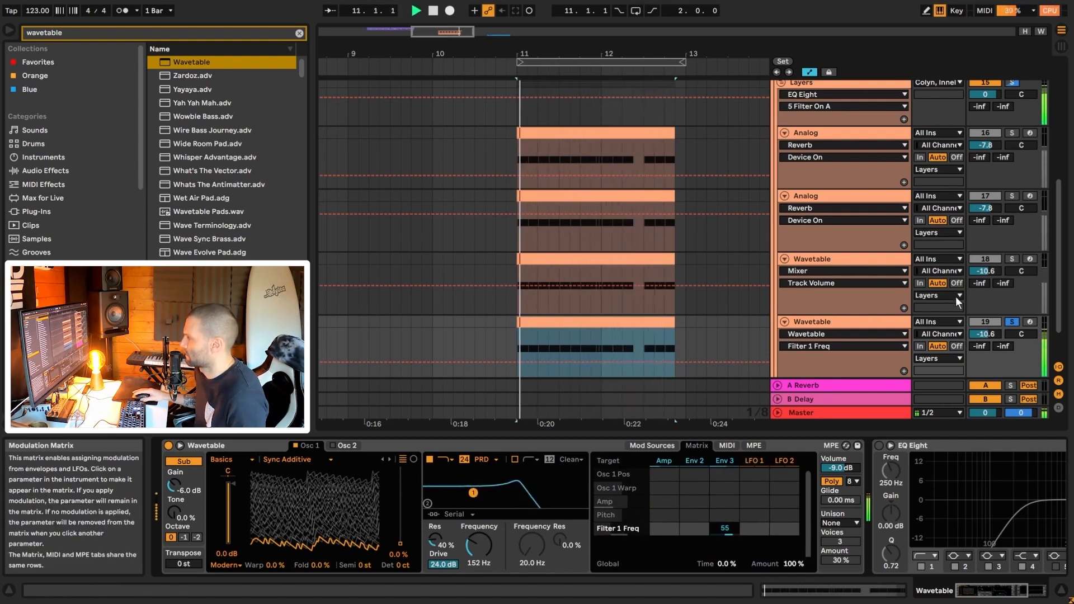
left_click(834, 257)
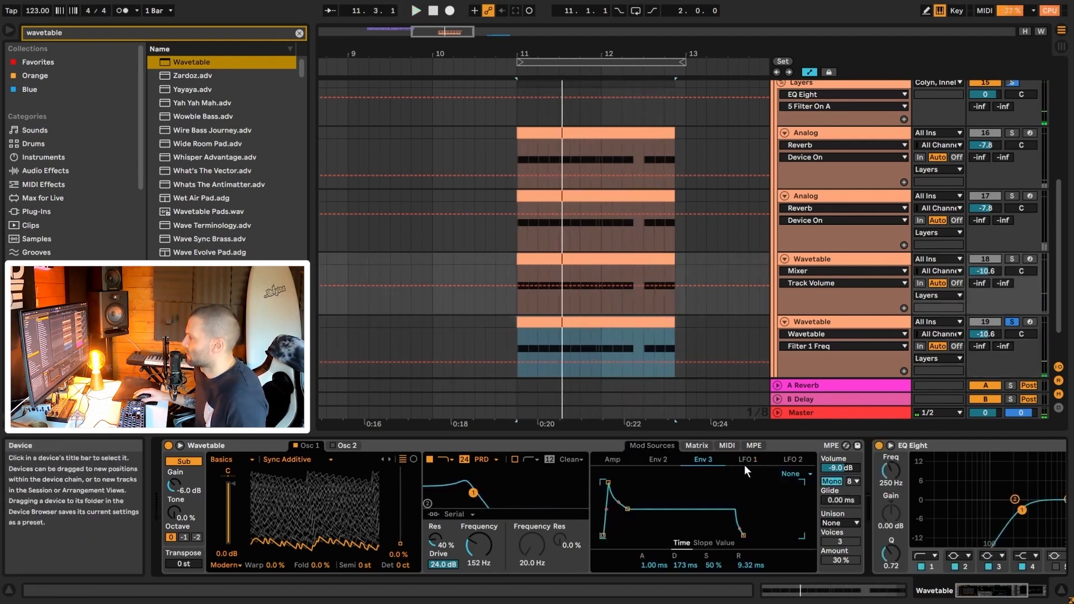
left_click(702, 445)
left_click(841, 324)
key("space")
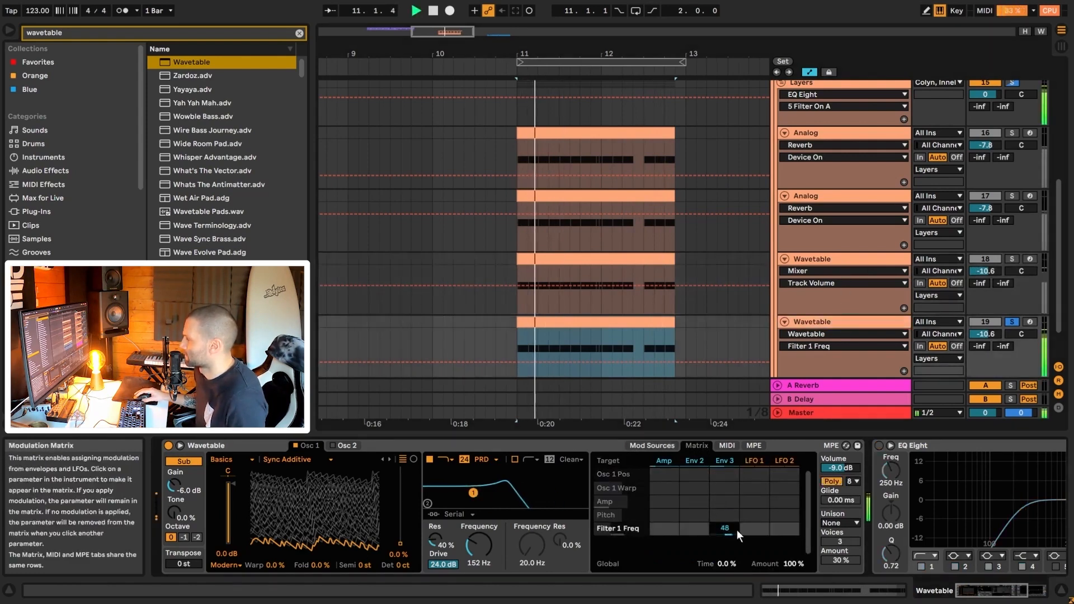
- Set the new Wavetable's amp envelope decay to 294 ms and sustain to -inf dB, and play the clip
left_click(836, 259)
left_click(661, 446)
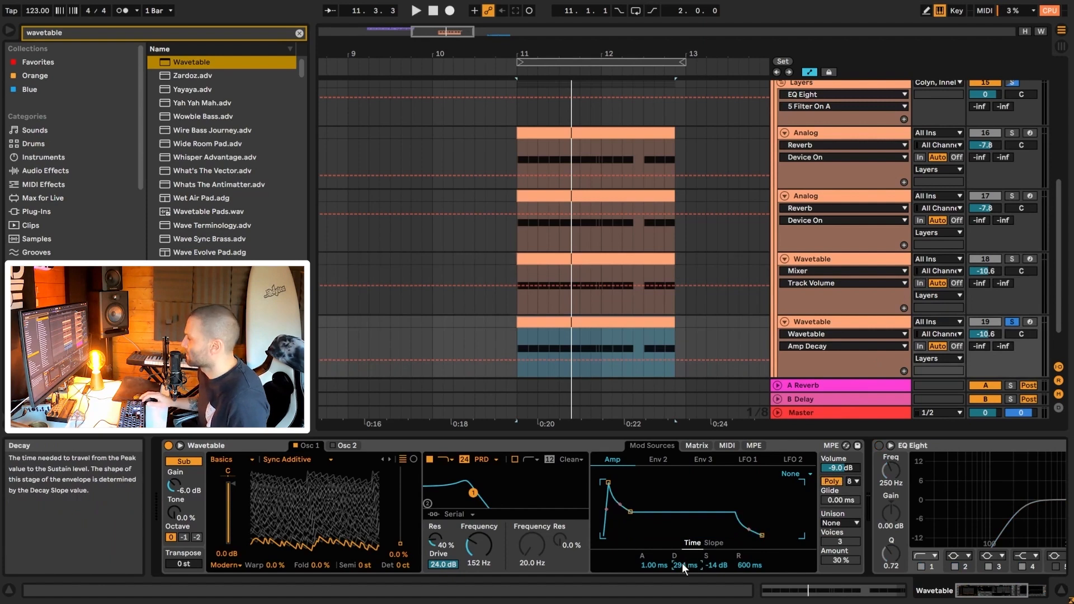
left_click(716, 566)
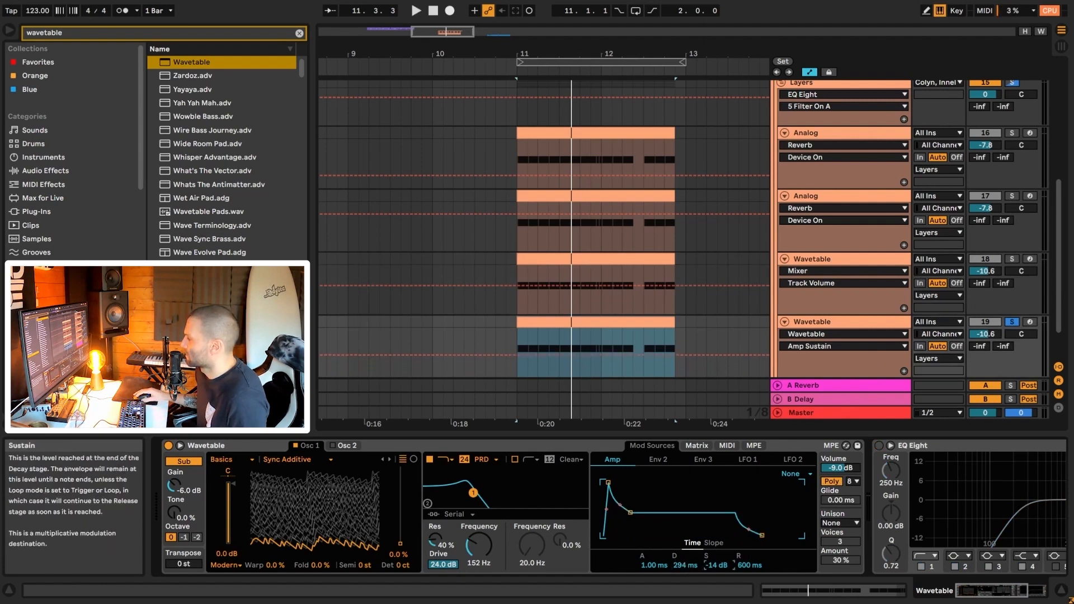
key("space")
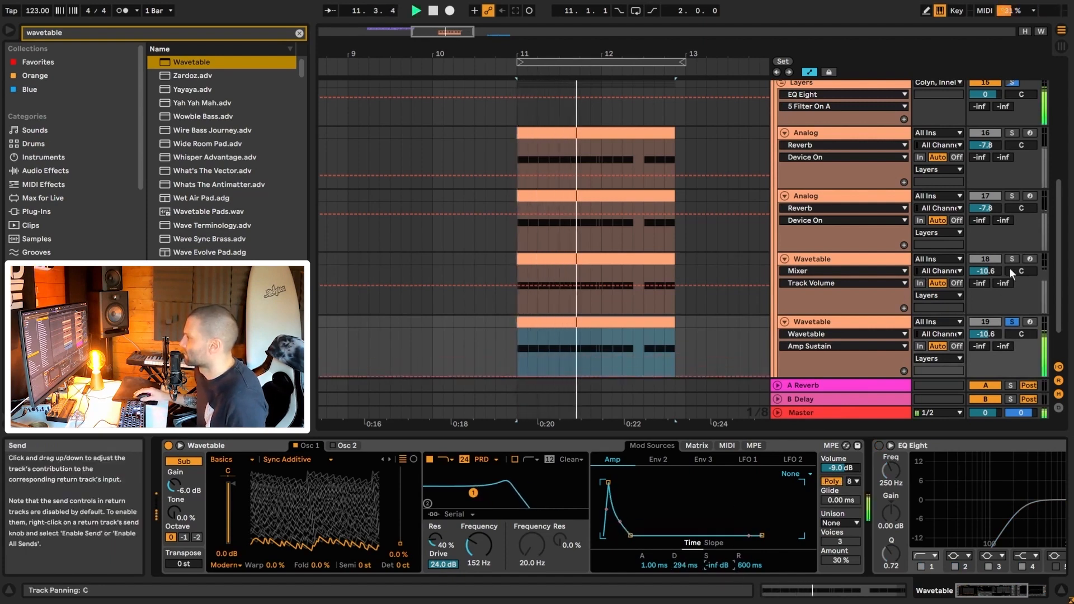
key("space")
- Compare the amp envelope with the original's and set the new Wavetable's release to 66.9 ms while auditioning the clip
left_click(834, 260)
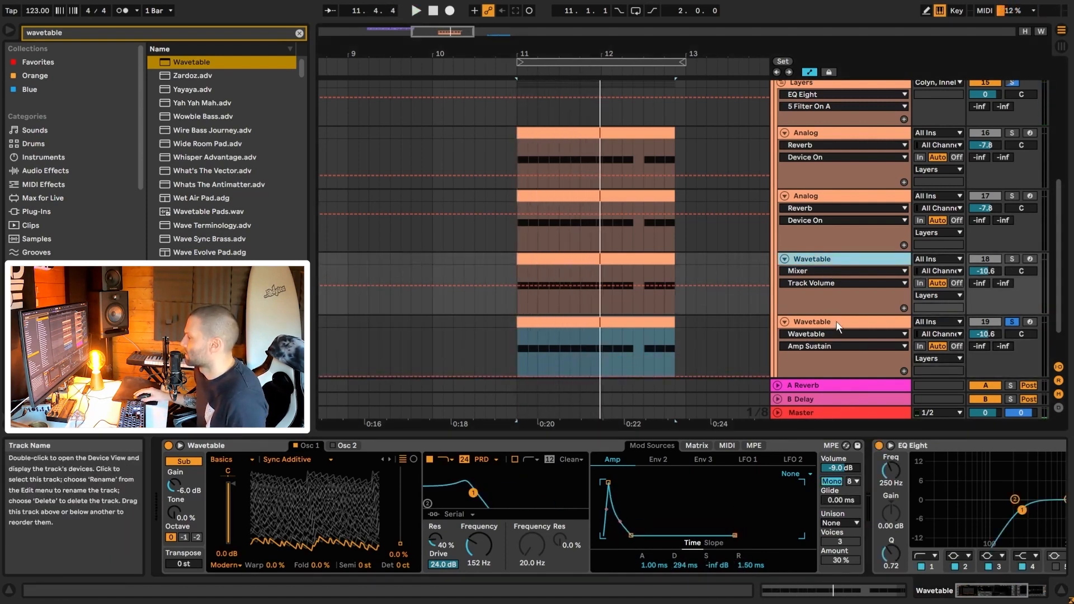
left_click(837, 323)
key("space")
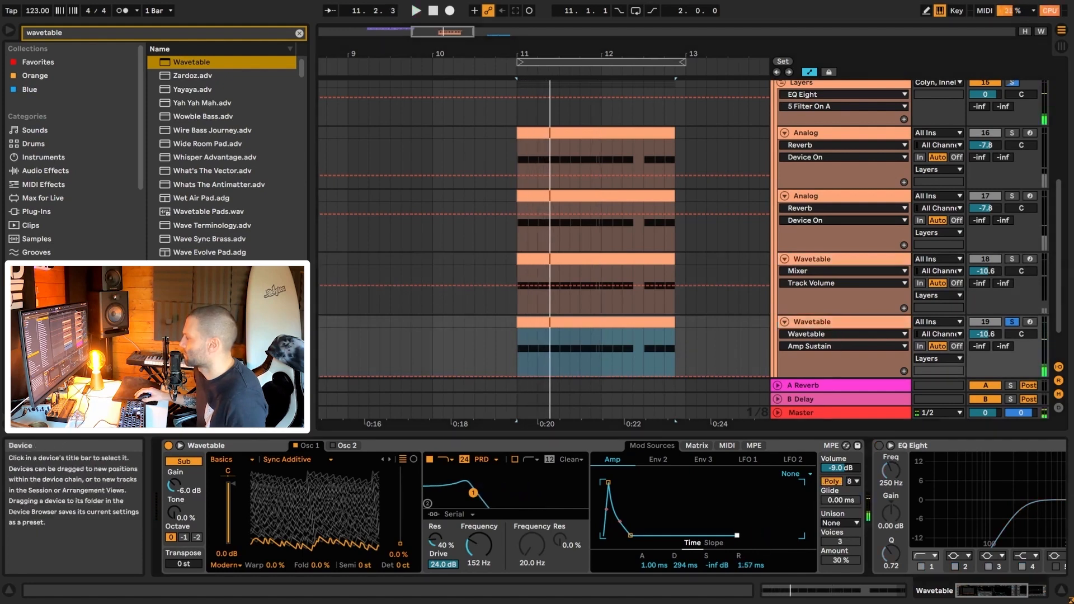
key("space")
left_click_drag(735, 535, 751, 536)
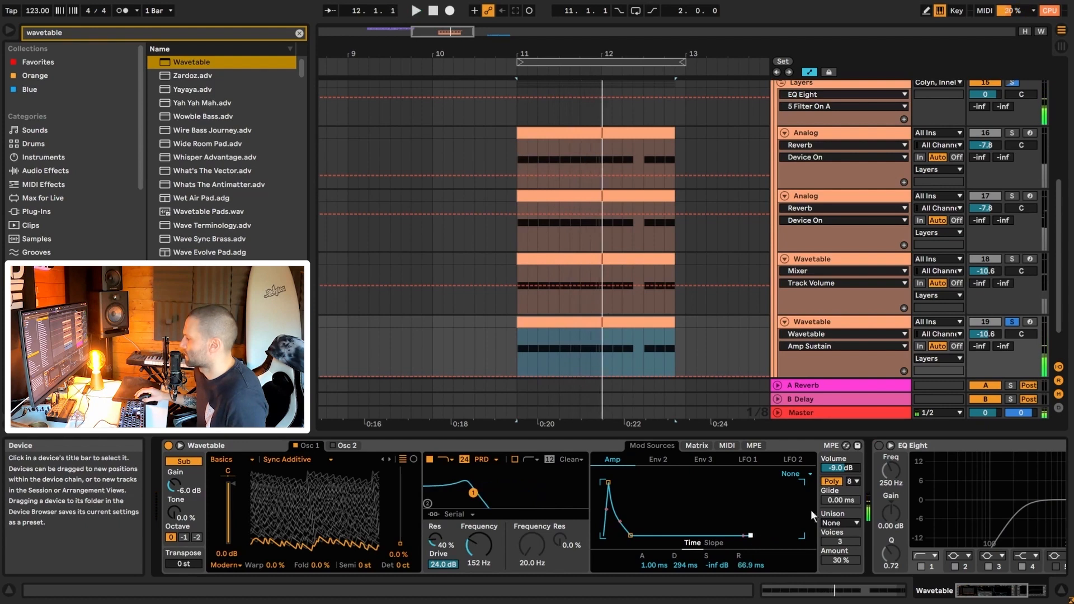
- Switch the new Wavetable's voice mode to Mono, as in the original, and play the clip
left_click(845, 260)
left_click(845, 322)
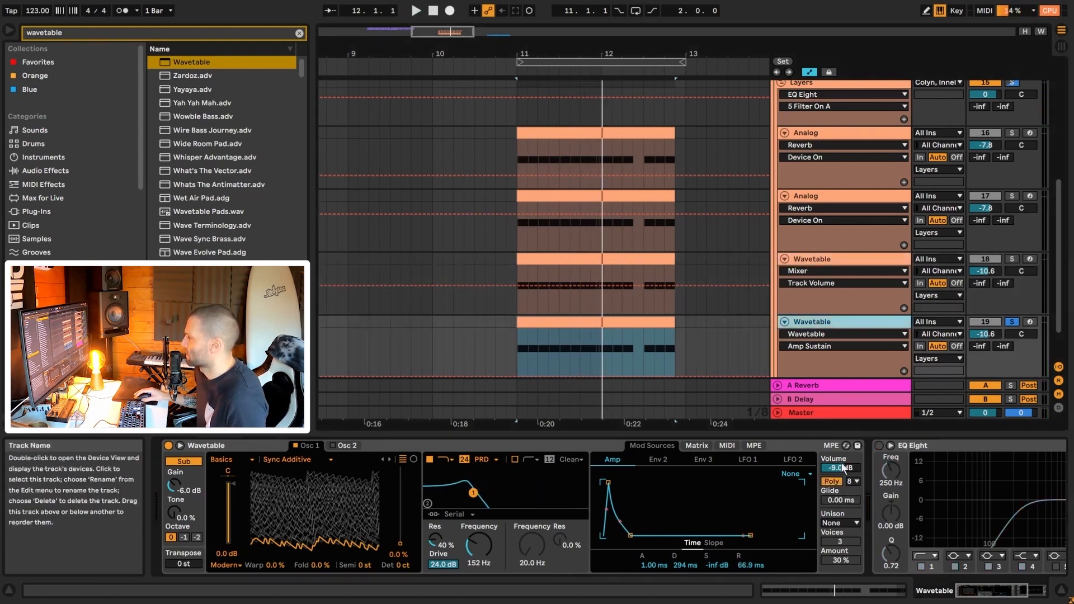
key("space")
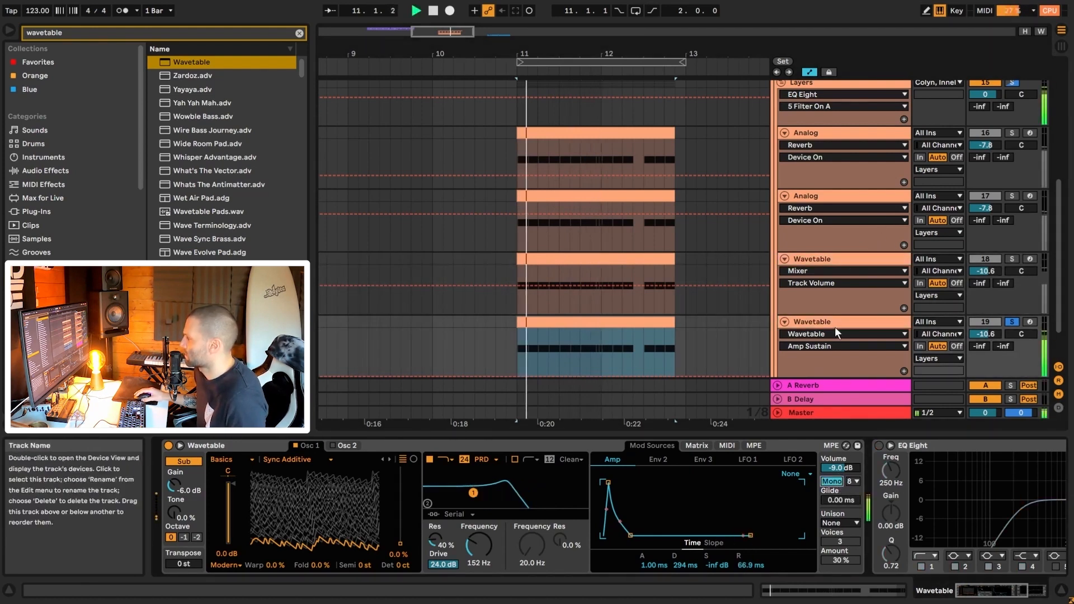
key("space")
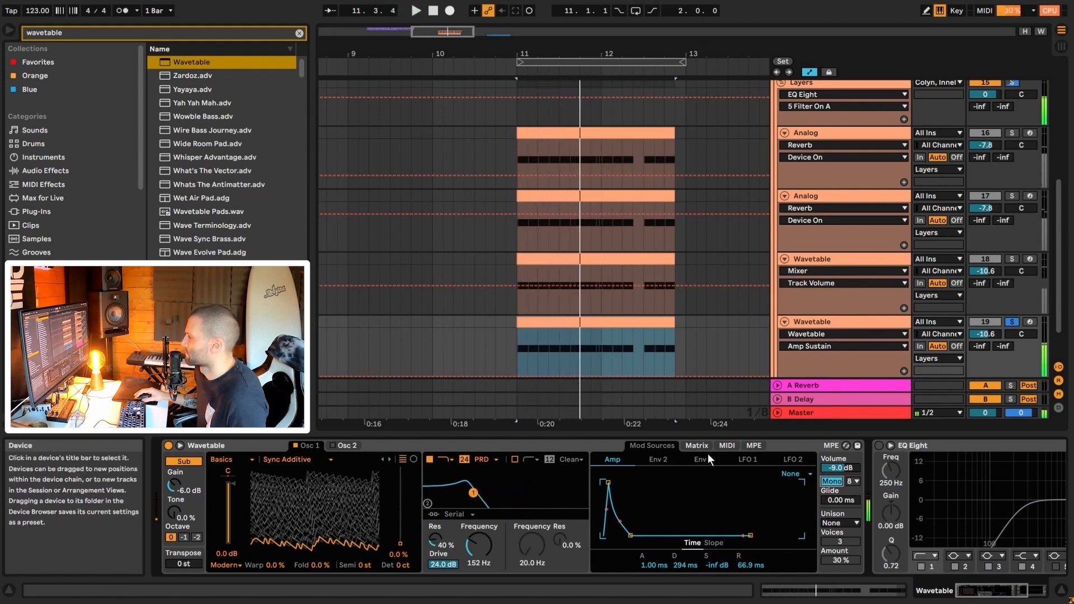
left_click(821, 259)
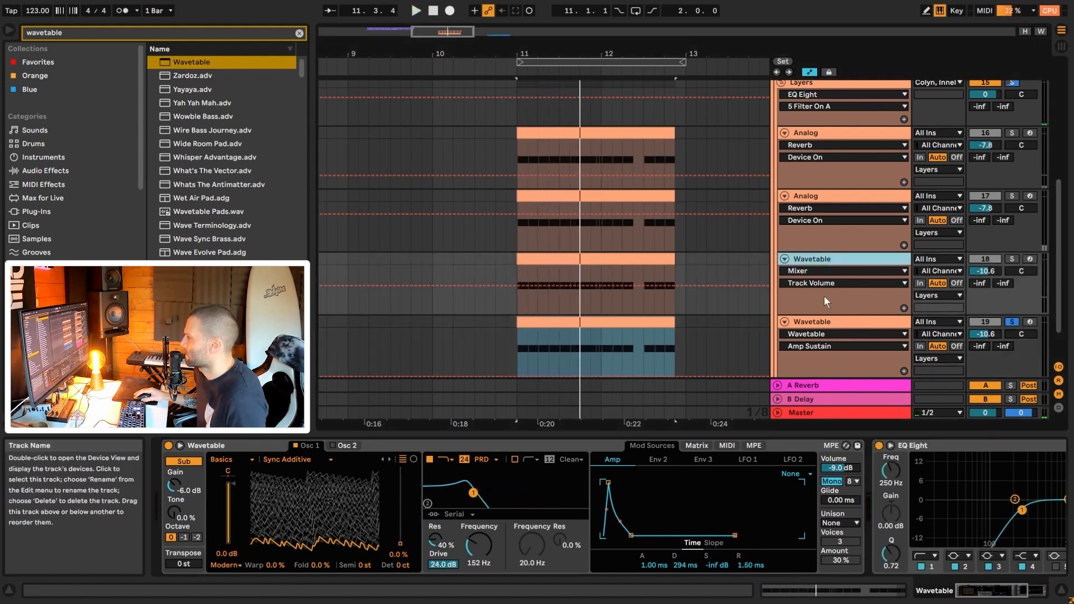
- Turn on the EQ Eight on the new Wavetable track and play the clip to audition its low cut
left_click(845, 322)
left_click(657, 445)
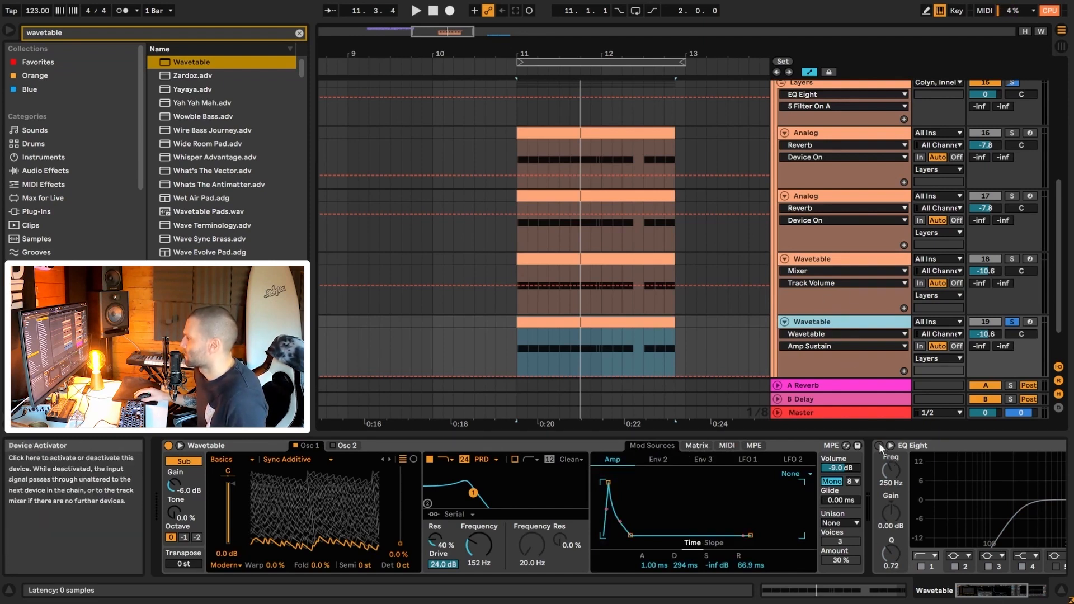
left_click(907, 456)
key("space")
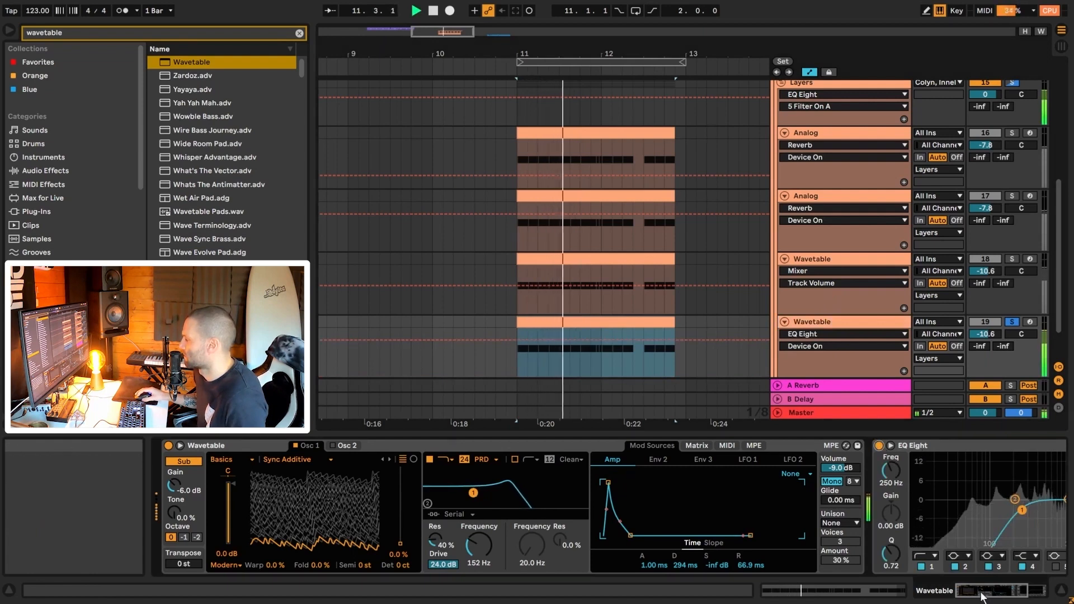
left_click_drag(984, 593, 1000, 592)
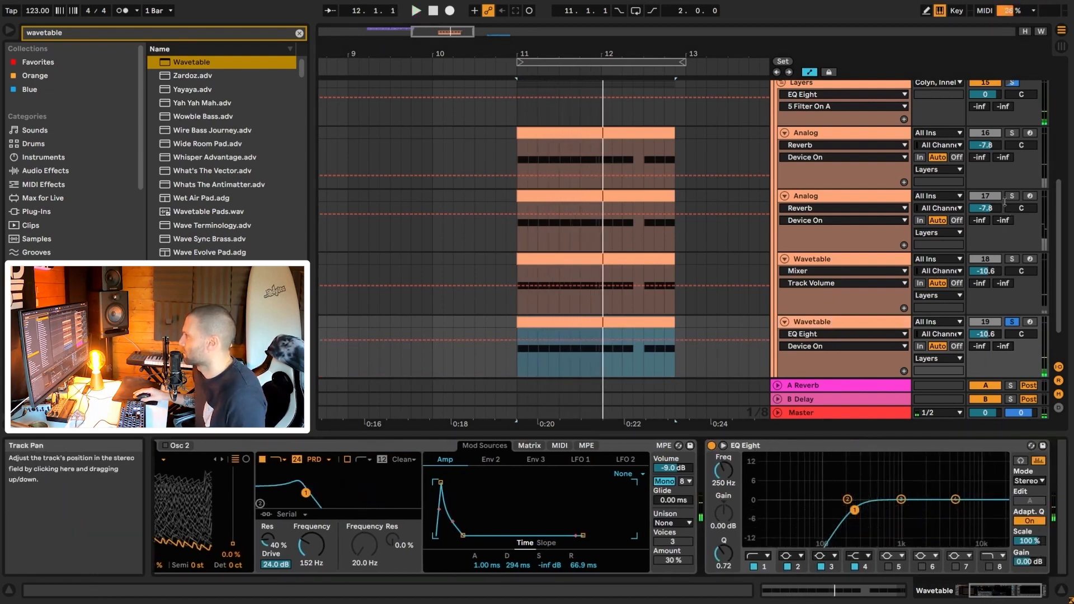
- Solo the second Analog track alongside the new Wavetable and play both layers together
left_click(1012, 196)
key("space")
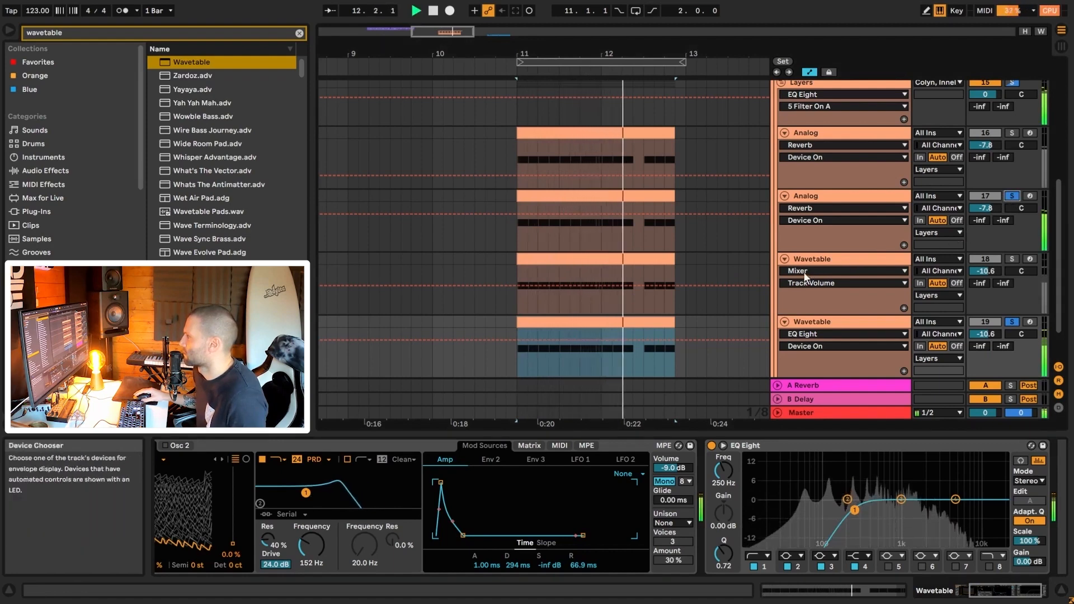
key("space")
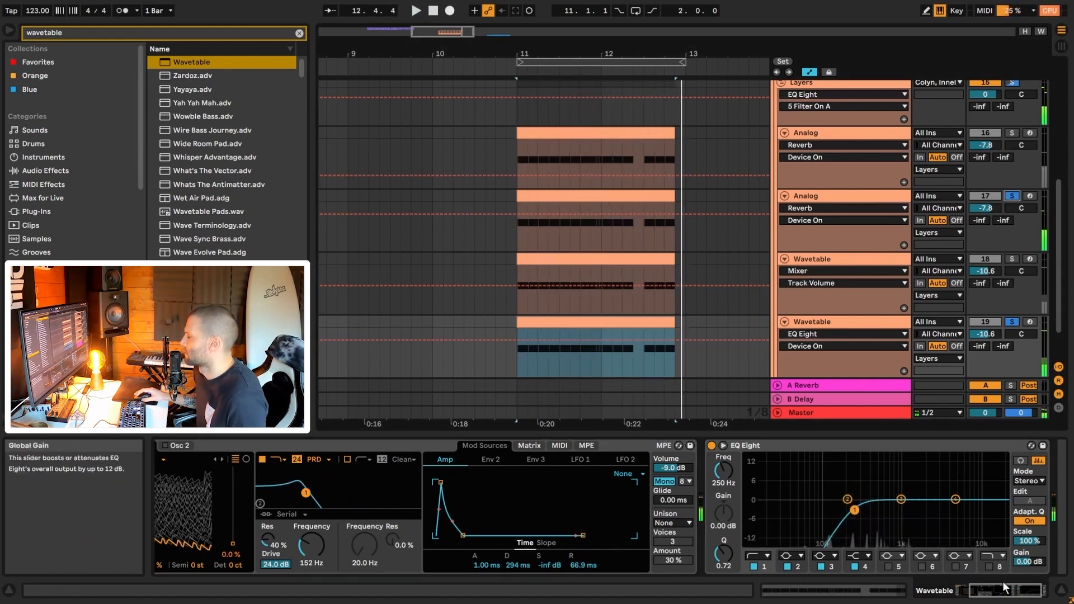
- Audition the Layers group with its EQ Eight bypassed, and switch the EQ back on
left_click(1017, 592)
scroll(801, 215, "up", 4)
left_click(801, 213)
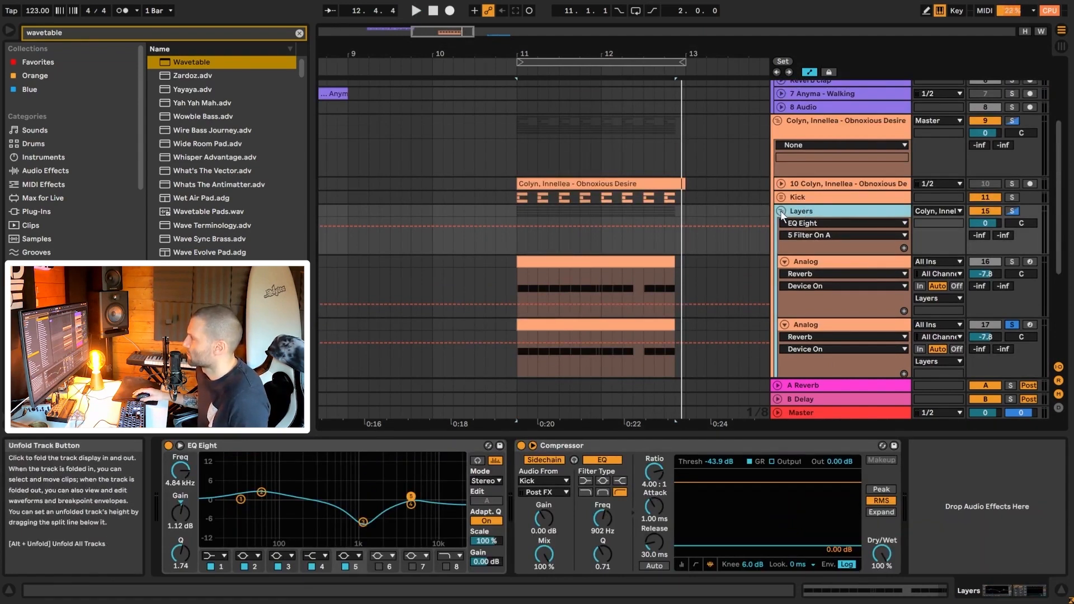
left_click(168, 445)
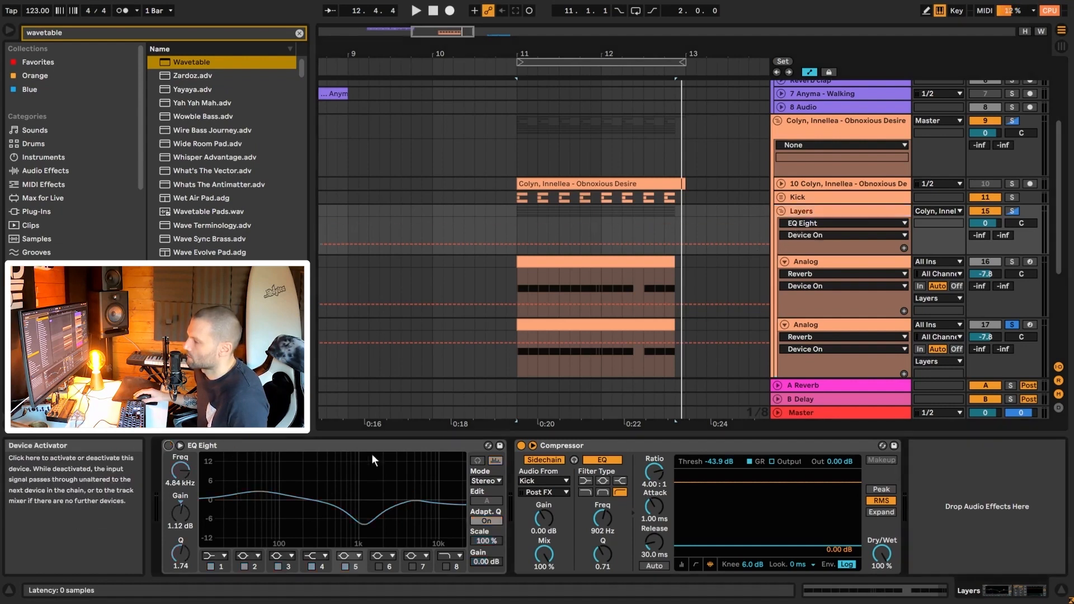
key("space")
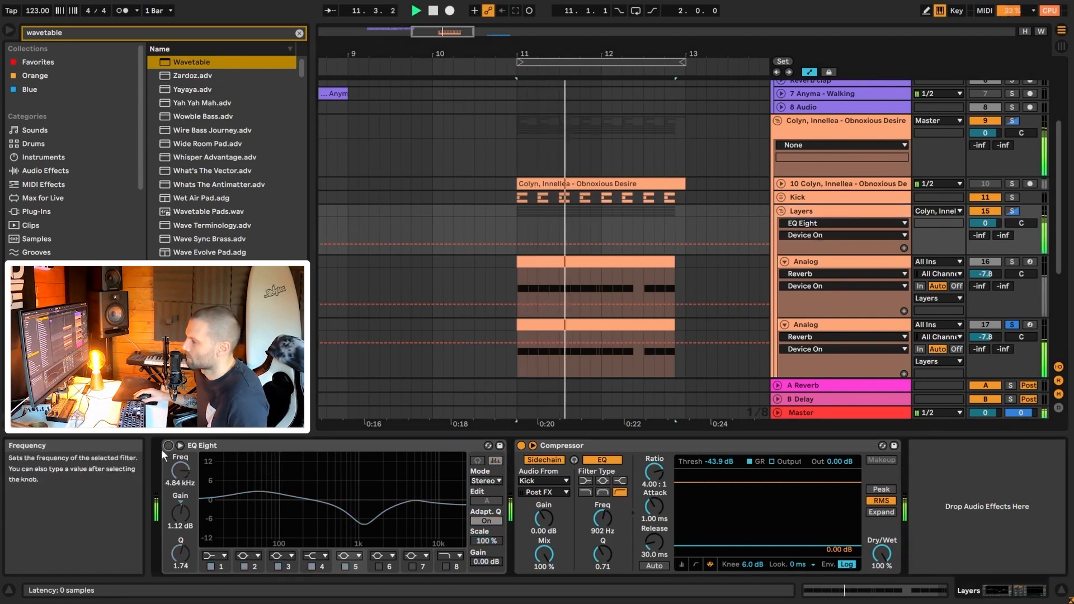
left_click(168, 445)
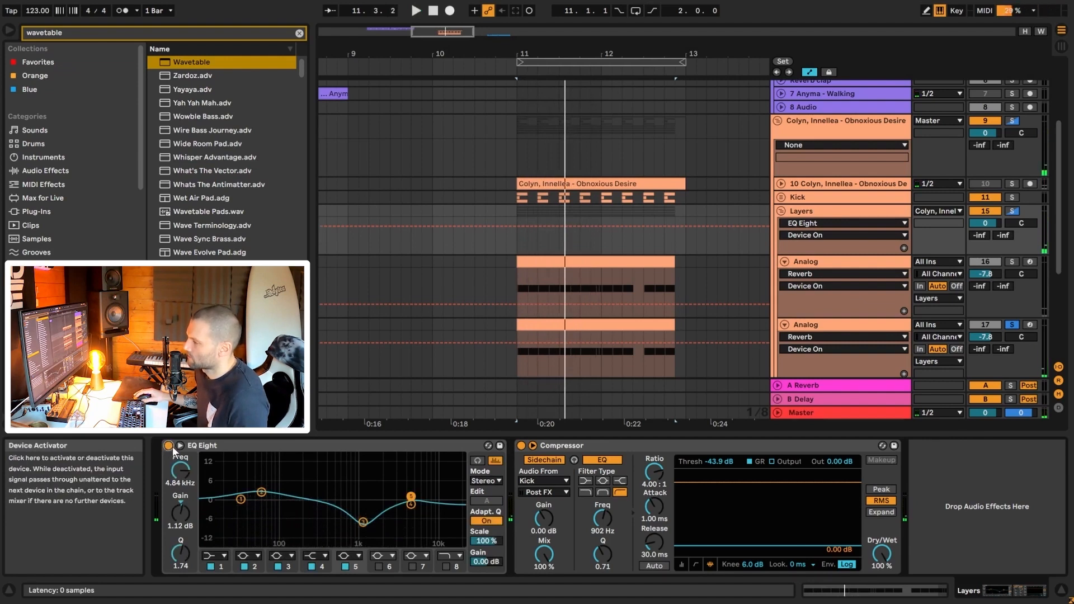
- Compare the Layers group's sound with EQ Eight band 3 off and back on while playing the loop
left_click(363, 523)
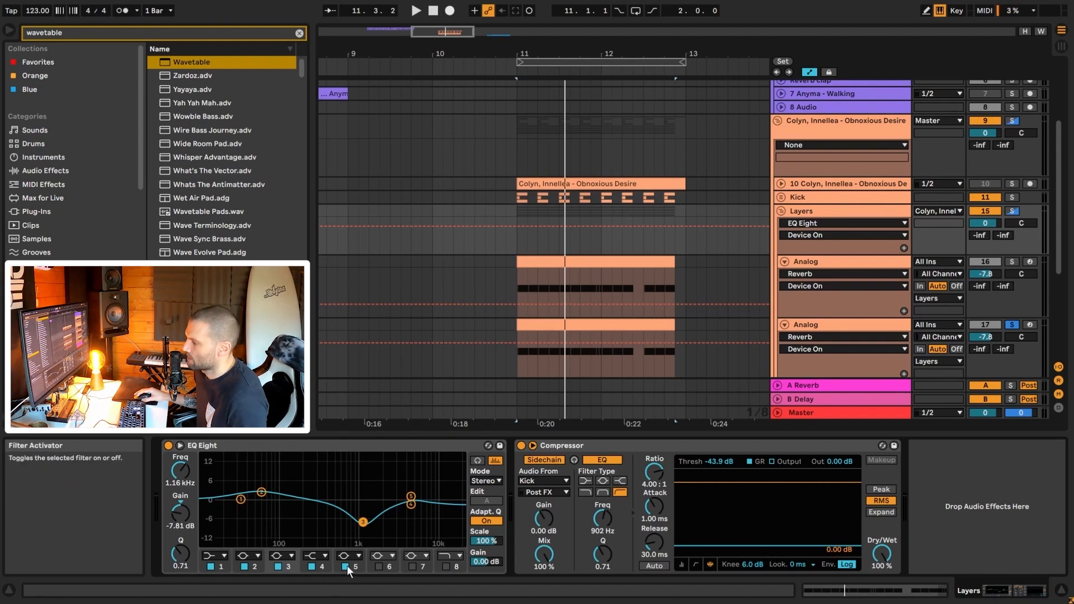
left_click(278, 567)
key("space")
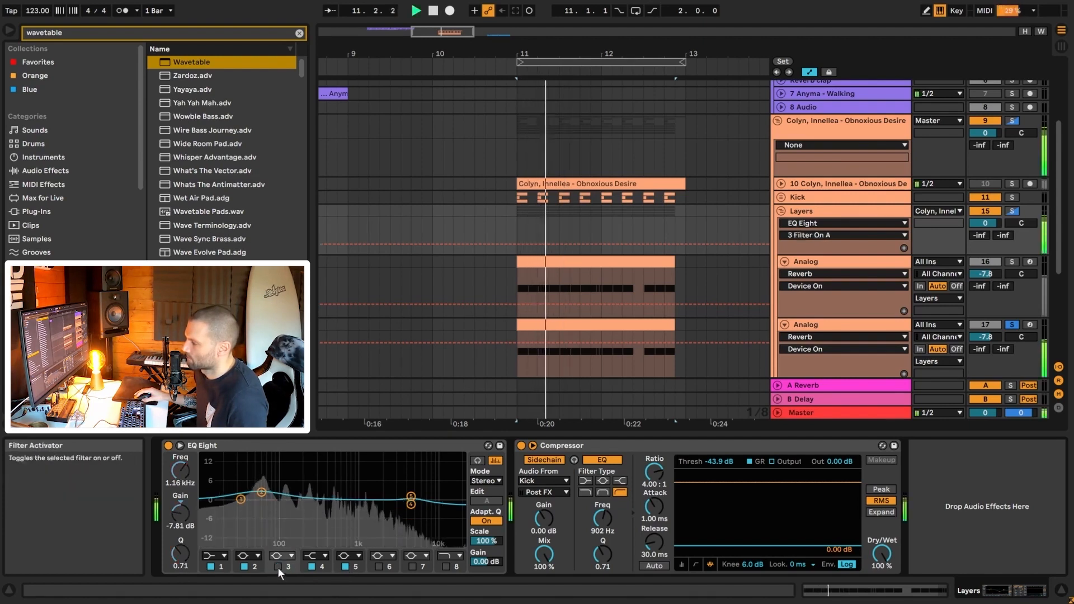
left_click(277, 566)
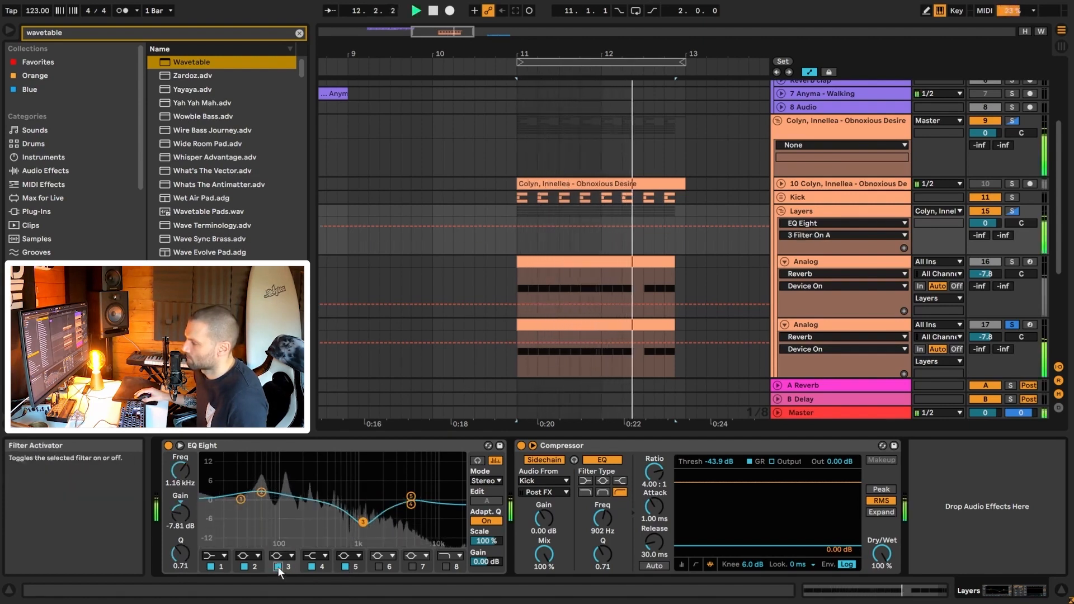
key("space")
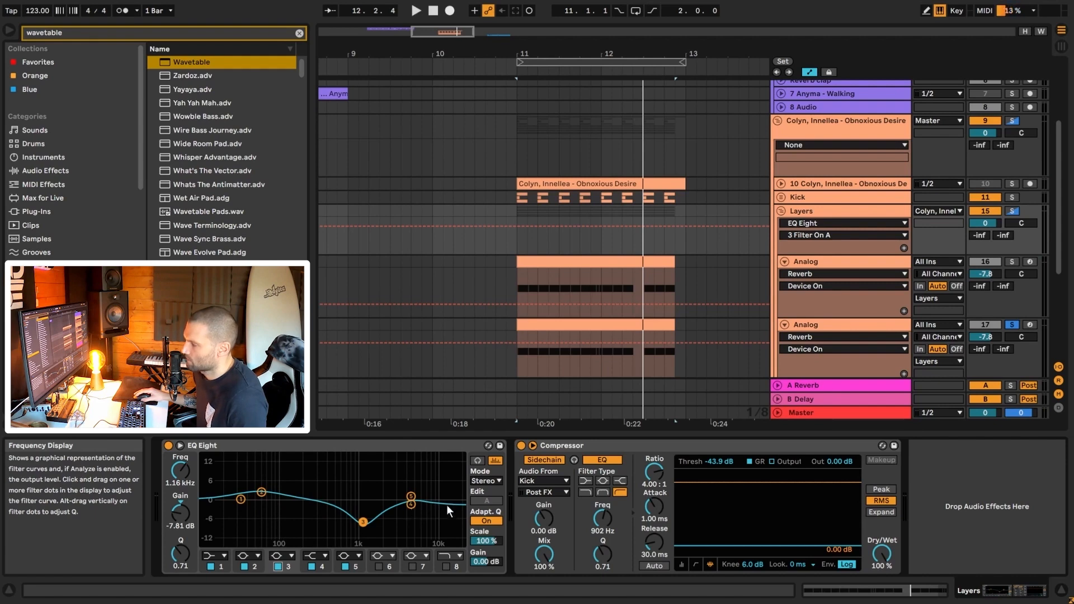
key("space")
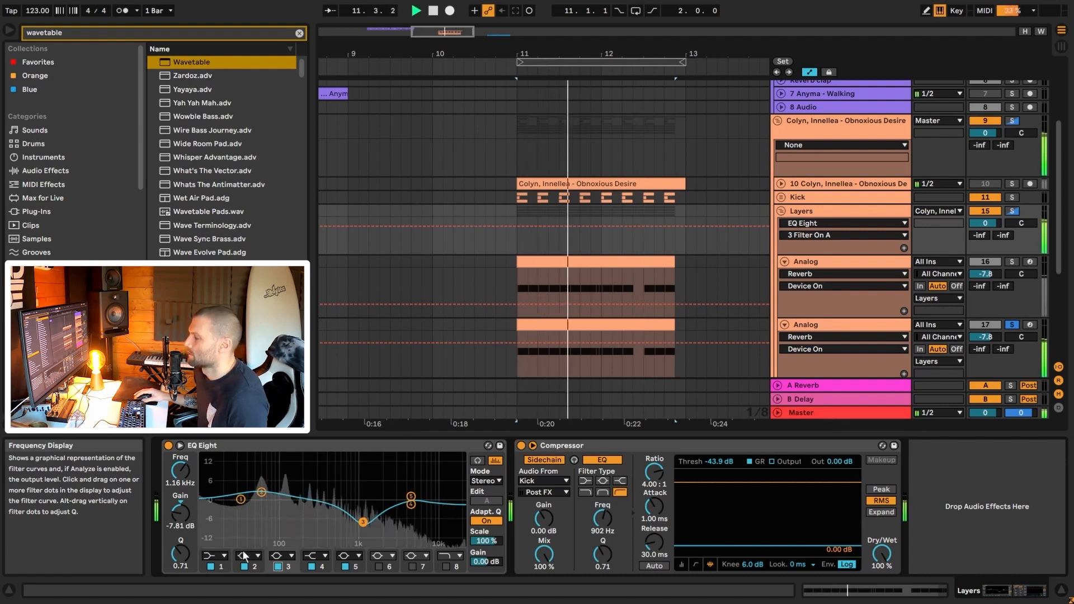
key("space")
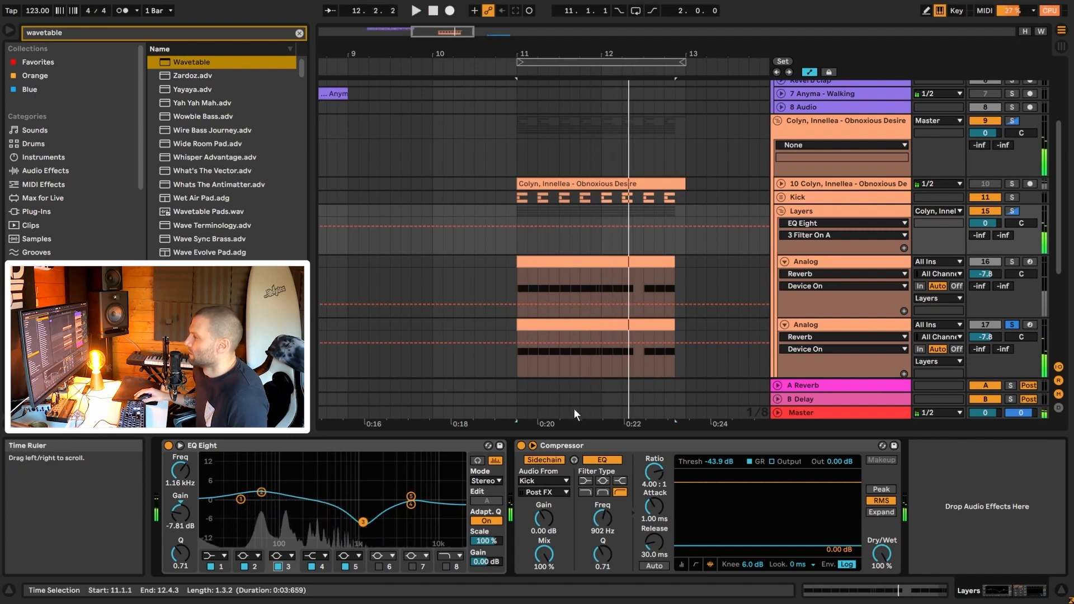
- Solo the Kick with the bass layers and play the loop to audition the Layers group's sidechain Compressor
left_click(1013, 197)
key("space")
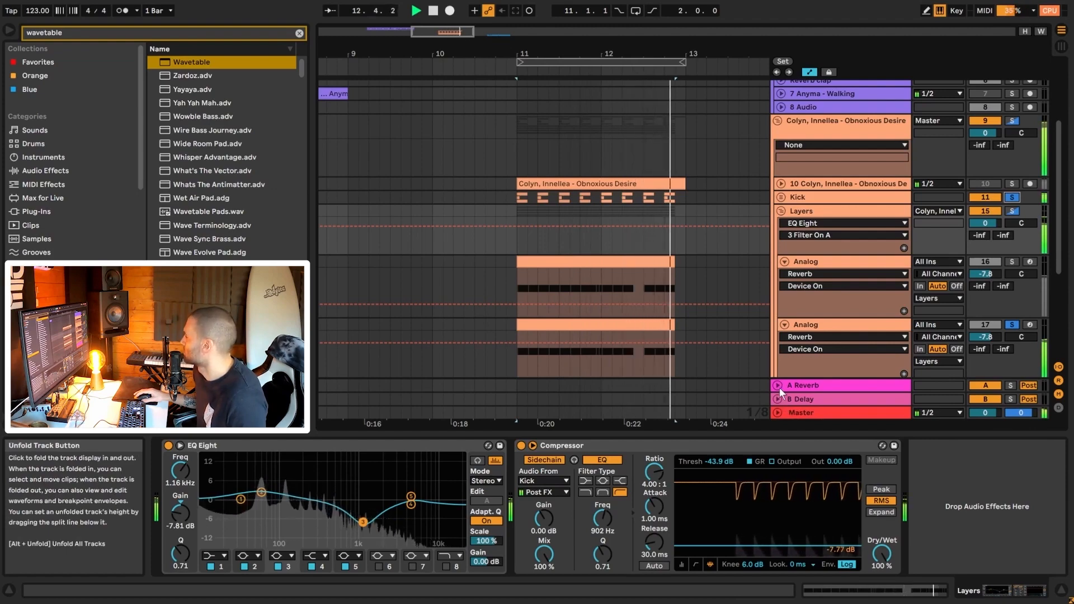
key("space")
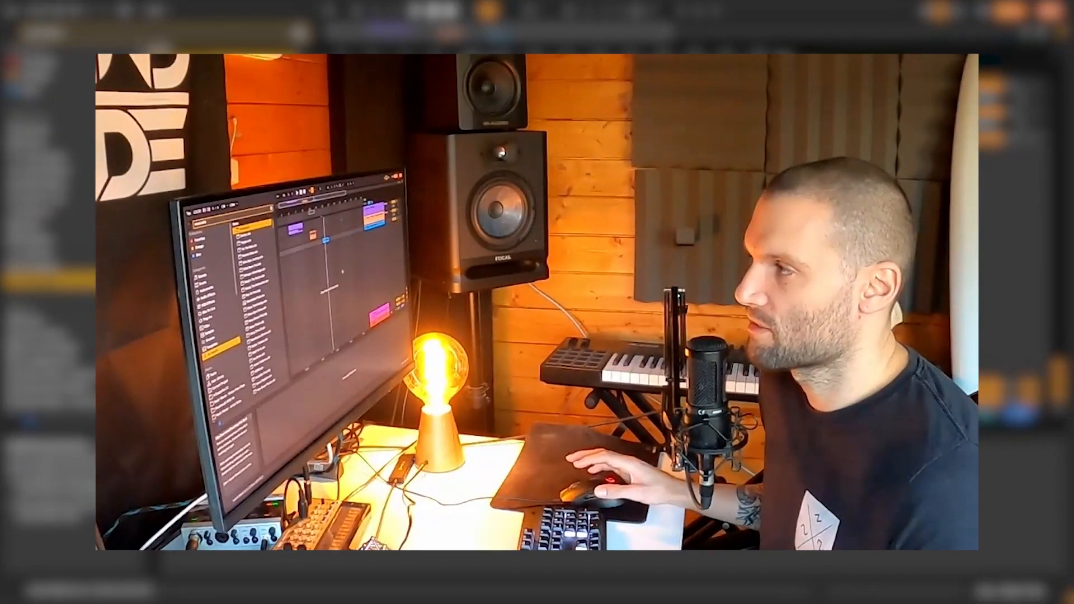